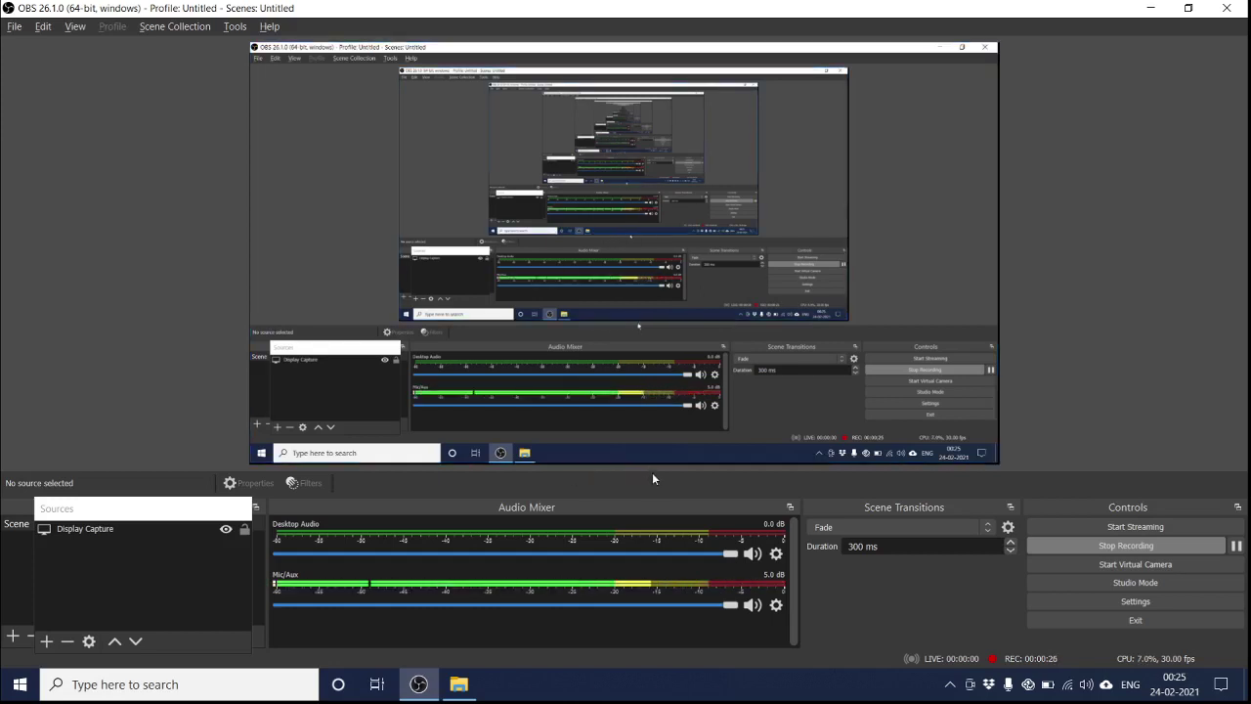
# Launch Excel from the Windows Start menu by searching for 'exc'
pyautogui.press('super+d')
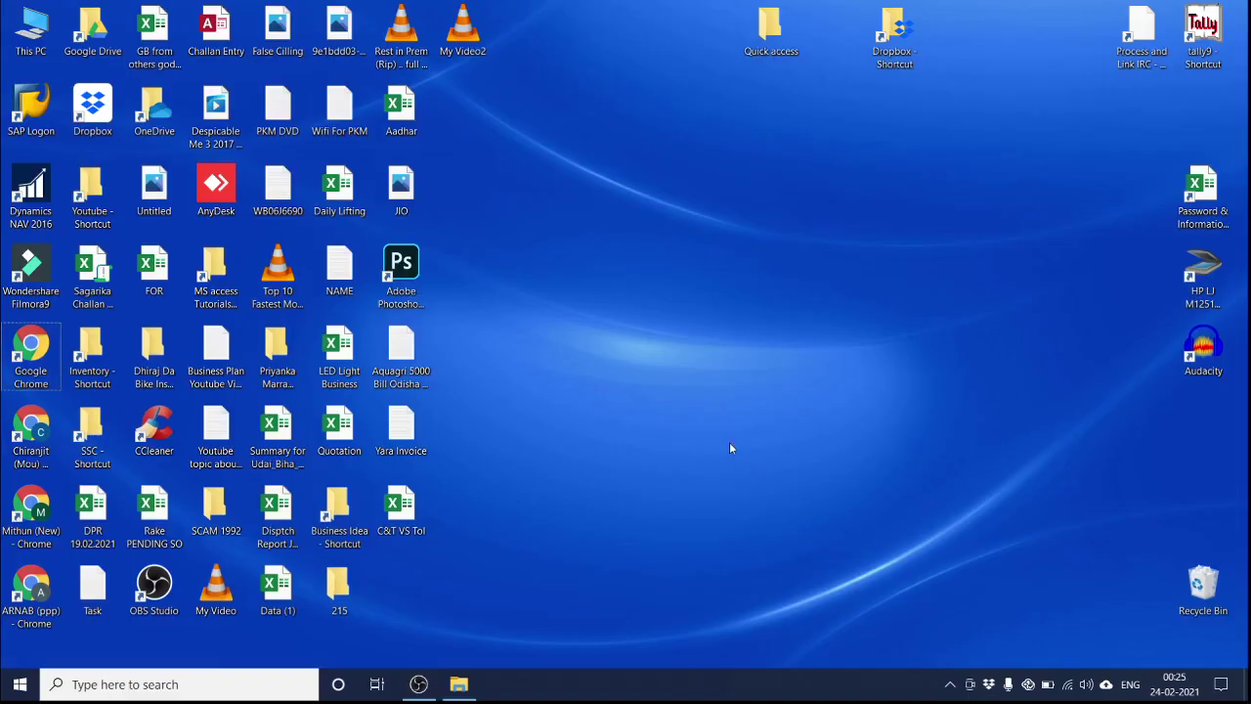
pyautogui.click(19, 682)
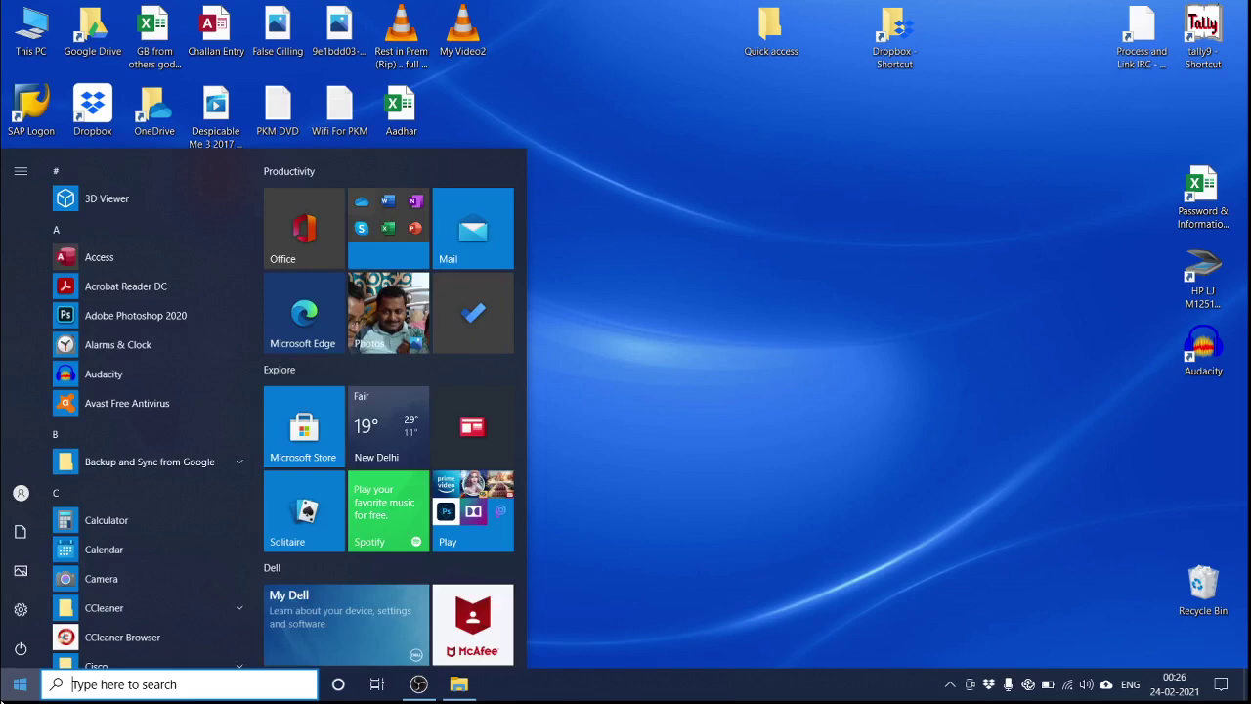
pyautogui.write('exc')
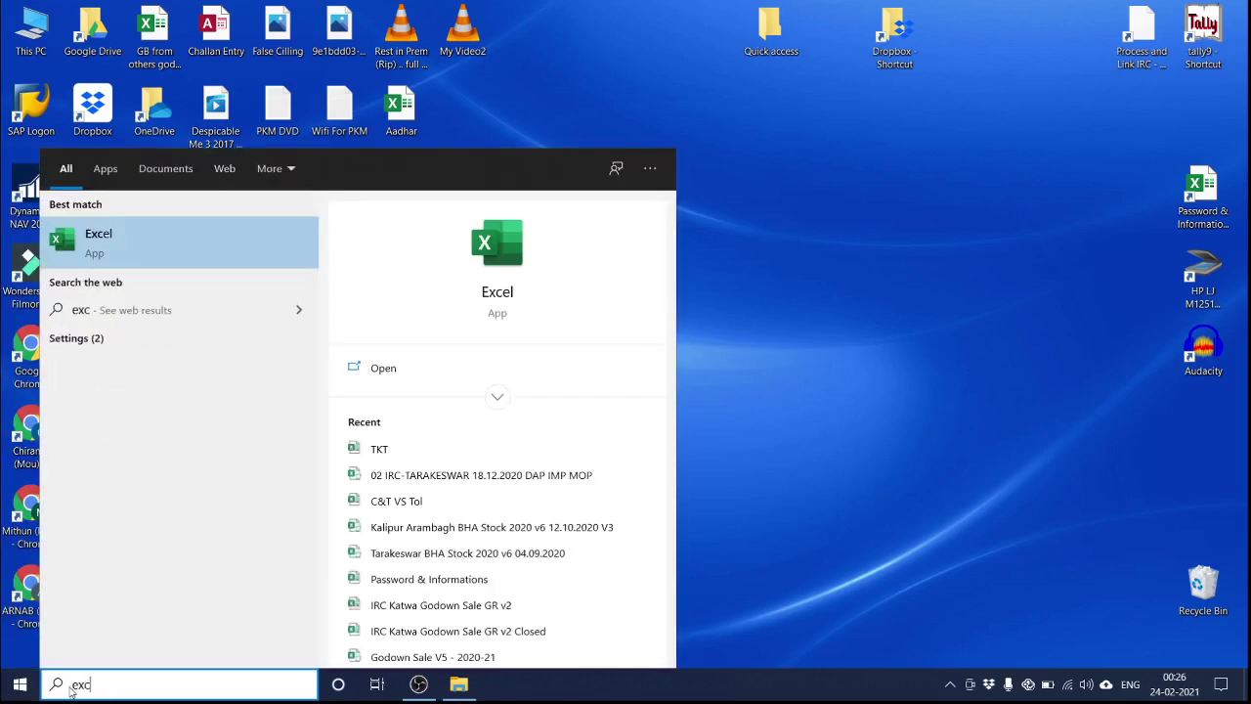
pyautogui.click(156, 254)
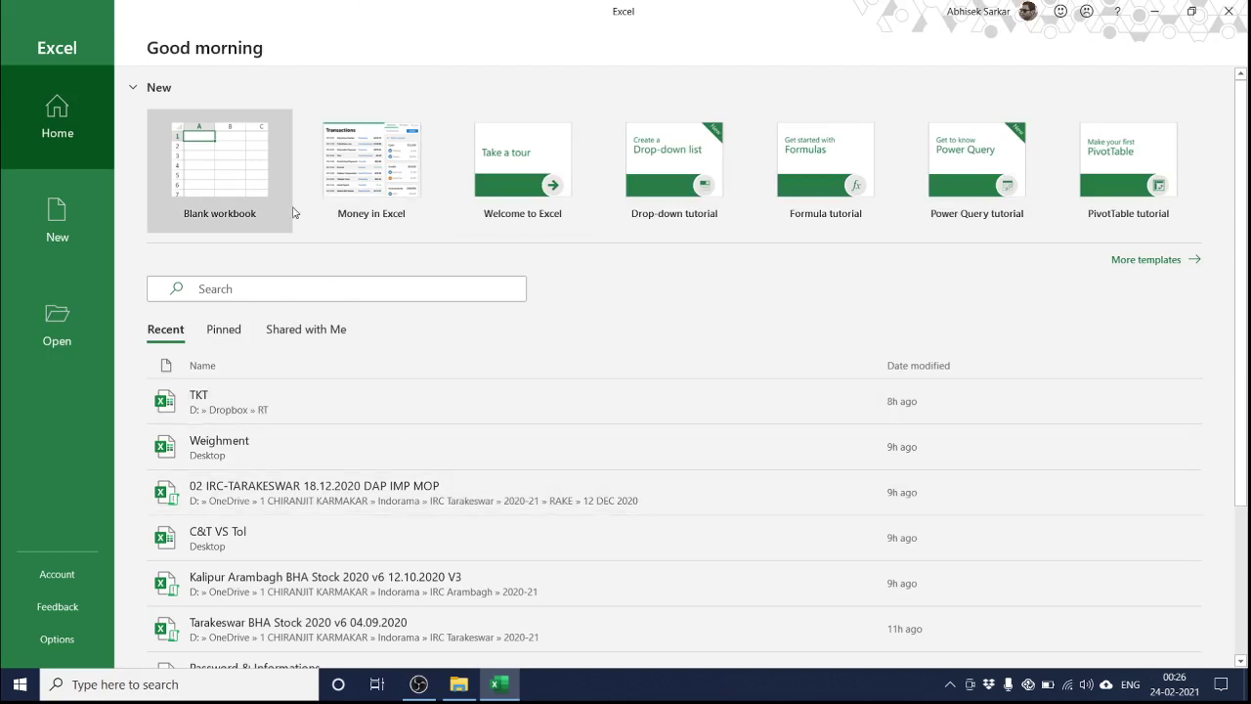
# Create a blank workbook (Book1) and select cells K9, G11, M14, F9 and D7
pyautogui.click(225, 173)
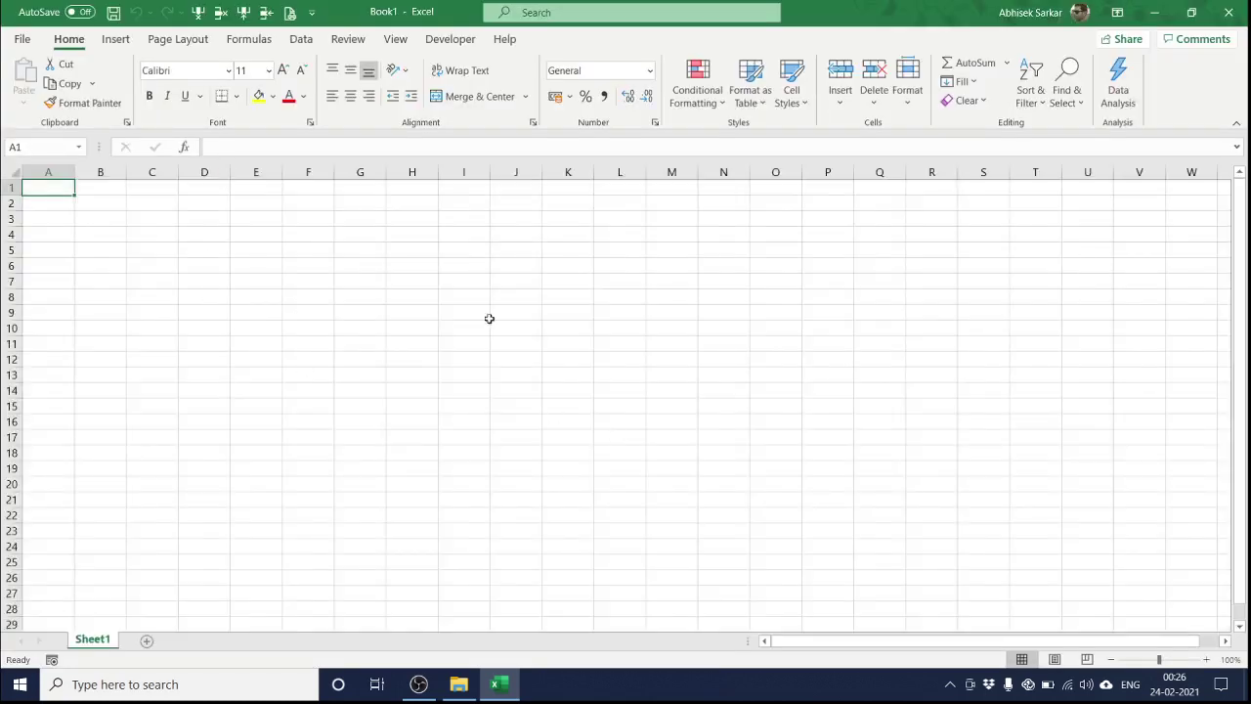
pyautogui.click(553, 313)
pyautogui.click(375, 341)
pyautogui.click(670, 386)
pyautogui.click(294, 316)
pyautogui.click(206, 285)
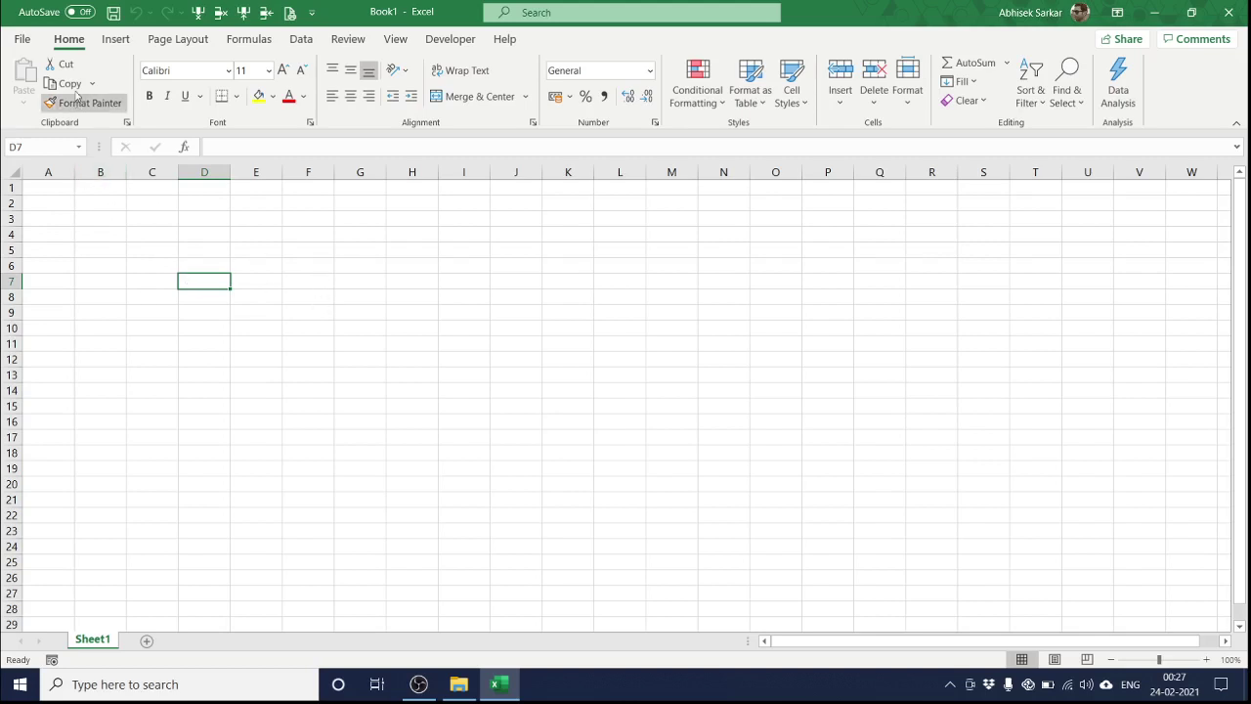
pyautogui.click(24, 41)
pyautogui.click(24, 46)
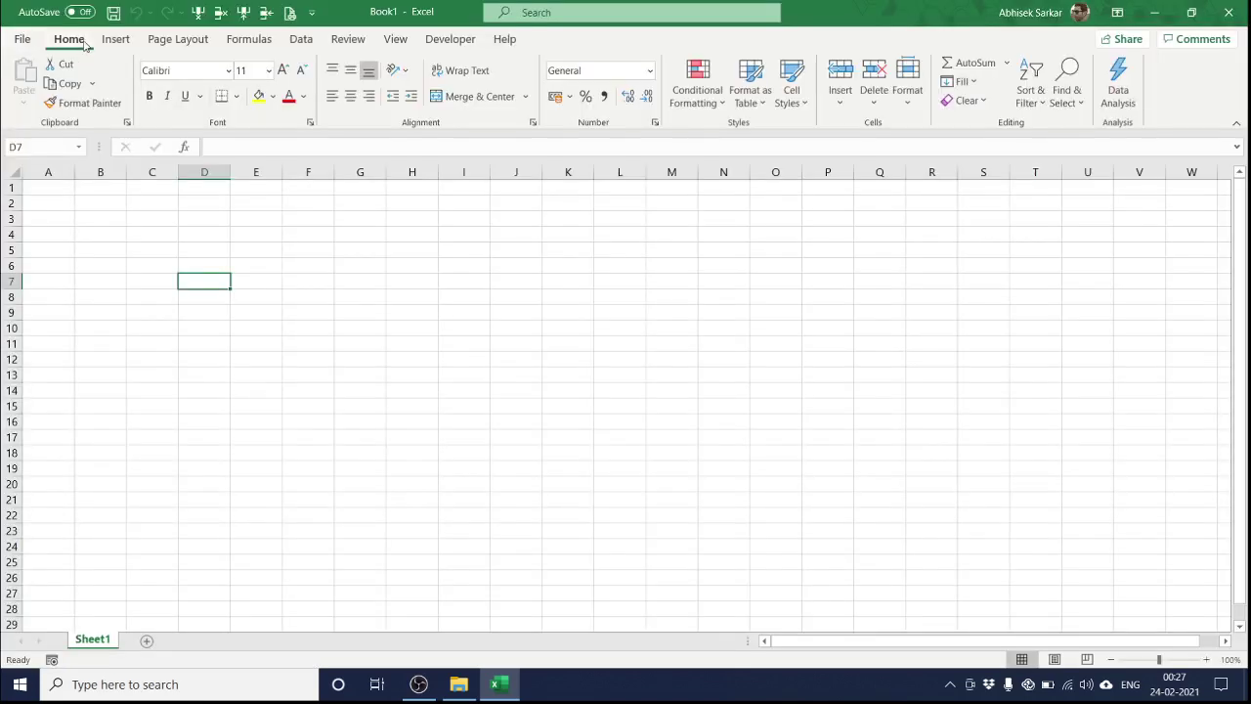
pyautogui.click(122, 41)
pyautogui.click(176, 41)
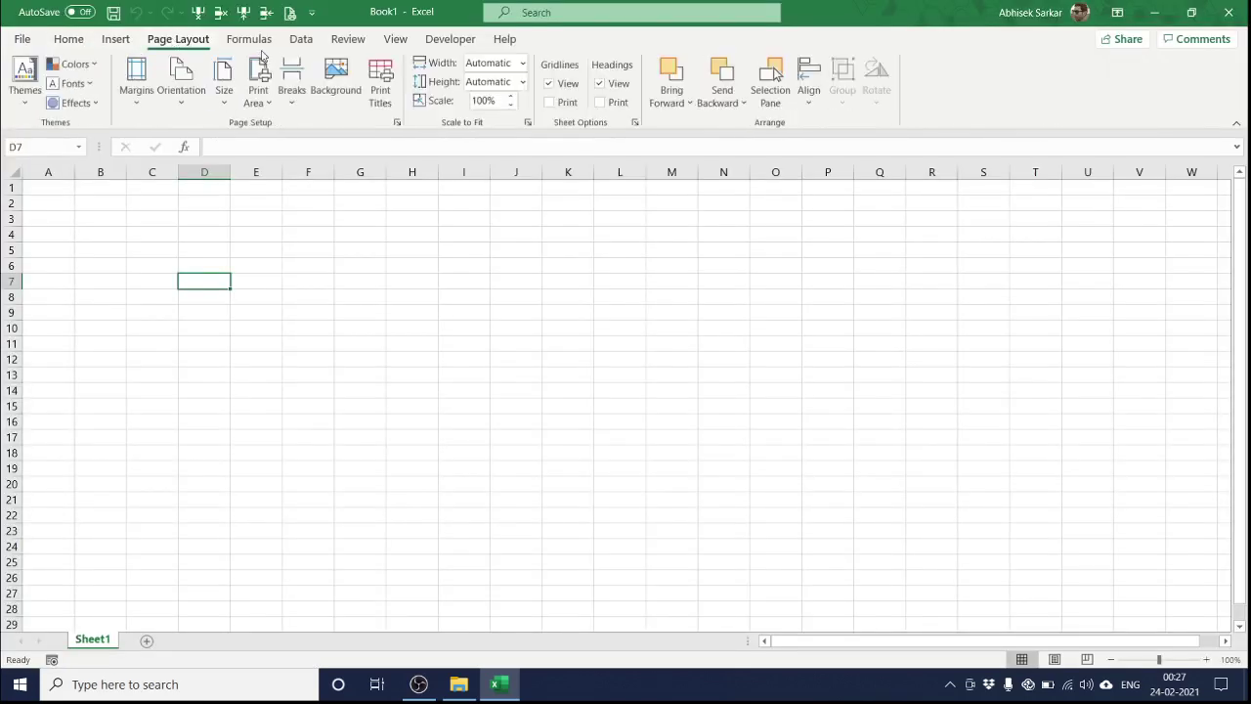
pyautogui.click(258, 44)
pyautogui.click(302, 41)
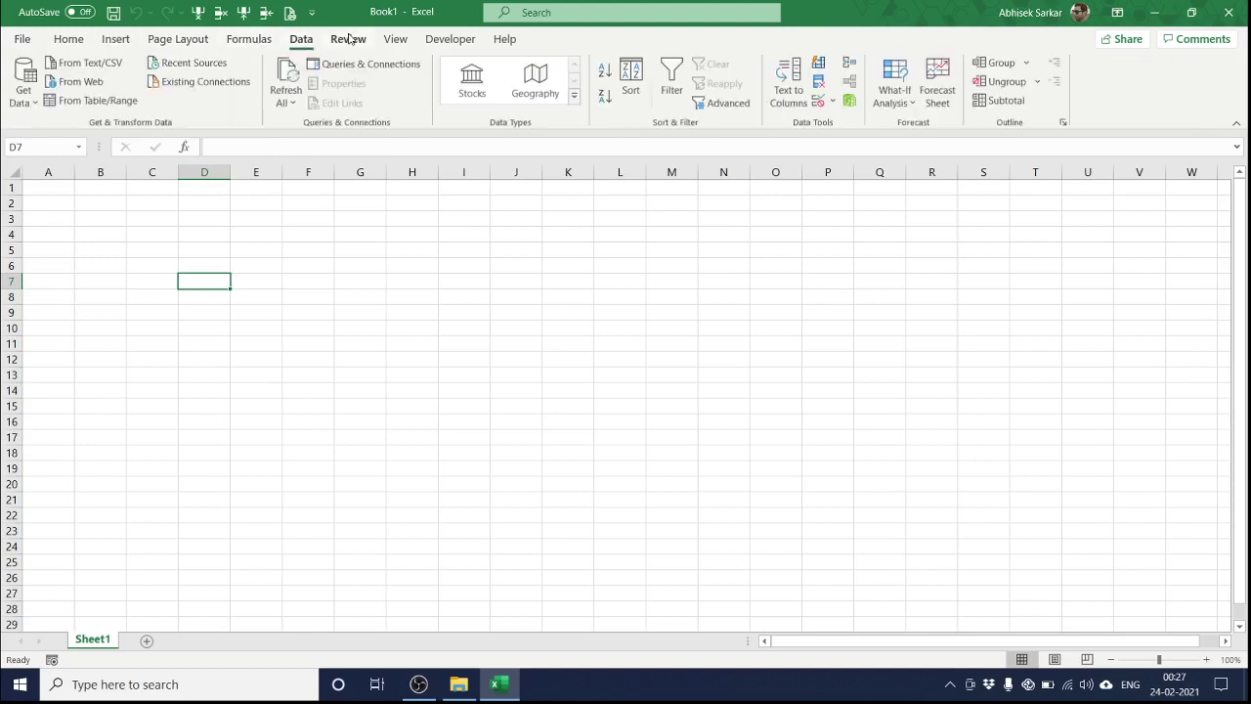
pyautogui.click(349, 38)
pyautogui.click(395, 39)
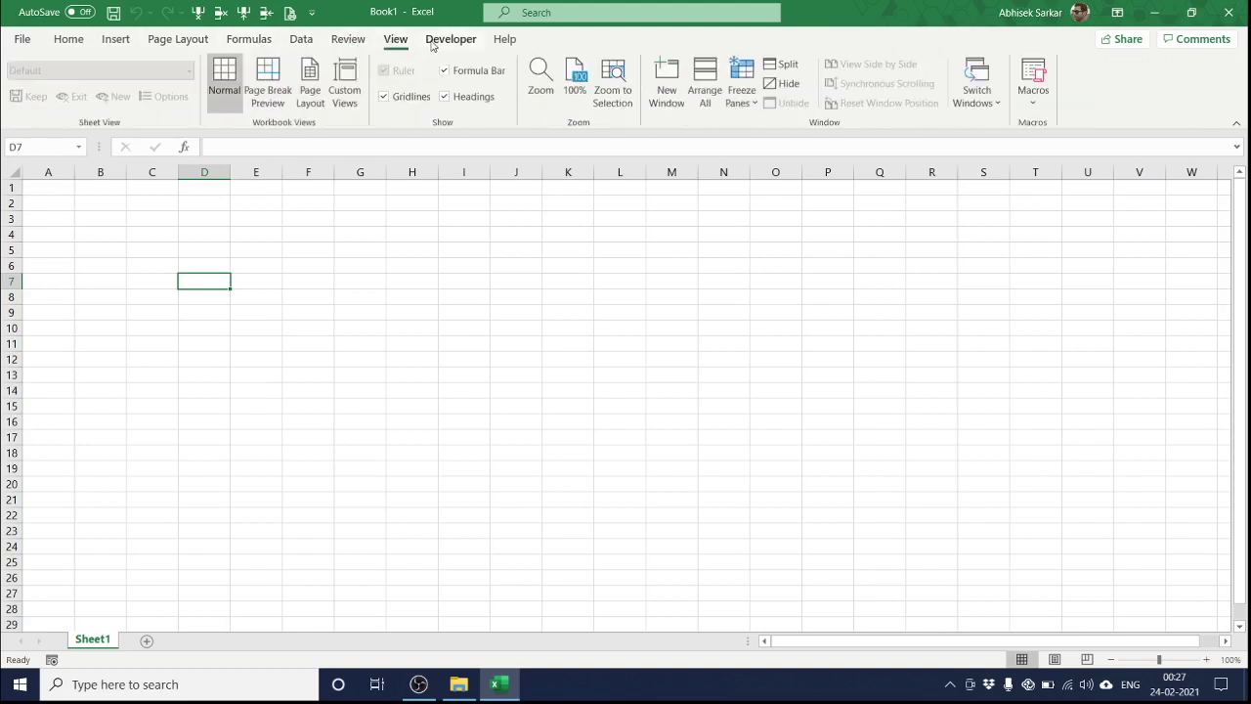
pyautogui.click(456, 41)
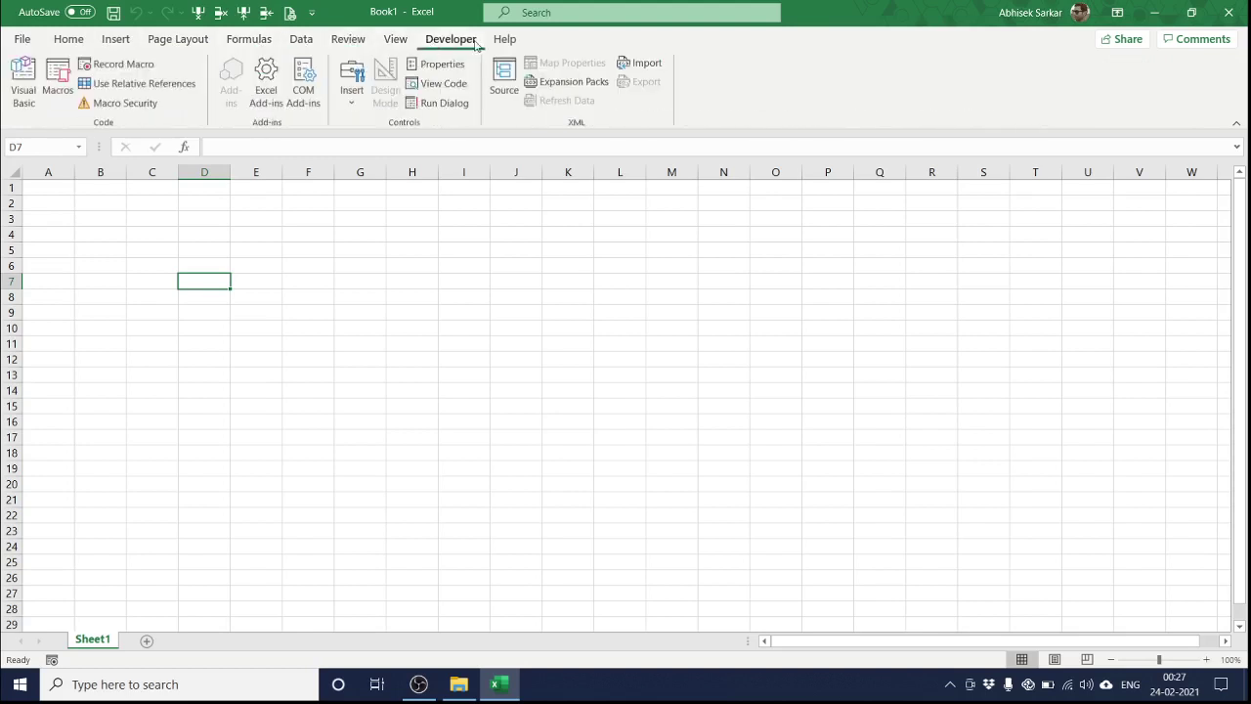
pyautogui.click(77, 48)
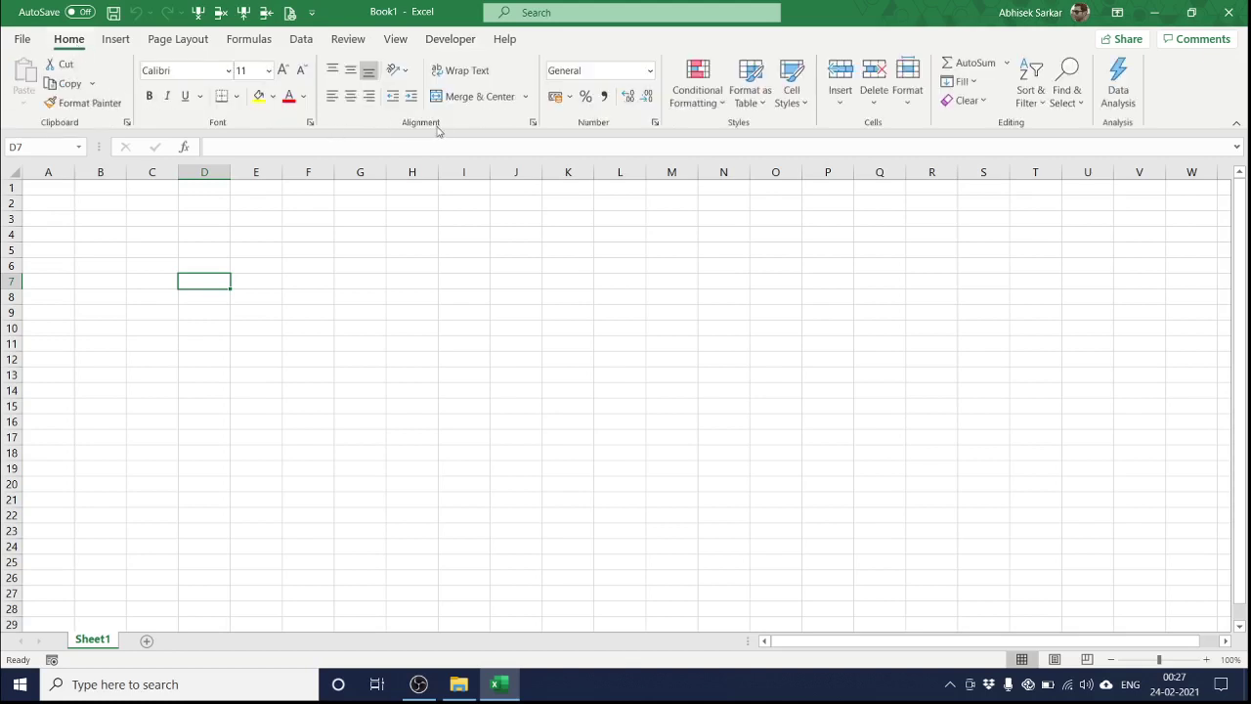
pyautogui.click(431, 297)
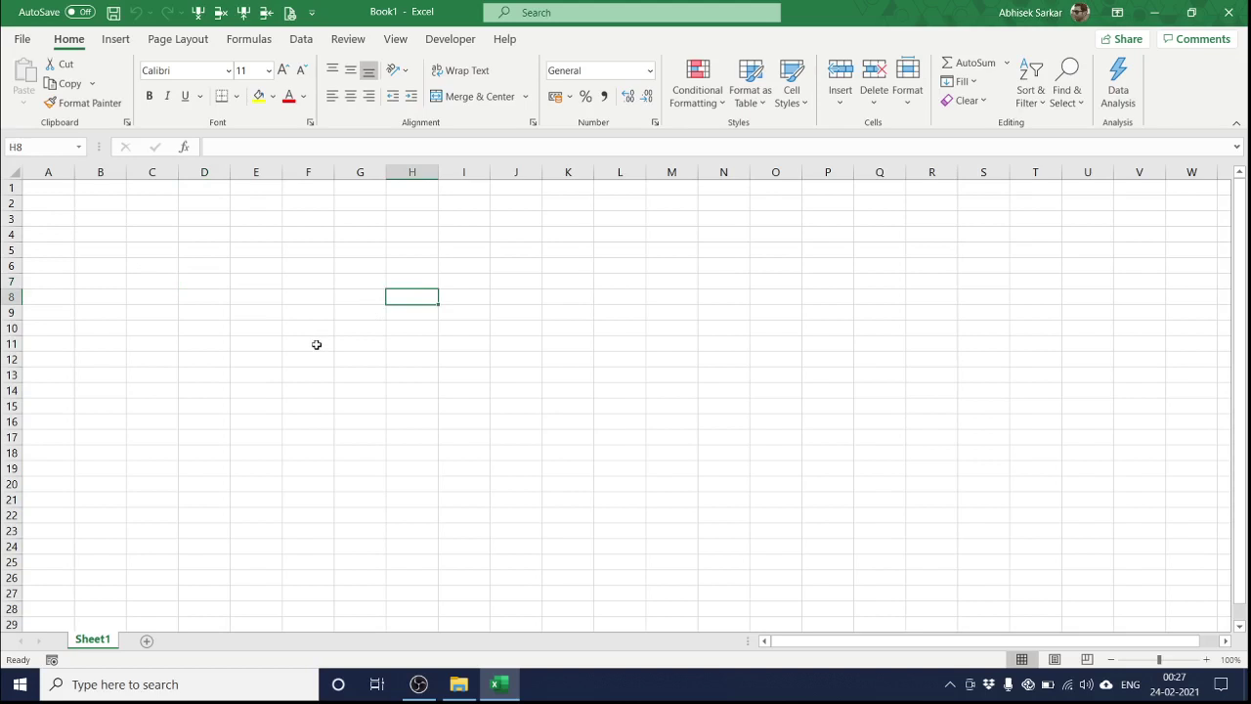
pyautogui.click(237, 316)
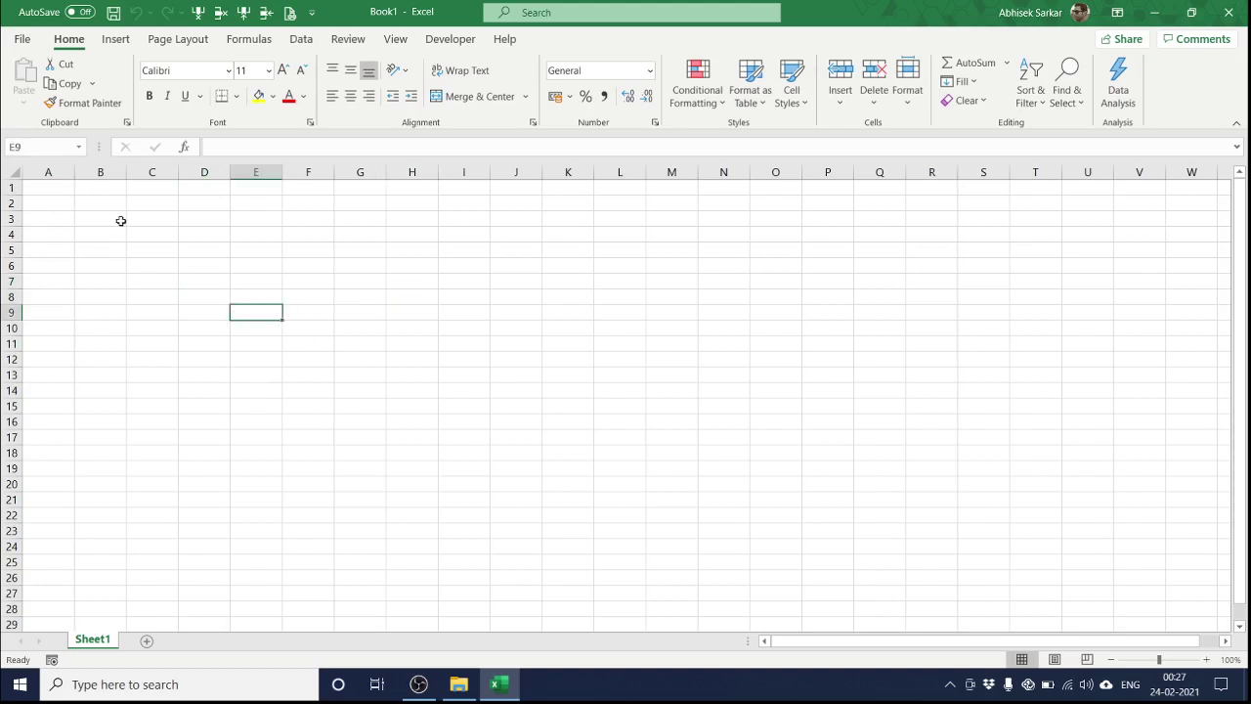
pyautogui.click(51, 173)
pyautogui.click(100, 172)
pyautogui.click(151, 172)
pyautogui.click(204, 172)
pyautogui.click(256, 172)
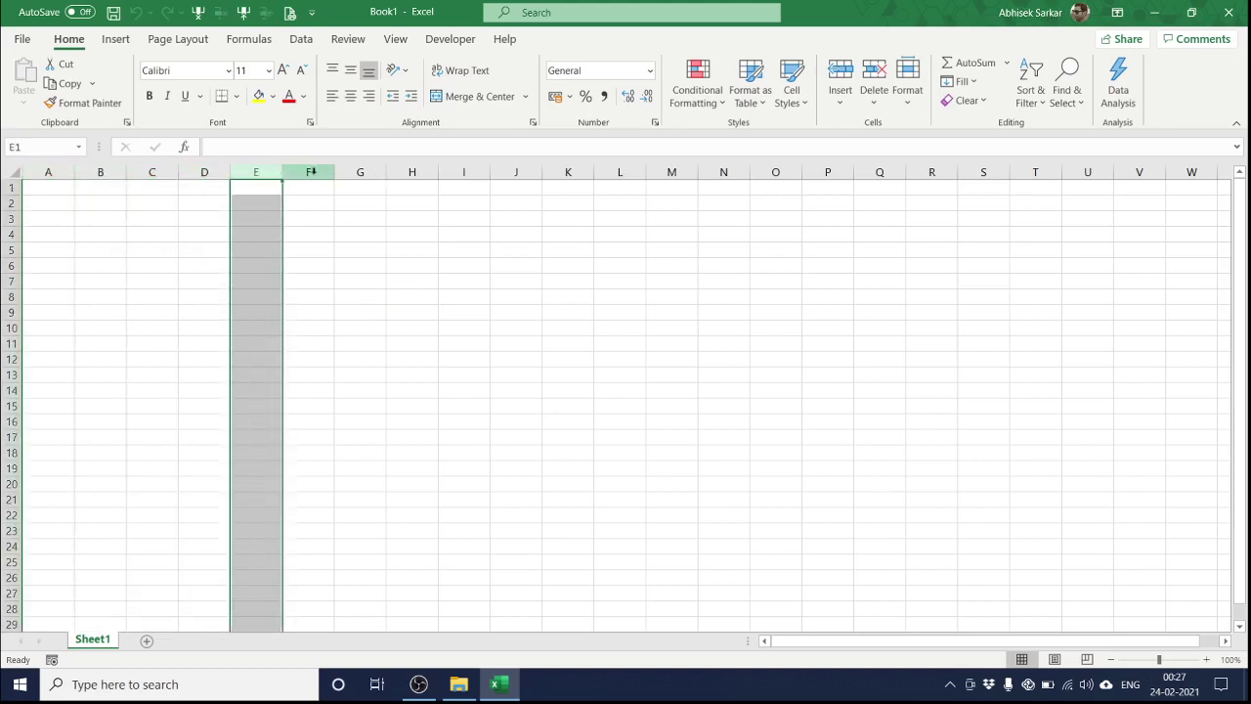
pyautogui.click(311, 172)
pyautogui.click(360, 172)
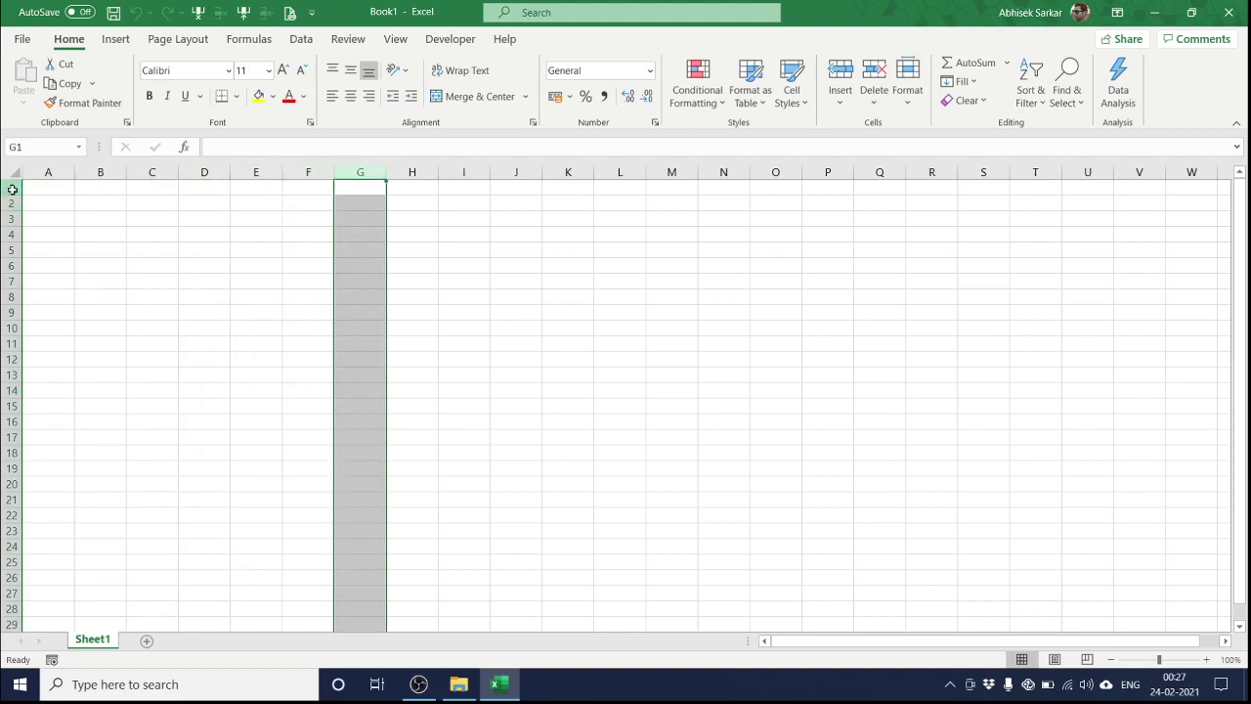
pyautogui.click(11, 188)
pyautogui.click(10, 250)
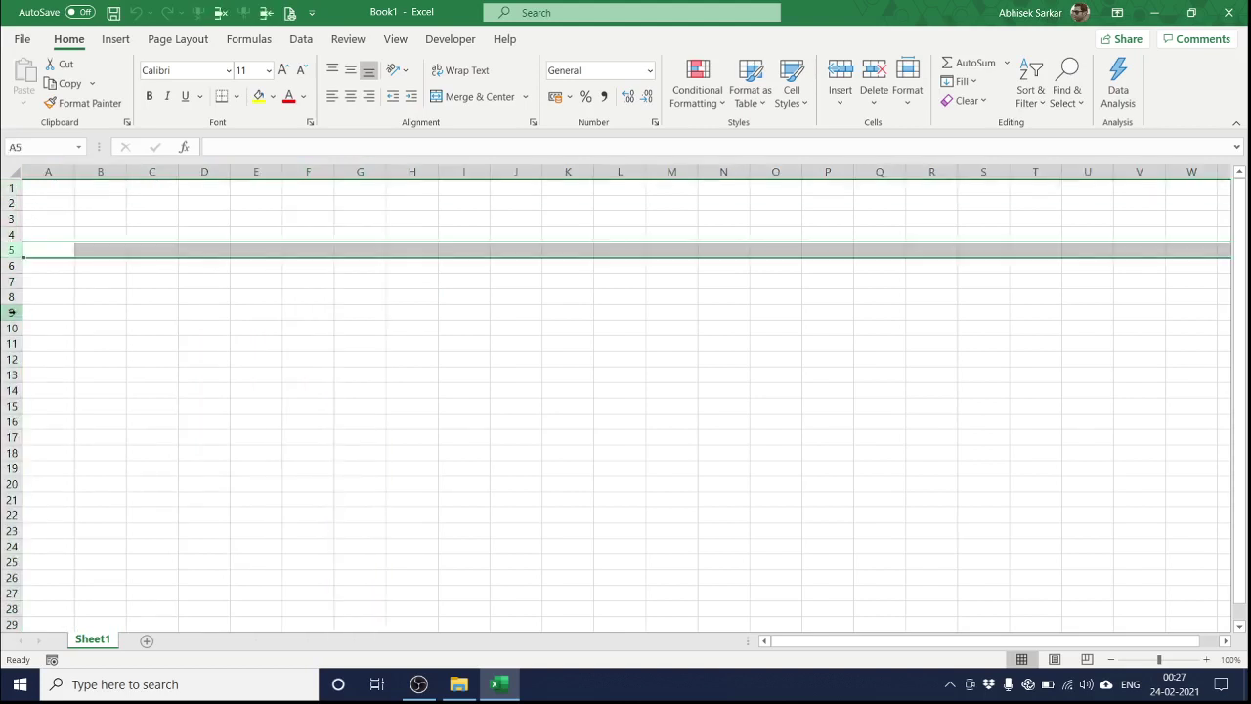
pyautogui.click(10, 313)
pyautogui.click(151, 172)
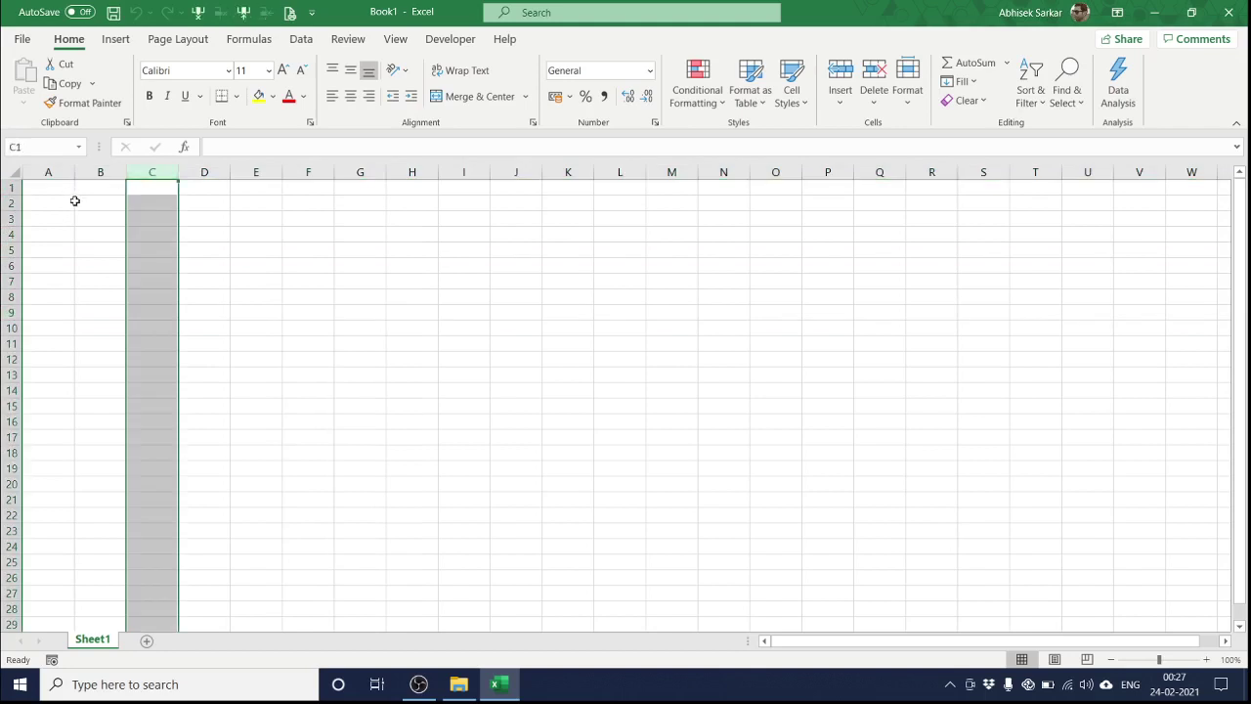
pyautogui.click(460, 312)
pyautogui.click(414, 286)
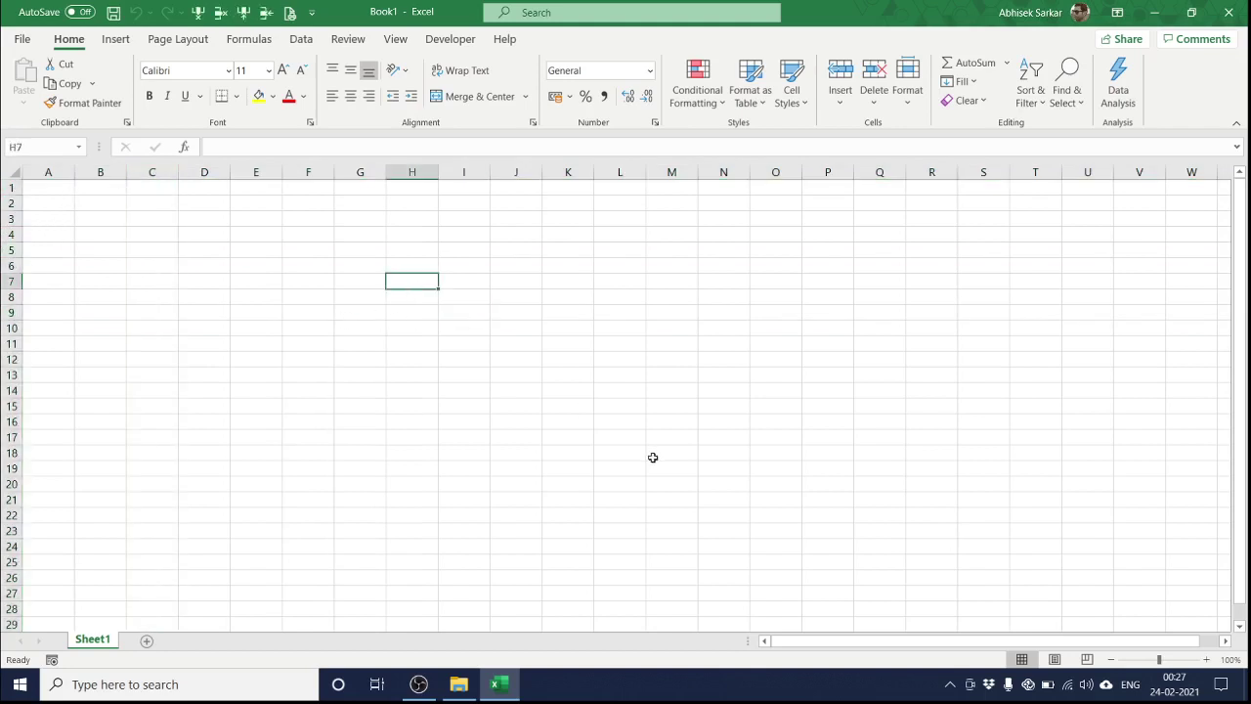
pyautogui.click(653, 458)
pyautogui.moveTo(308, 359); pyautogui.dragTo(308, 344)
pyautogui.click(399, 297)
pyautogui.click(331, 262)
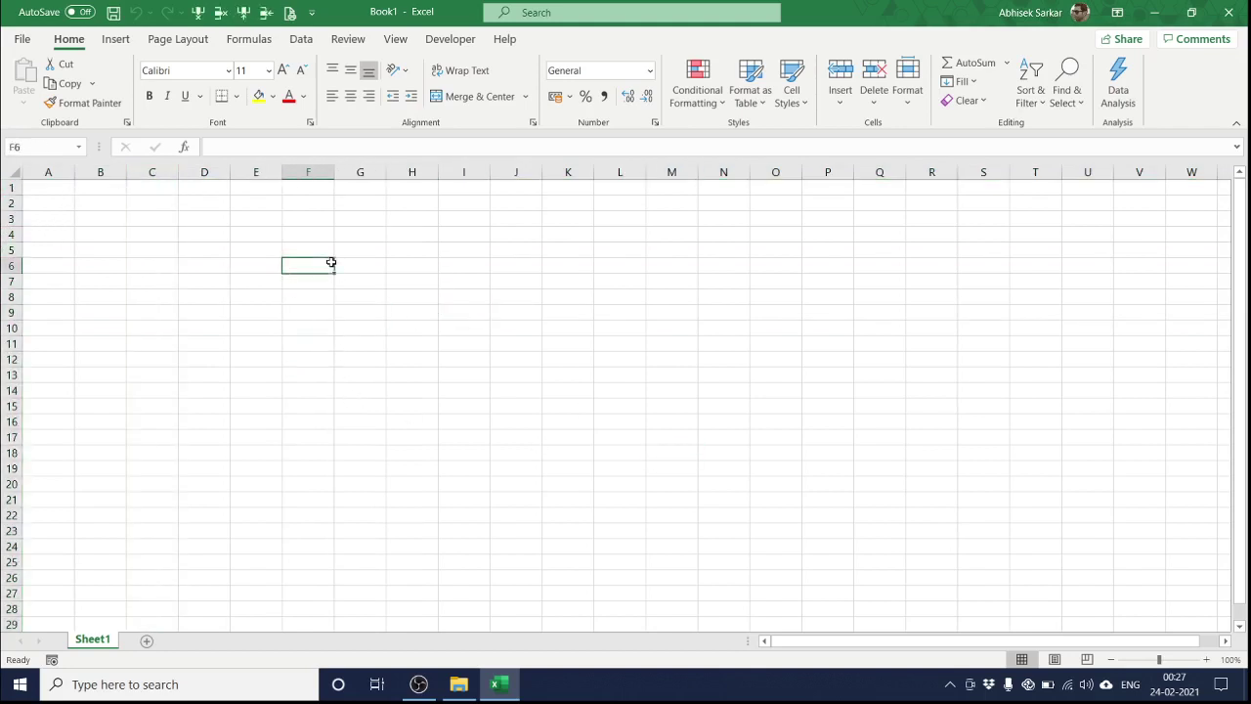
pyautogui.click(426, 298)
pyautogui.click(366, 317)
pyautogui.click(317, 293)
pyautogui.click(553, 330)
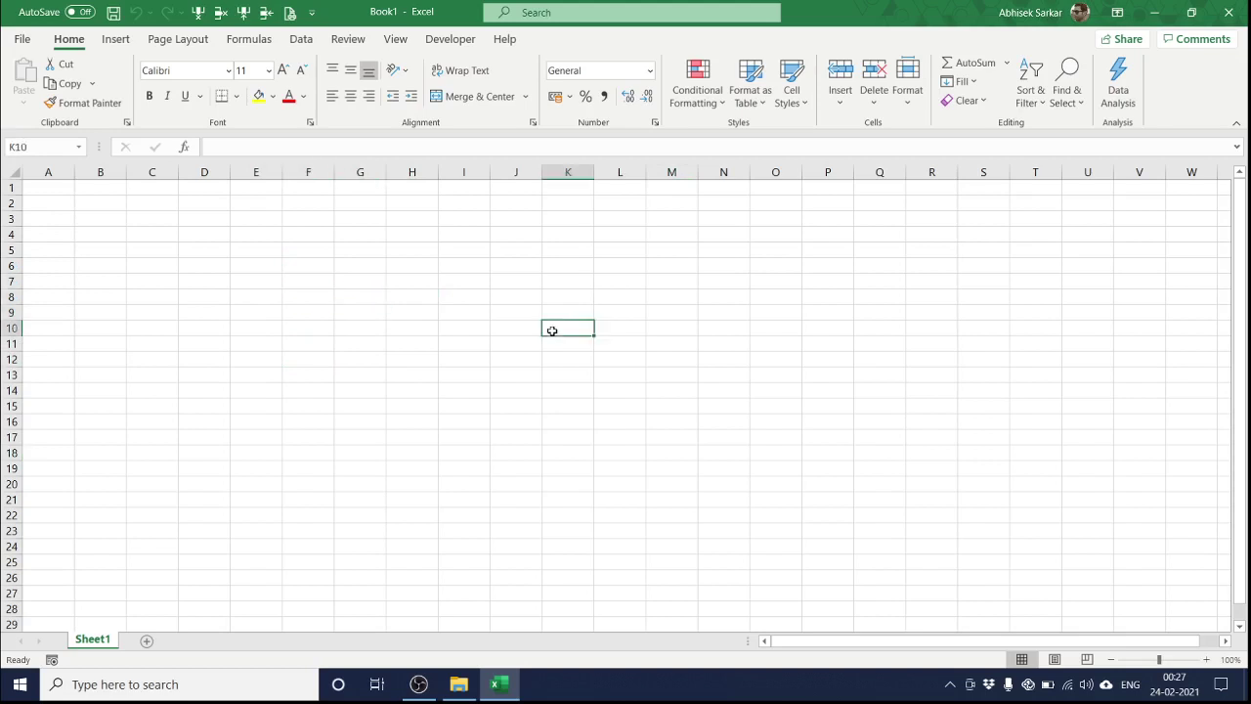
pyautogui.click(536, 407)
pyautogui.click(443, 407)
pyautogui.click(776, 370)
pyautogui.click(753, 297)
pyautogui.click(670, 359)
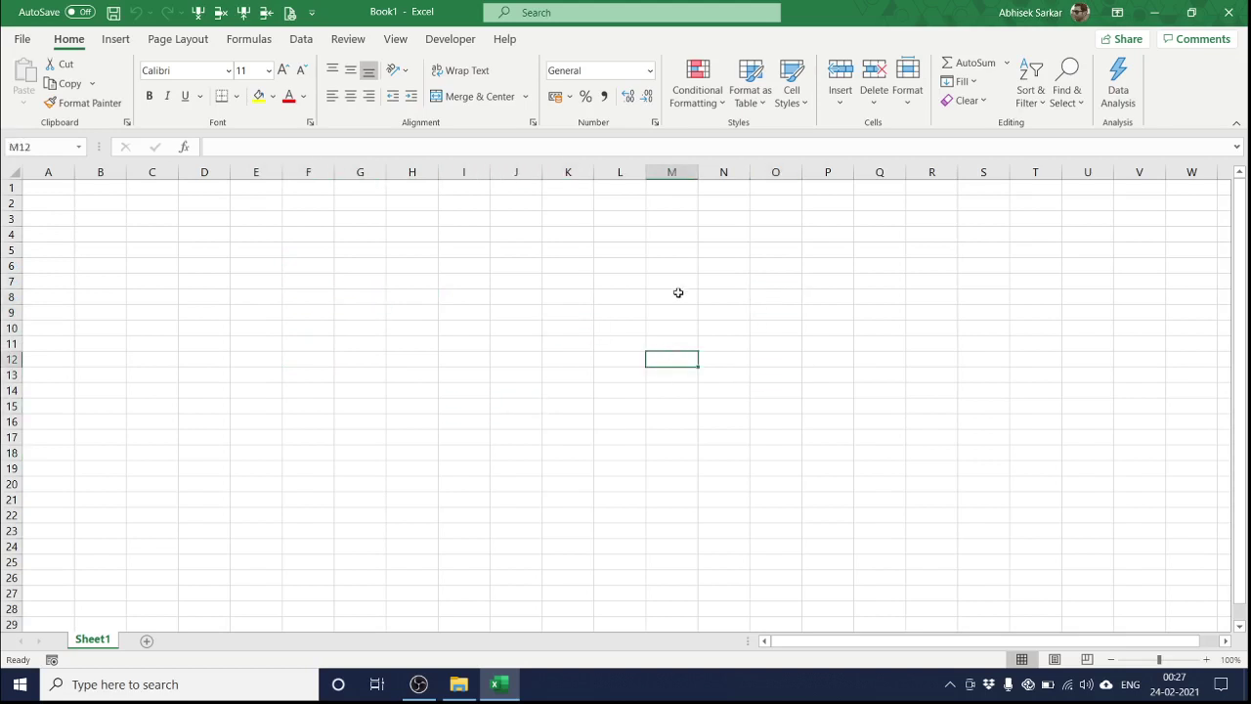
pyautogui.click(679, 292)
pyautogui.click(45, 187)
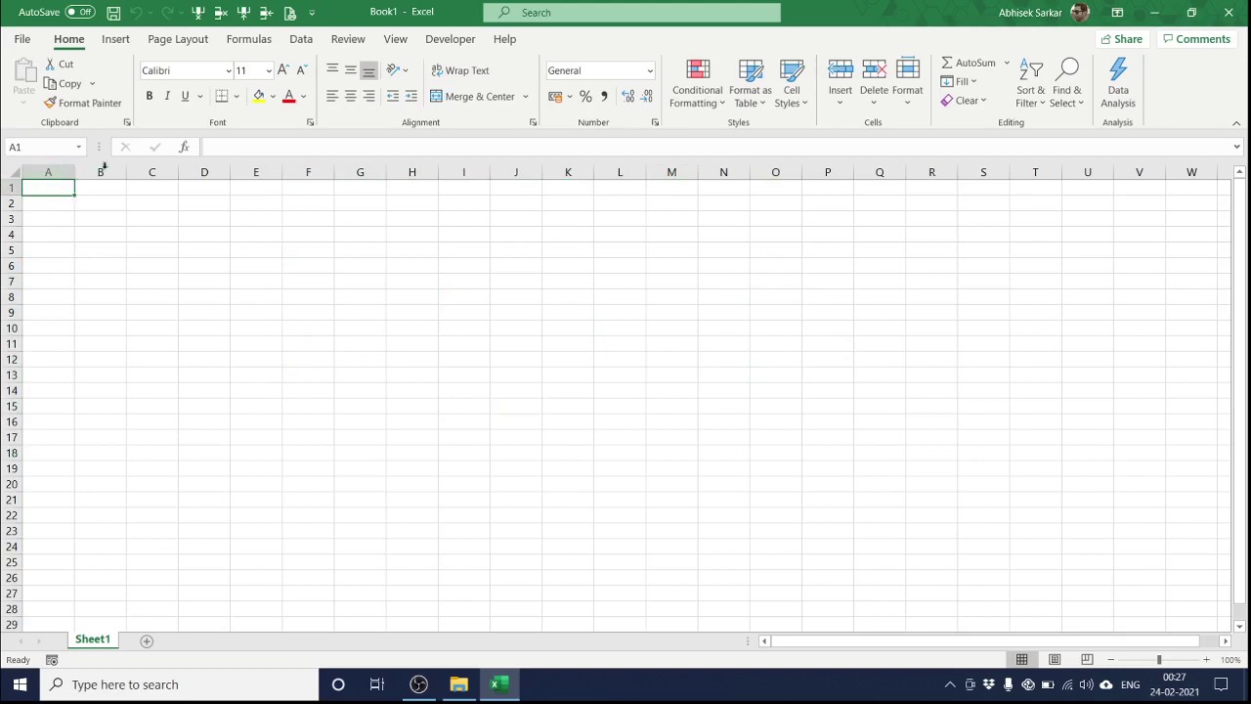
pyautogui.click(259, 96)
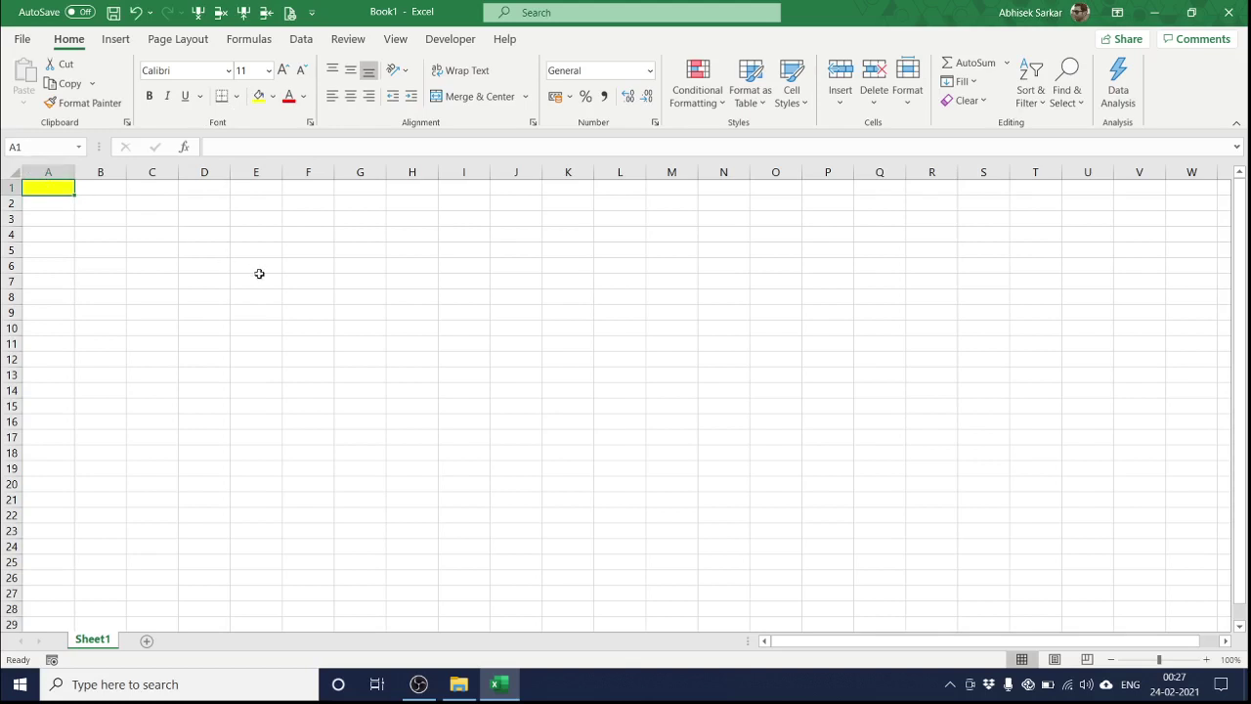
pyautogui.click(259, 274)
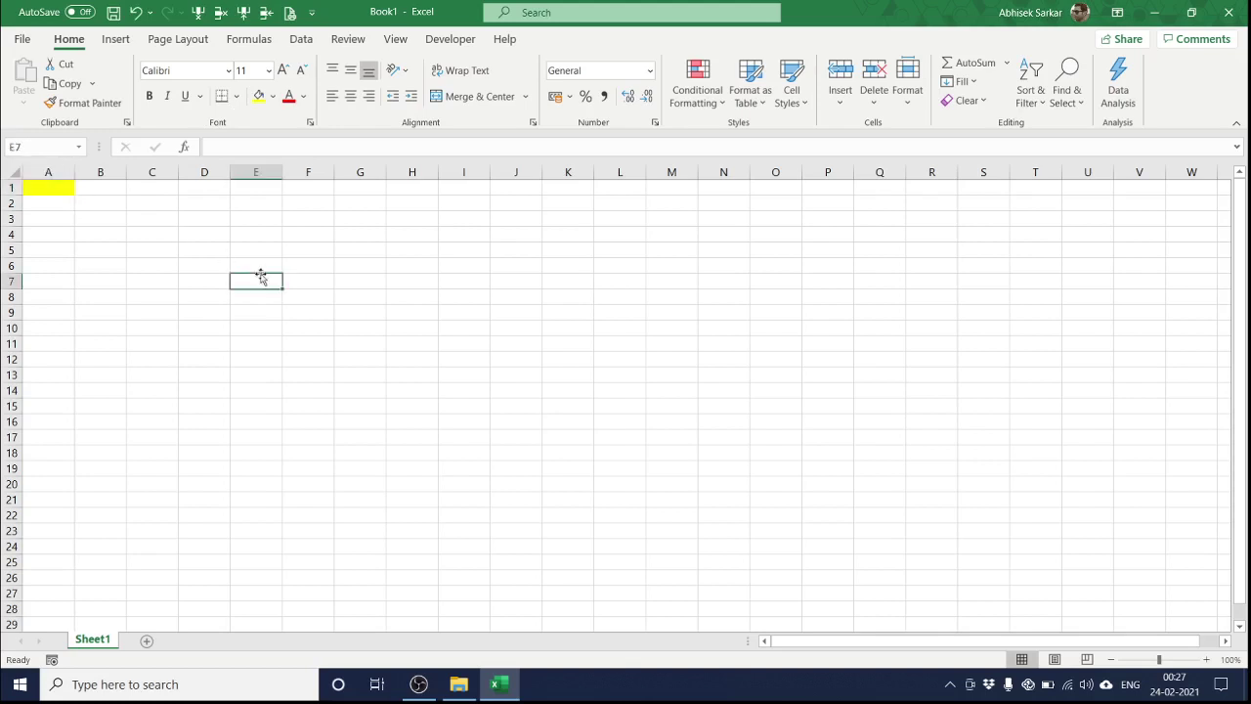
pyautogui.click(260, 98)
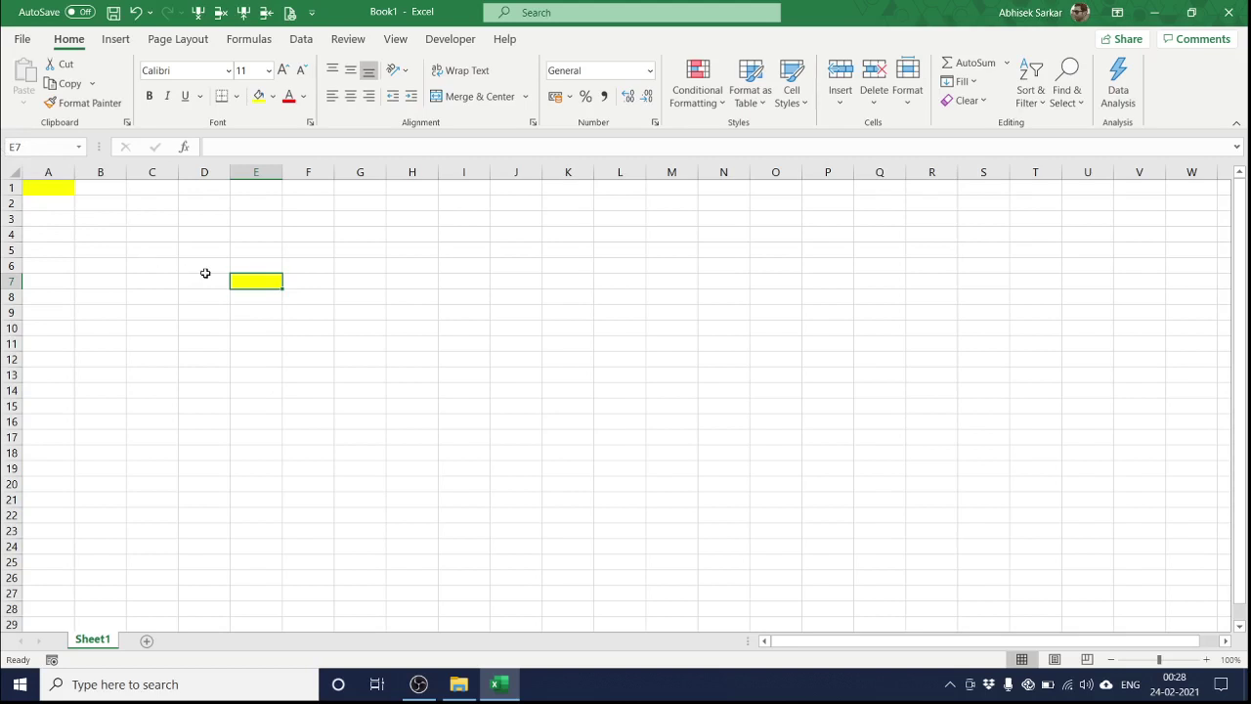
pyautogui.hotkey('ctrl', 'z')
pyautogui.hotkey('ctrl', 'z')
pyautogui.click(205, 273)
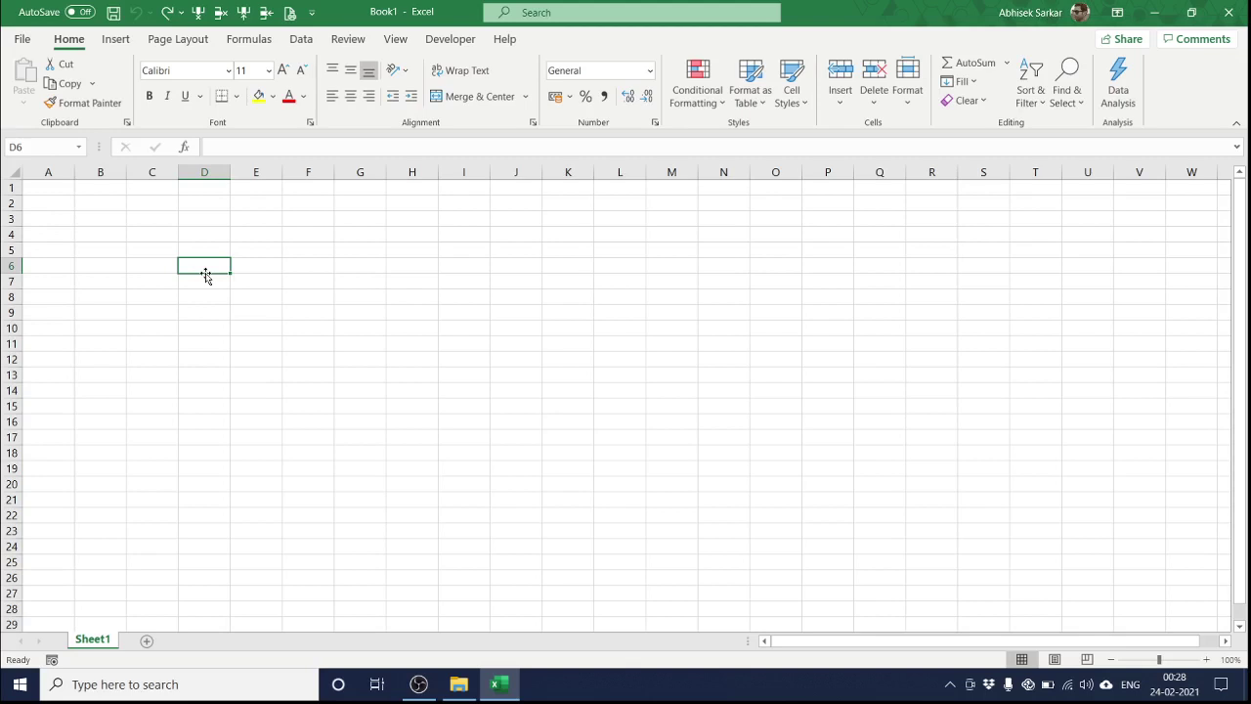
# Type the sample words text, number and formula into D6:D8, then delete them
pyautogui.write('text')
pyautogui.press('Return')
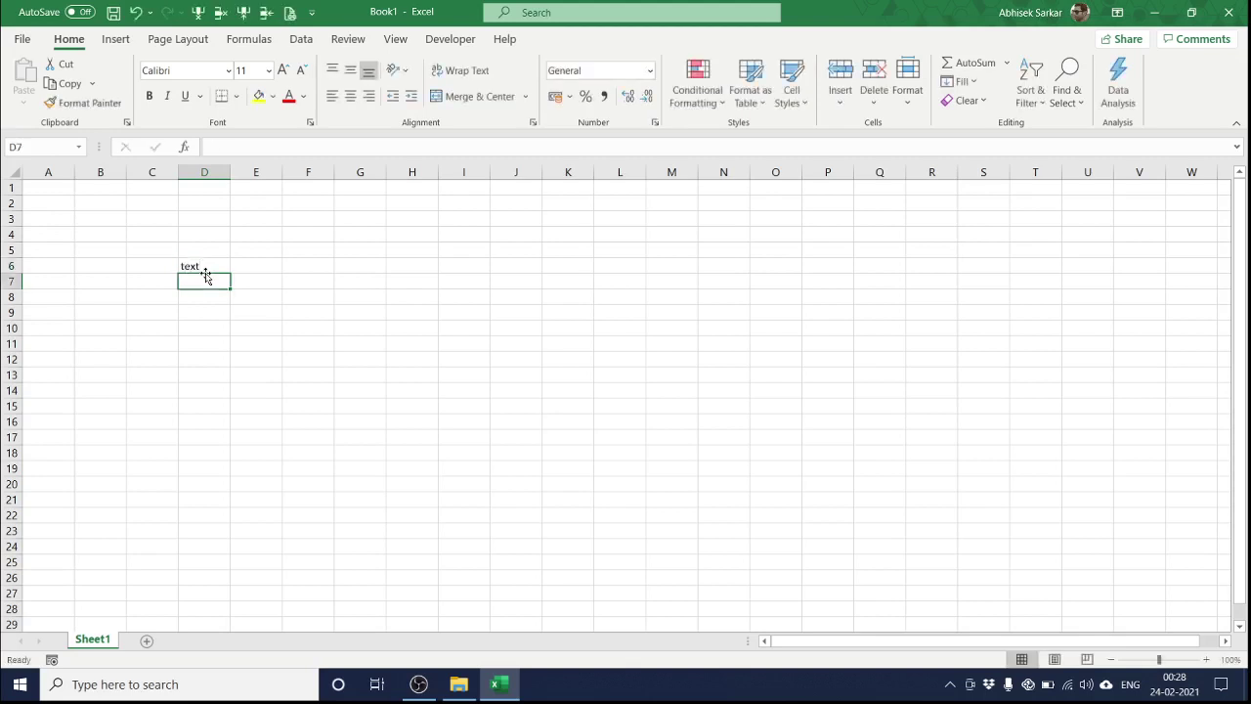
pyautogui.write('numbe')
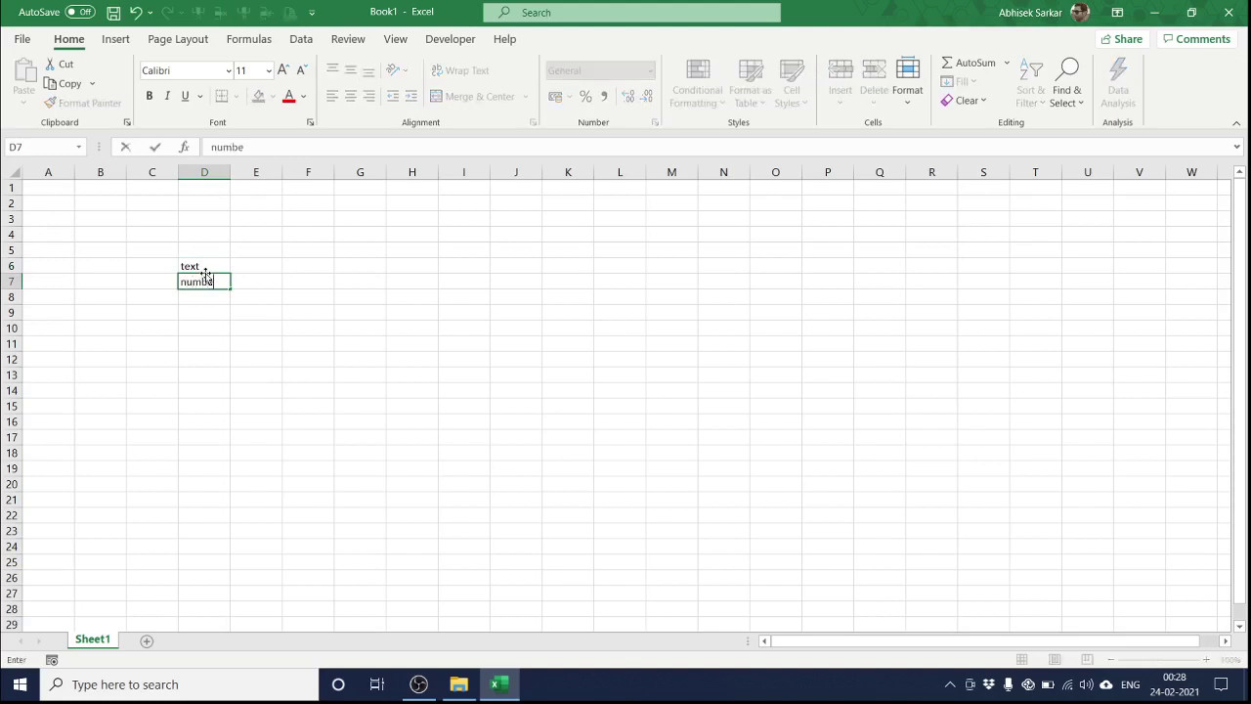
pyautogui.write('r')
pyautogui.press('Return')
pyautogui.write('for')
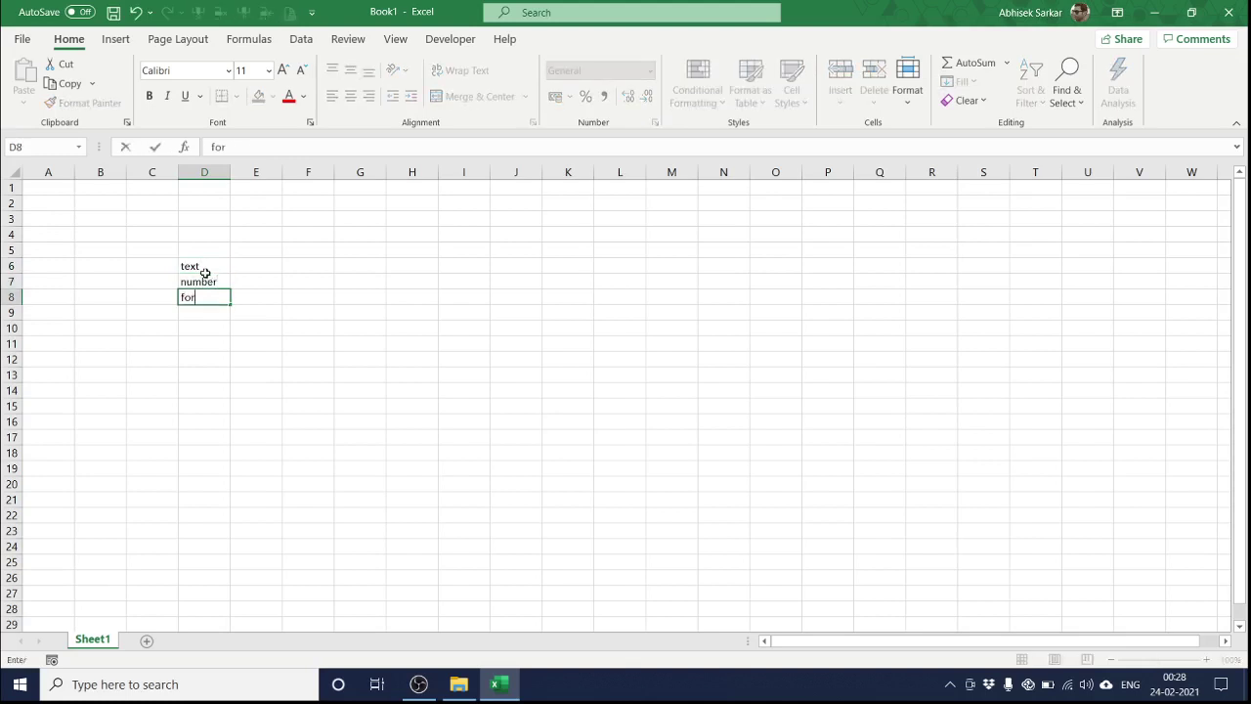
pyautogui.write('mula')
pyautogui.press('Return')
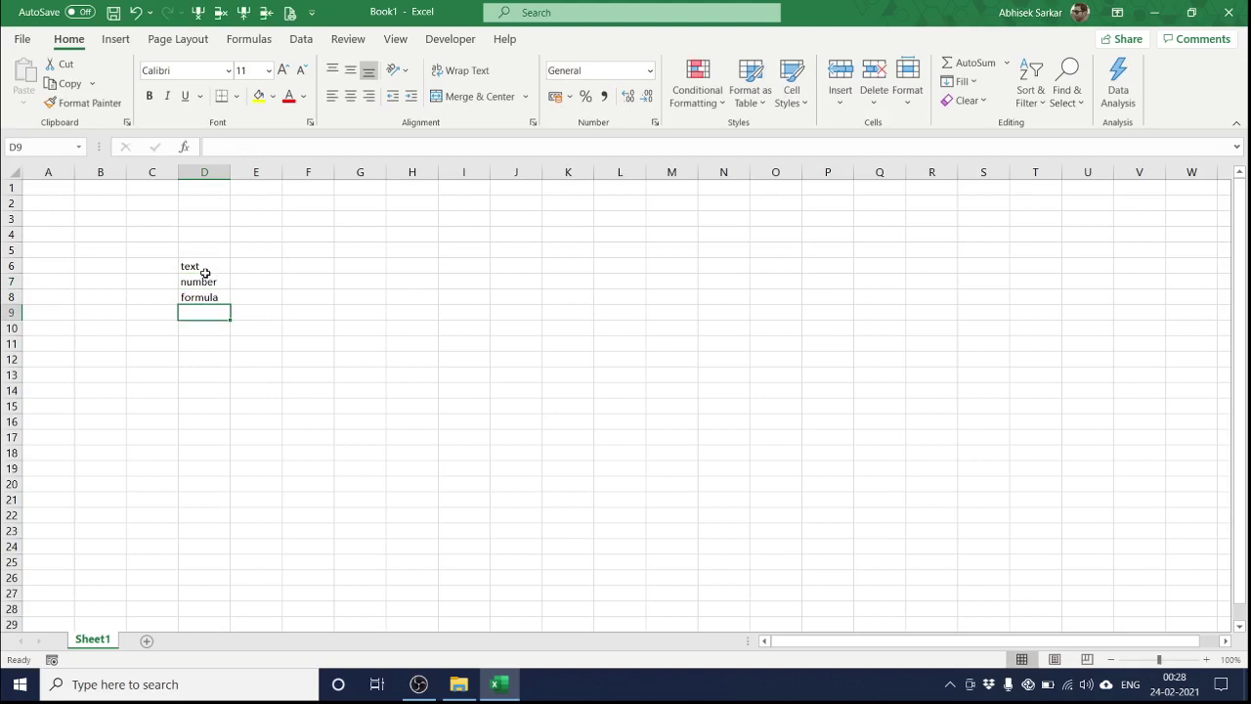
pyautogui.moveTo(205, 273); pyautogui.dragTo(213, 317)
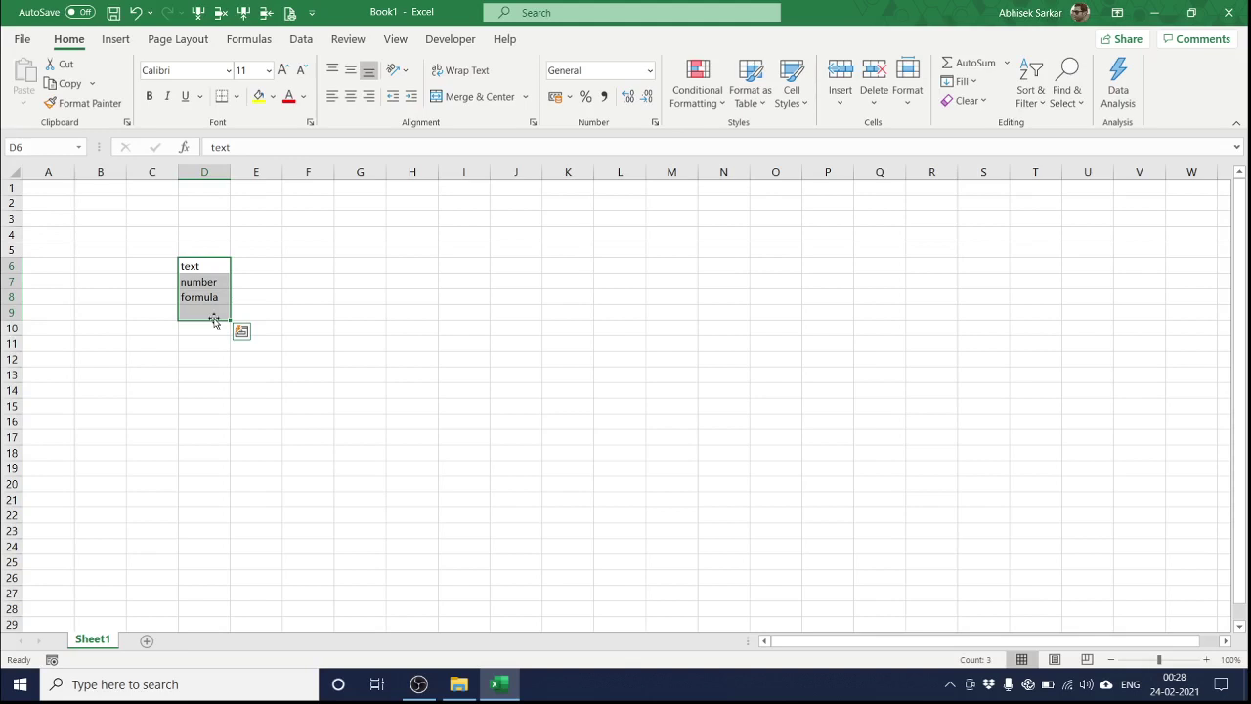
pyautogui.press('Delete')
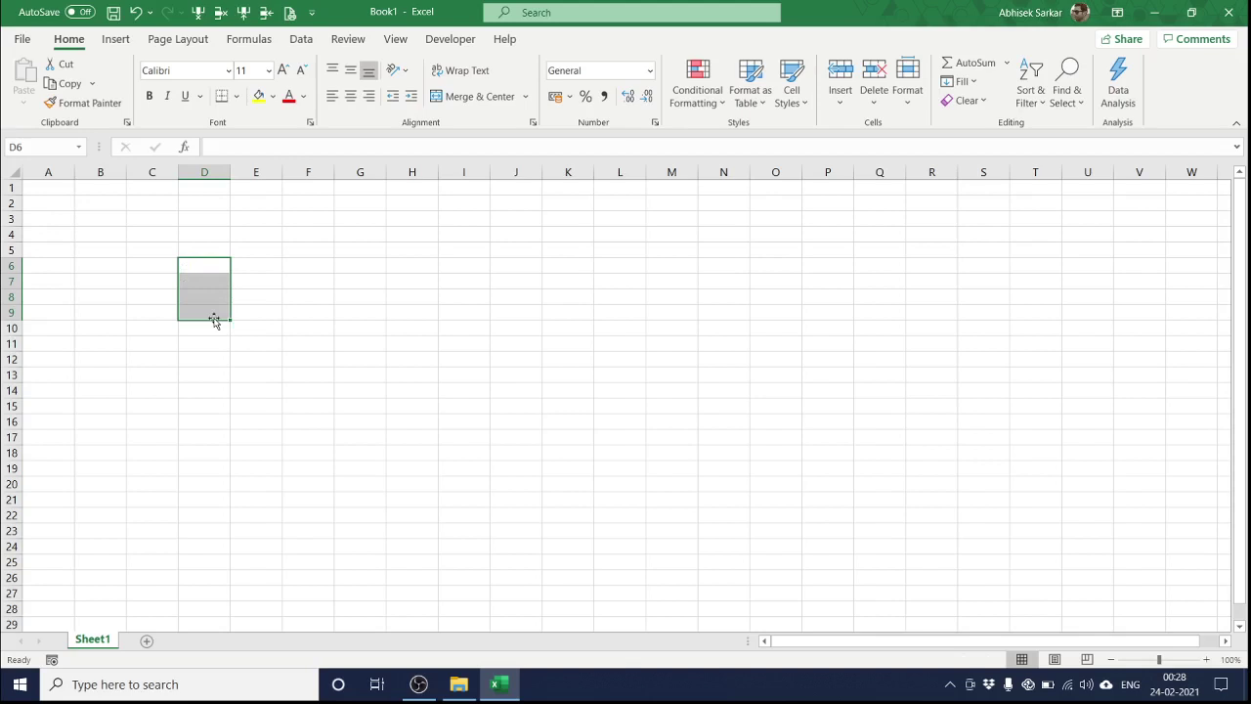
# Enter the heading 'Student Name' in cell C5
pyautogui.click(137, 251)
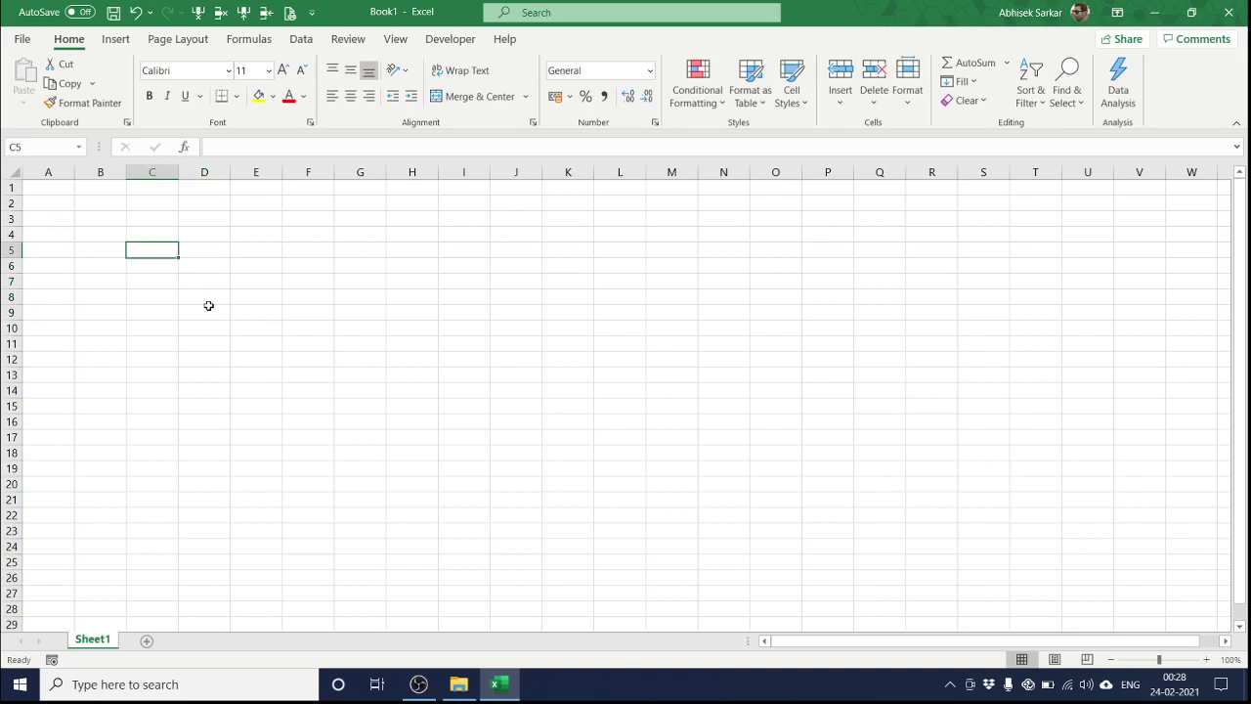
pyautogui.write('Student')
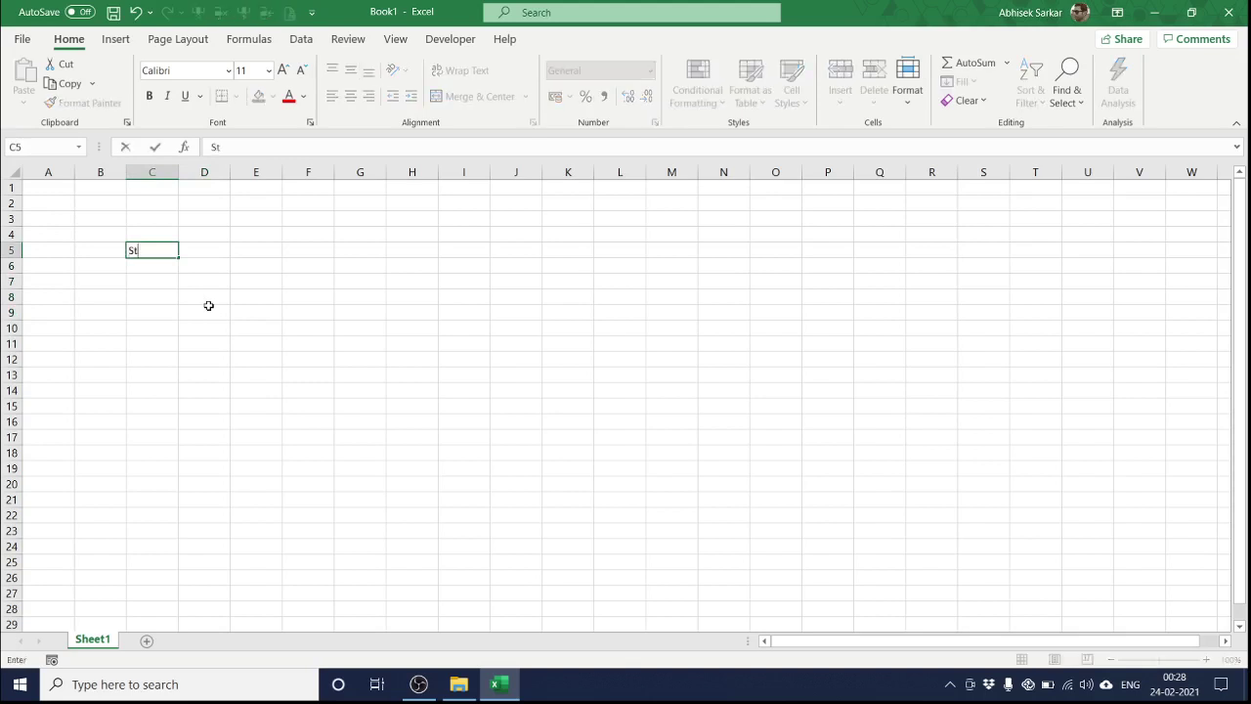
pyautogui.press('Tab')
pyautogui.press('Left')
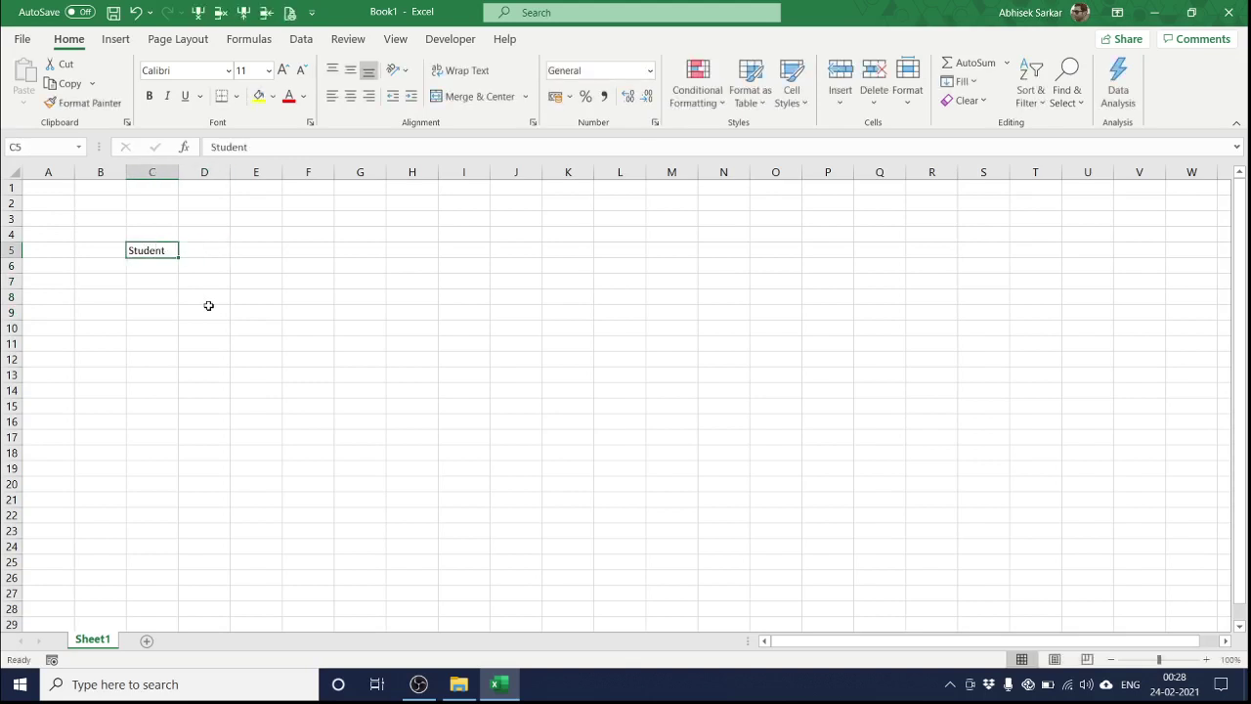
pyautogui.press('F2')
pyautogui.write(' Name')
pyautogui.click(190, 246)
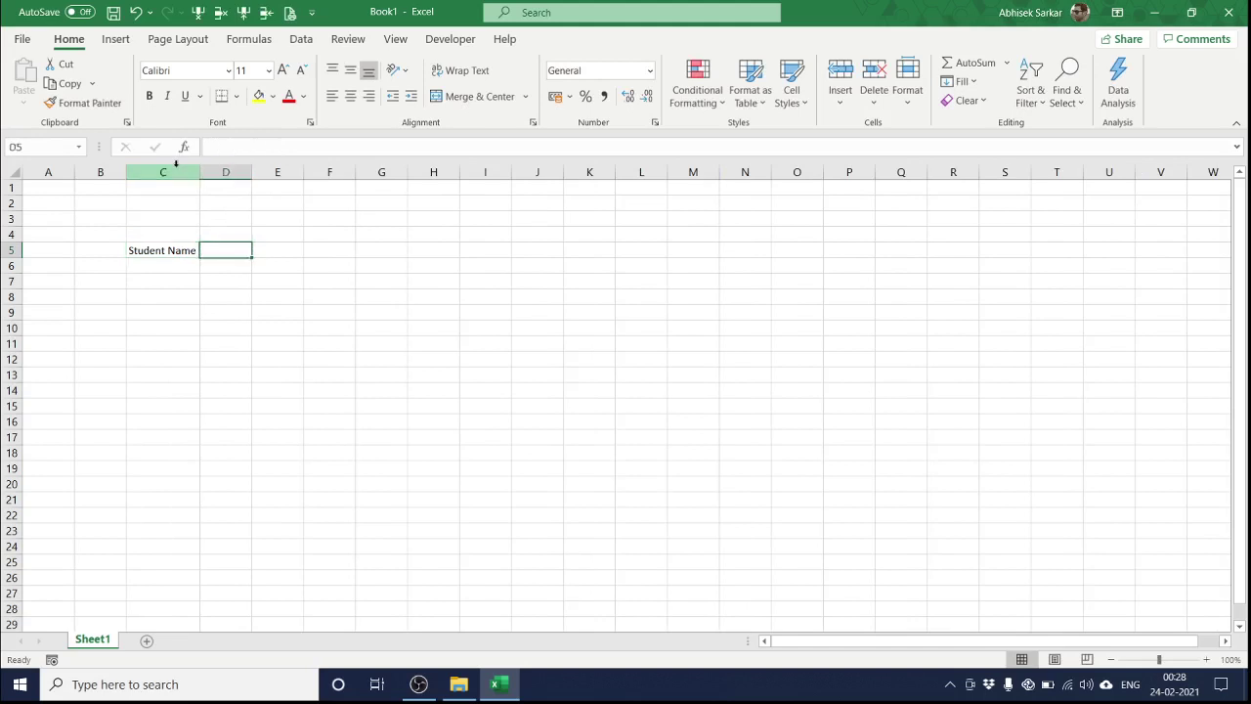
# Add headings Bengali, English, Geo, Histry and Math across D5:H5
pyautogui.write('Bengal')
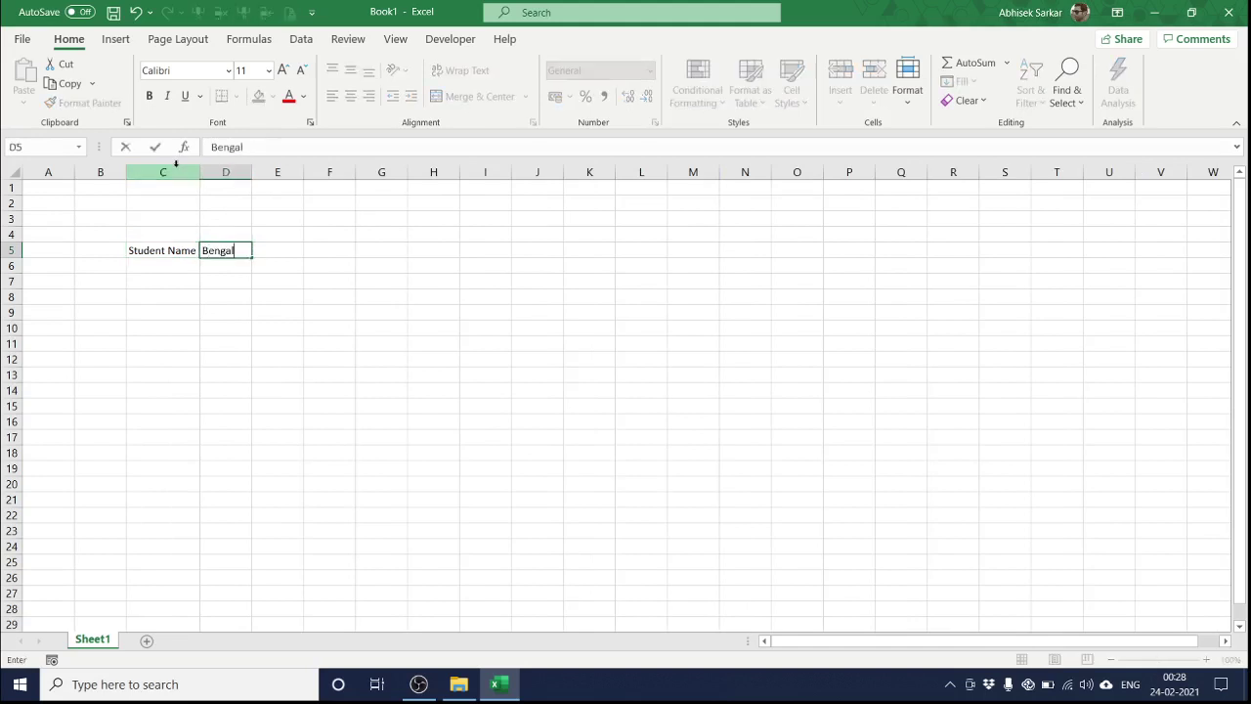
pyautogui.write('i')
pyautogui.press('Tab')
pyautogui.write('E')
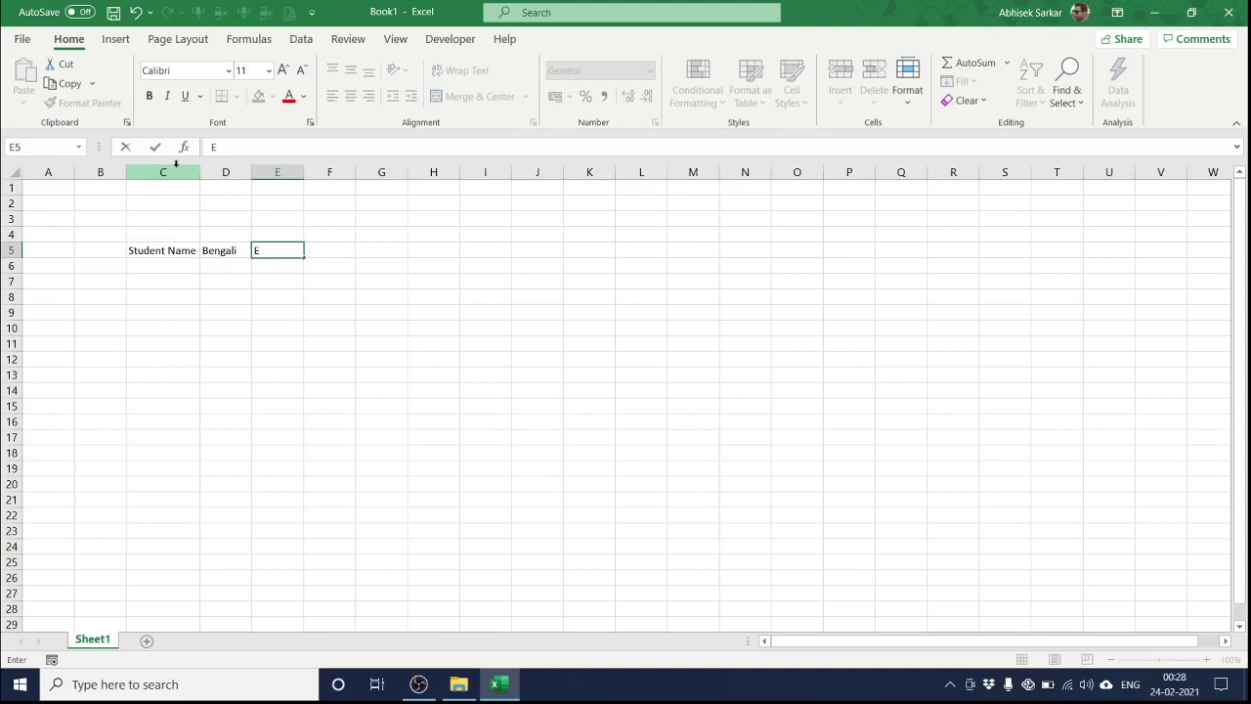
pyautogui.write('nglish')
pyautogui.press('Tab')
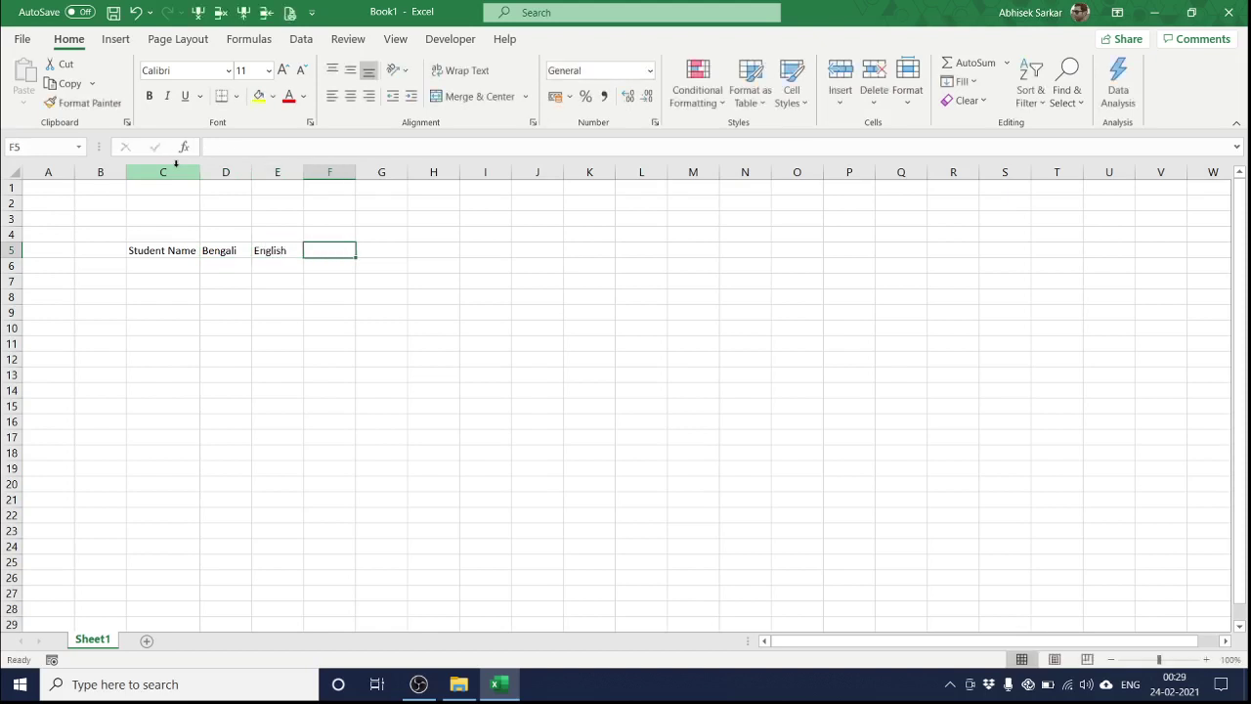
pyautogui.write('Geo')
pyautogui.press('Tab')
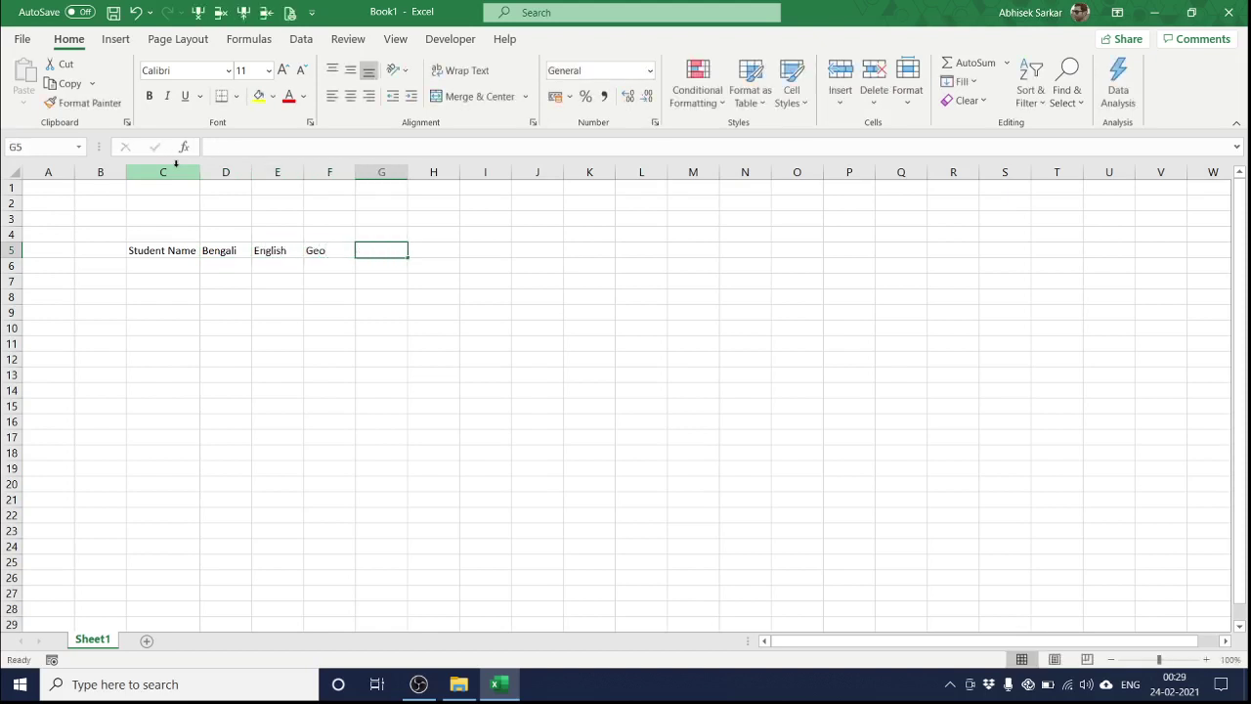
pyautogui.write('Histry')
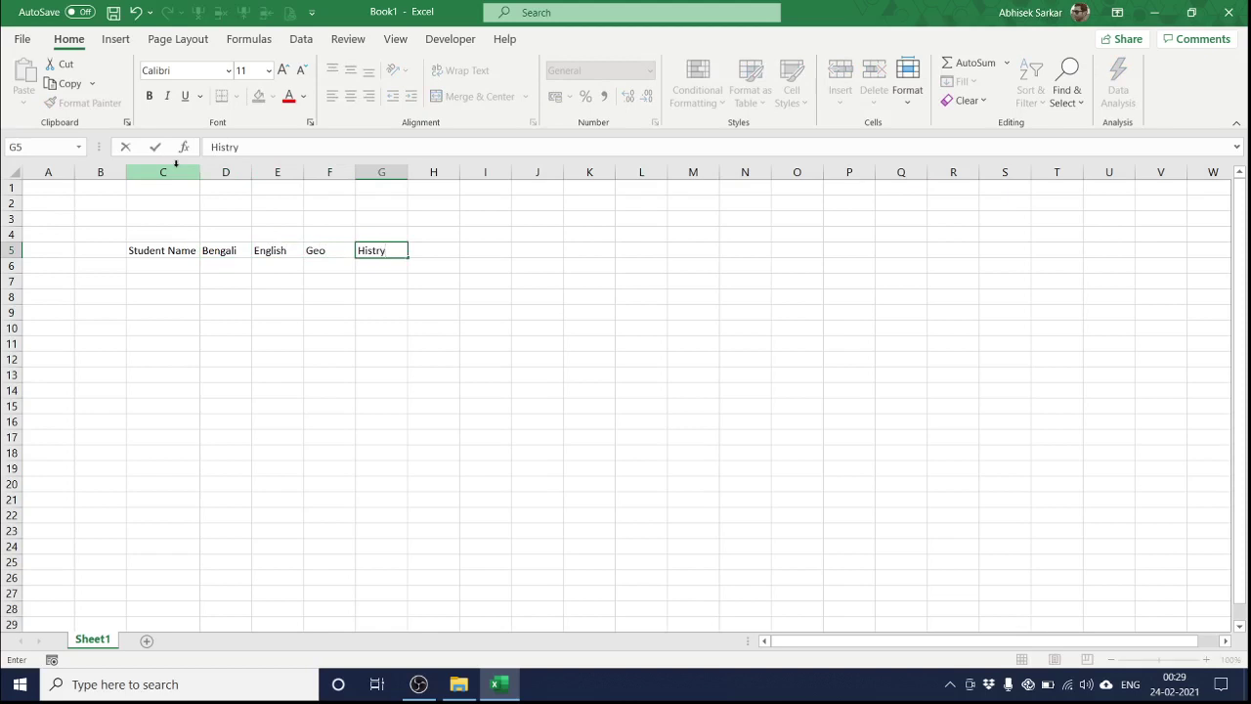
pyautogui.press('Tab')
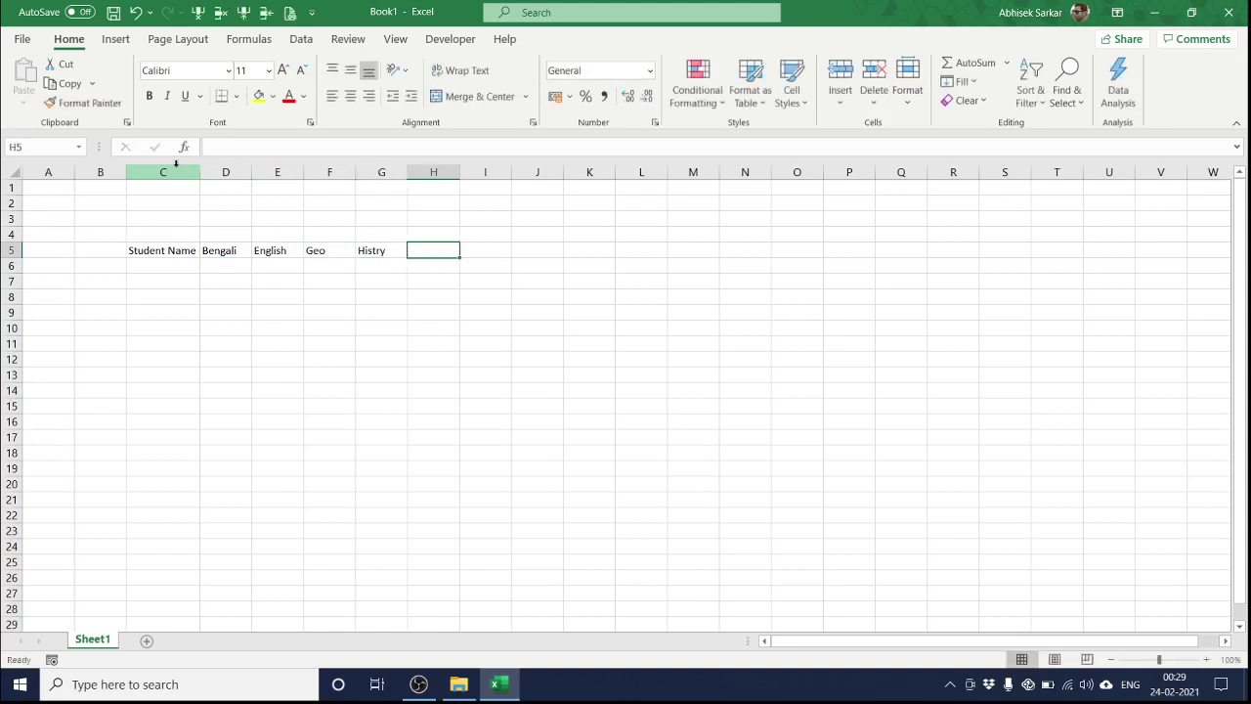
pyautogui.write('Math')
pyautogui.press('Tab')
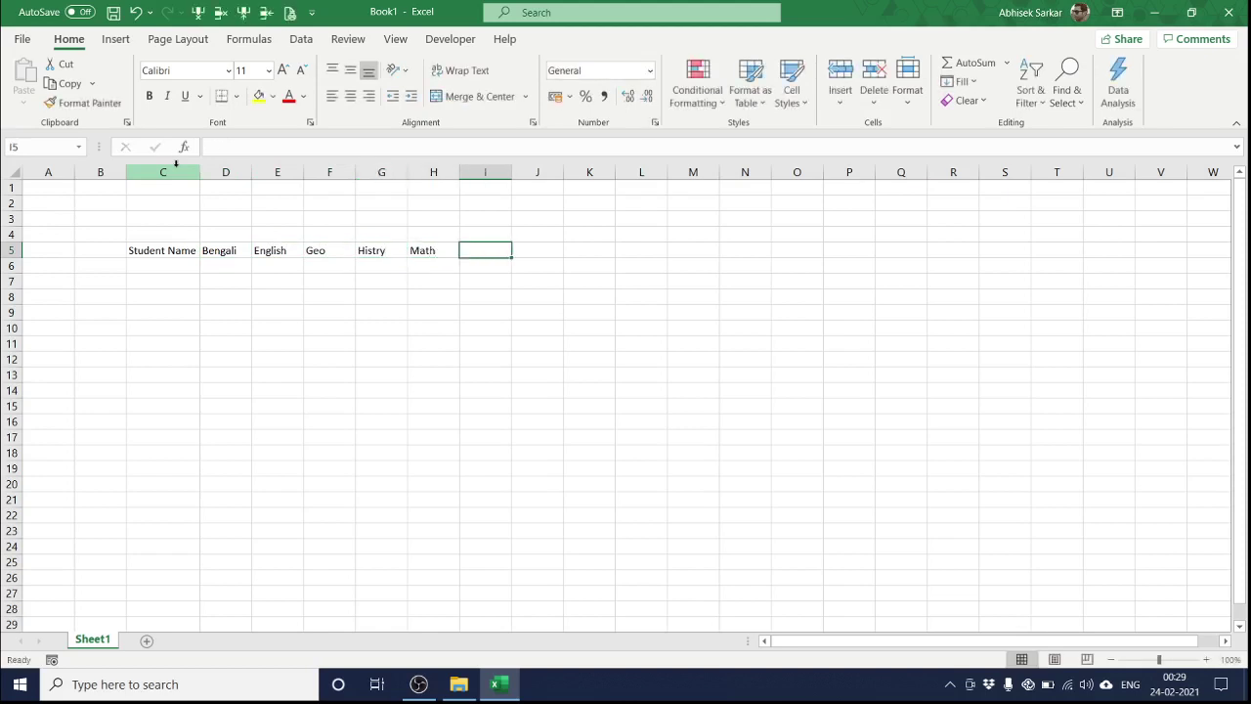
# Finish the header row with Science in I5 and Total in J5
pyautogui.write('Tot')
pyautogui.press('Escape')
pyautogui.write('Sc')
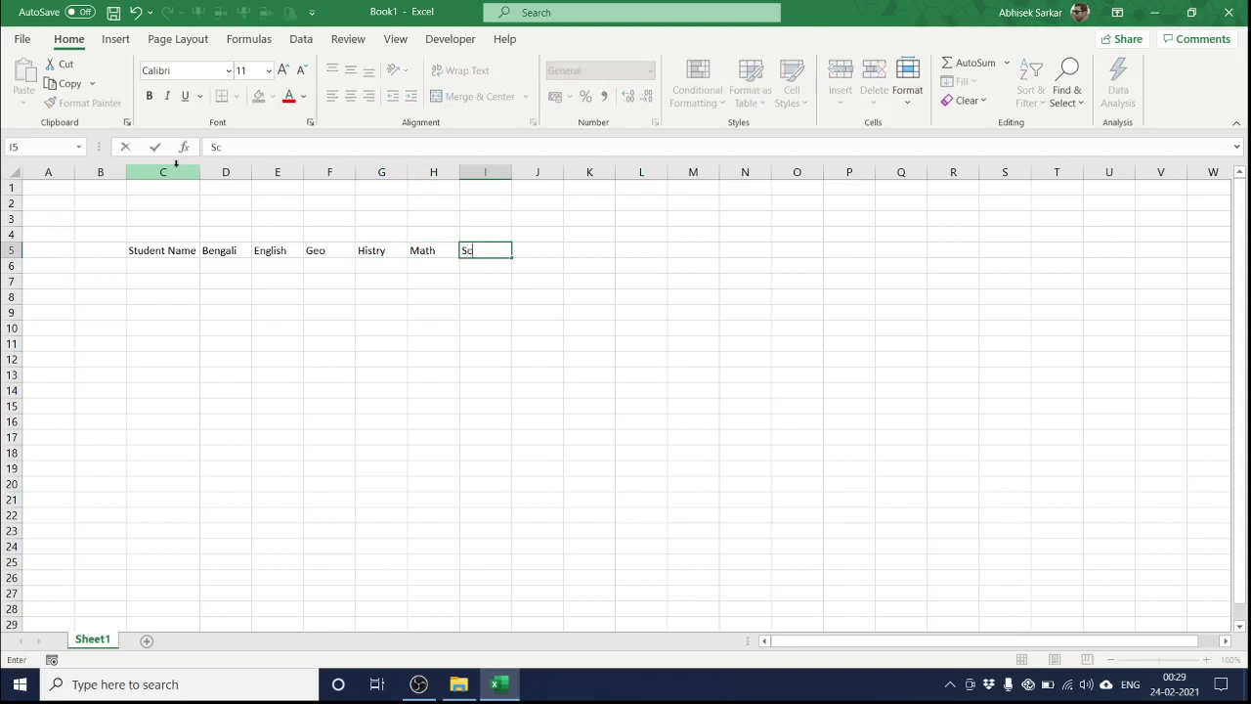
pyautogui.write('ience')
pyautogui.press('Tab')
pyautogui.write('T')
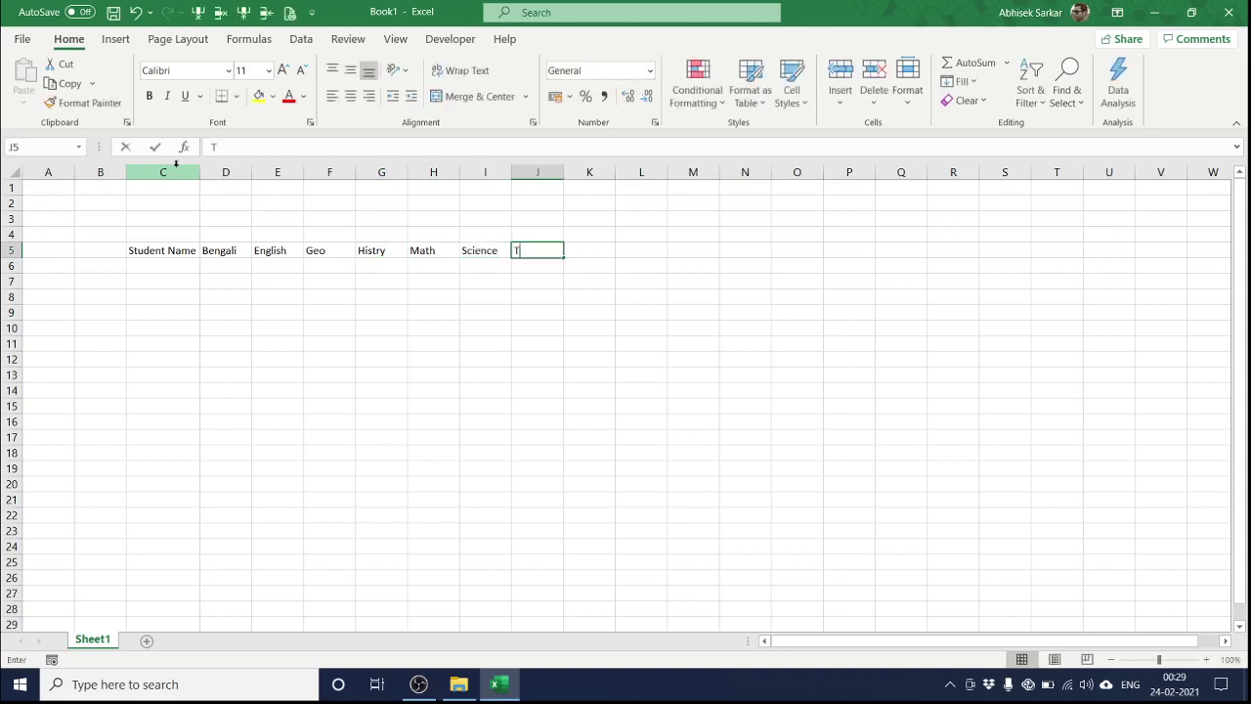
pyautogui.write('otal')
pyautogui.press('Return')
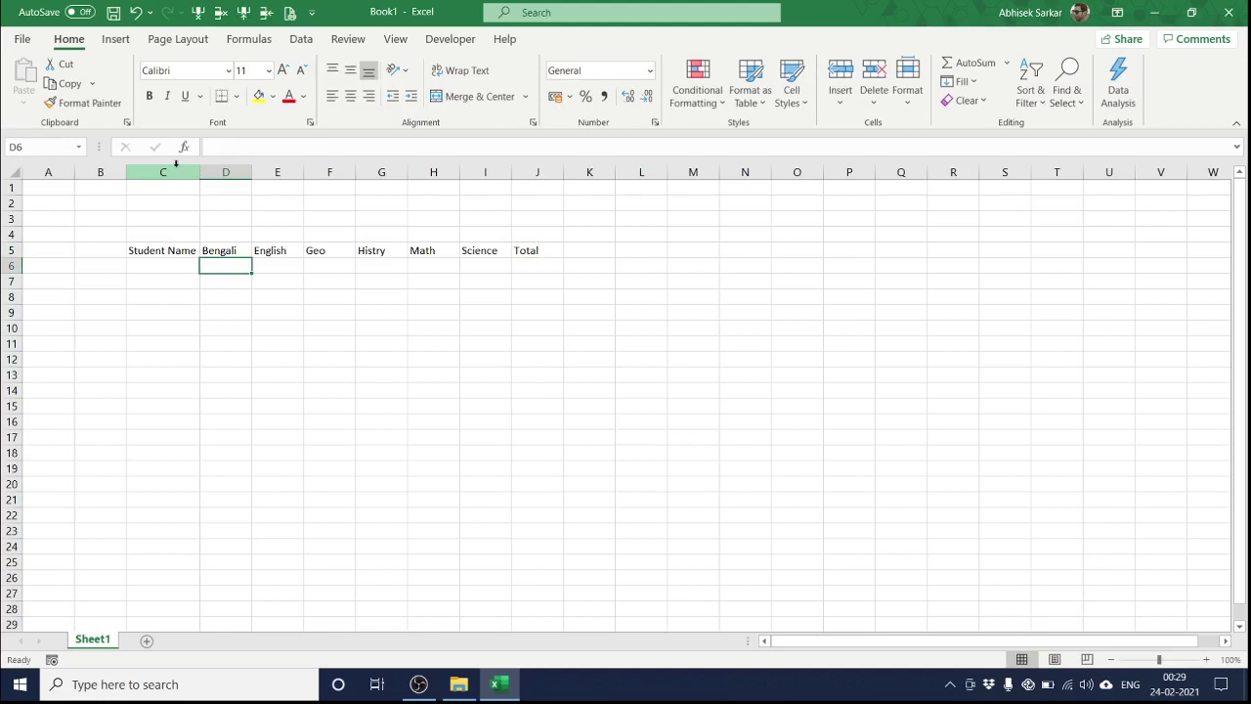
# Label B5 'Student ID' and autofit column B to the heading
pyautogui.click(117, 254)
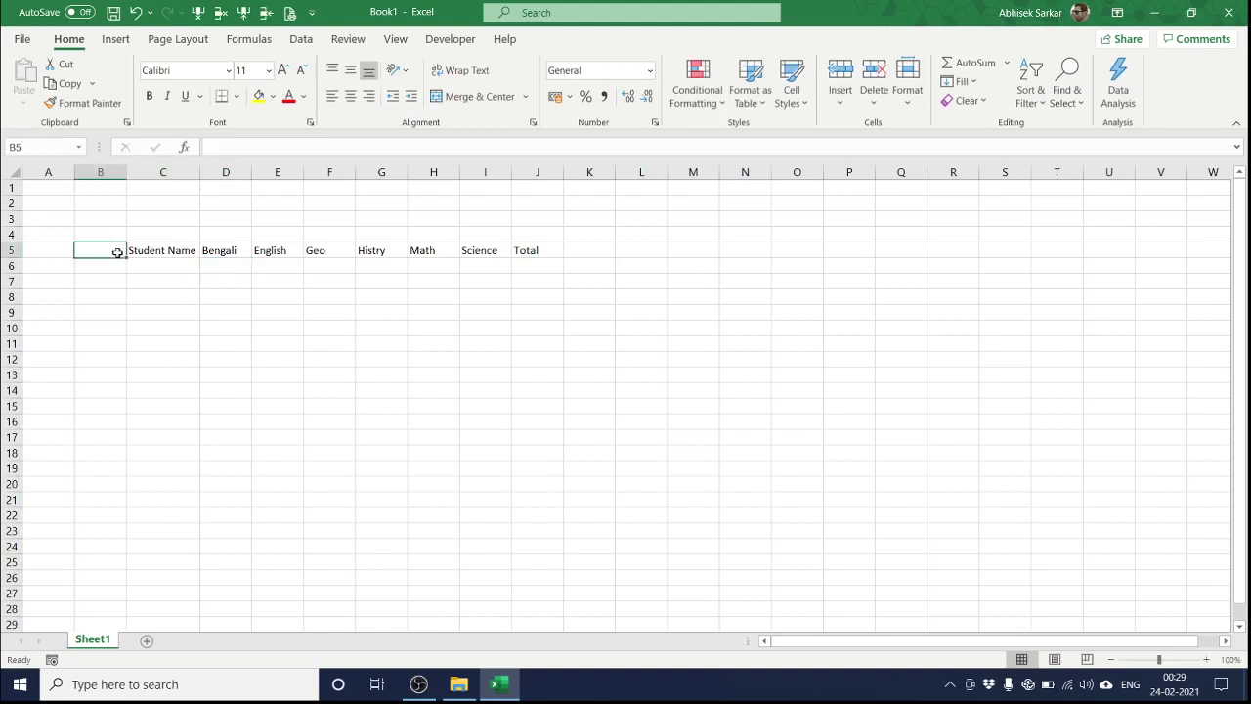
pyautogui.write('Sl')
pyautogui.press('Return')
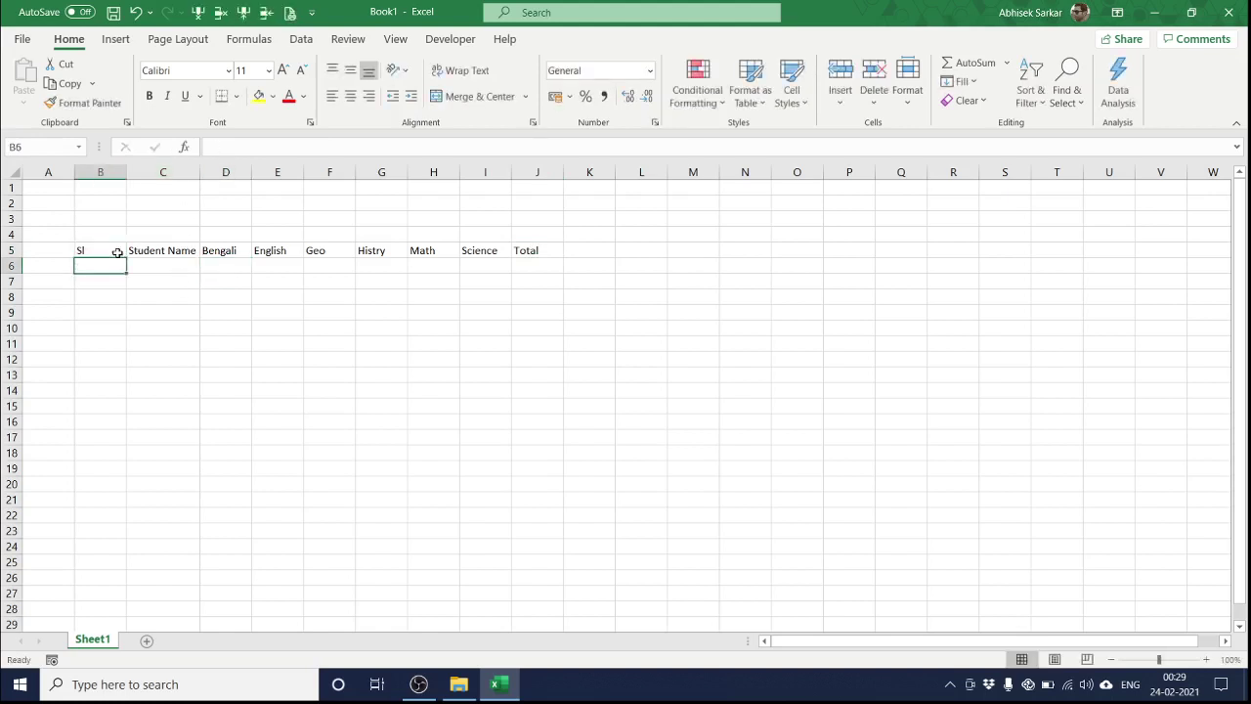
pyautogui.click(116, 254)
pyautogui.write('S')
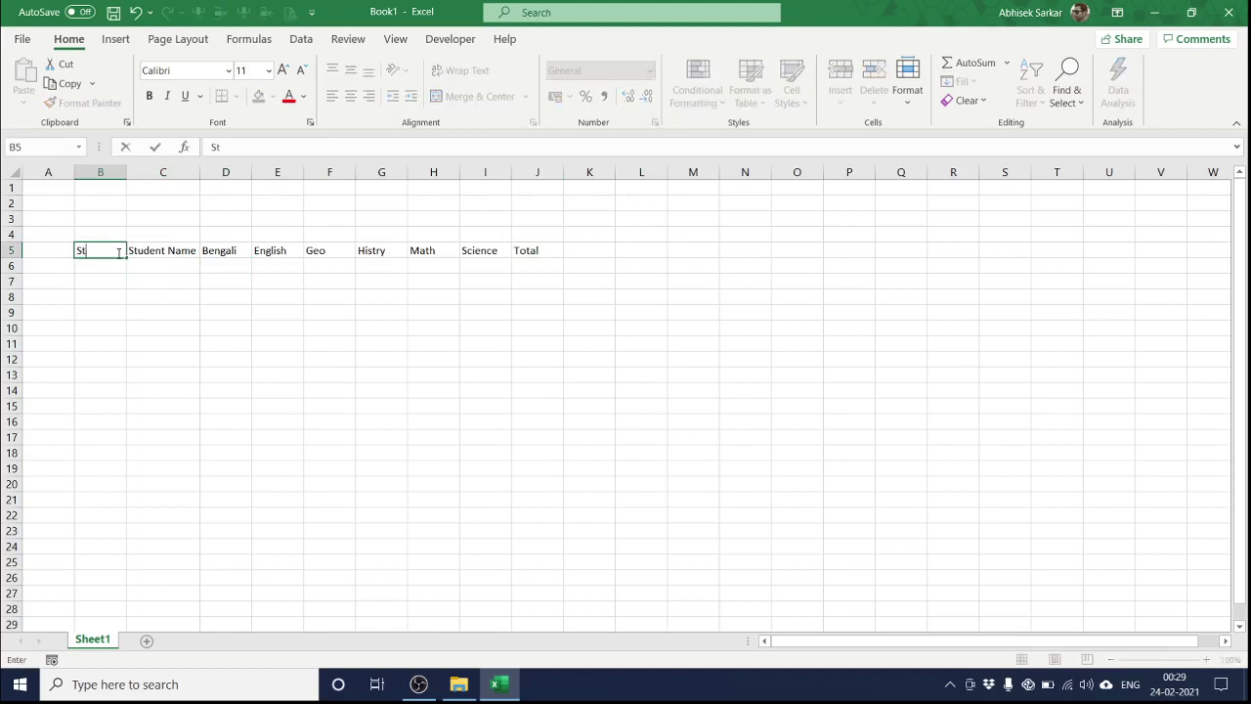
pyautogui.write('udent ID')
pyautogui.press('Tab')
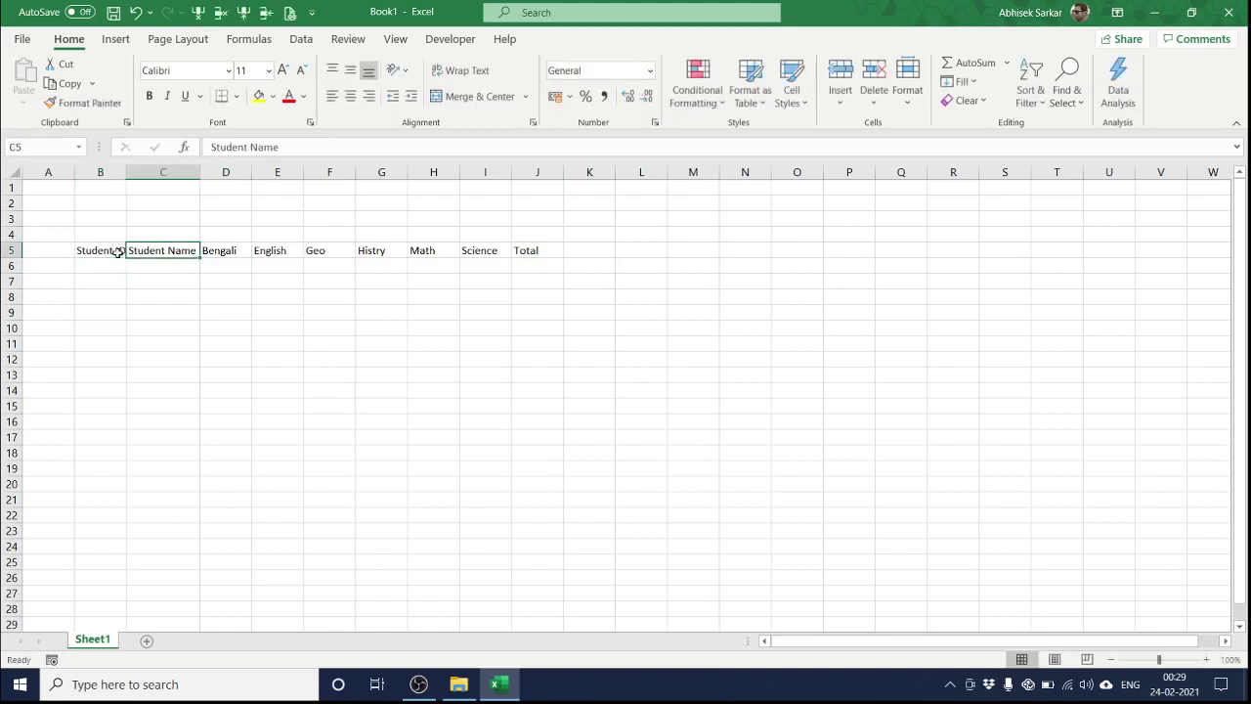
pyautogui.doubleClick(126, 172)
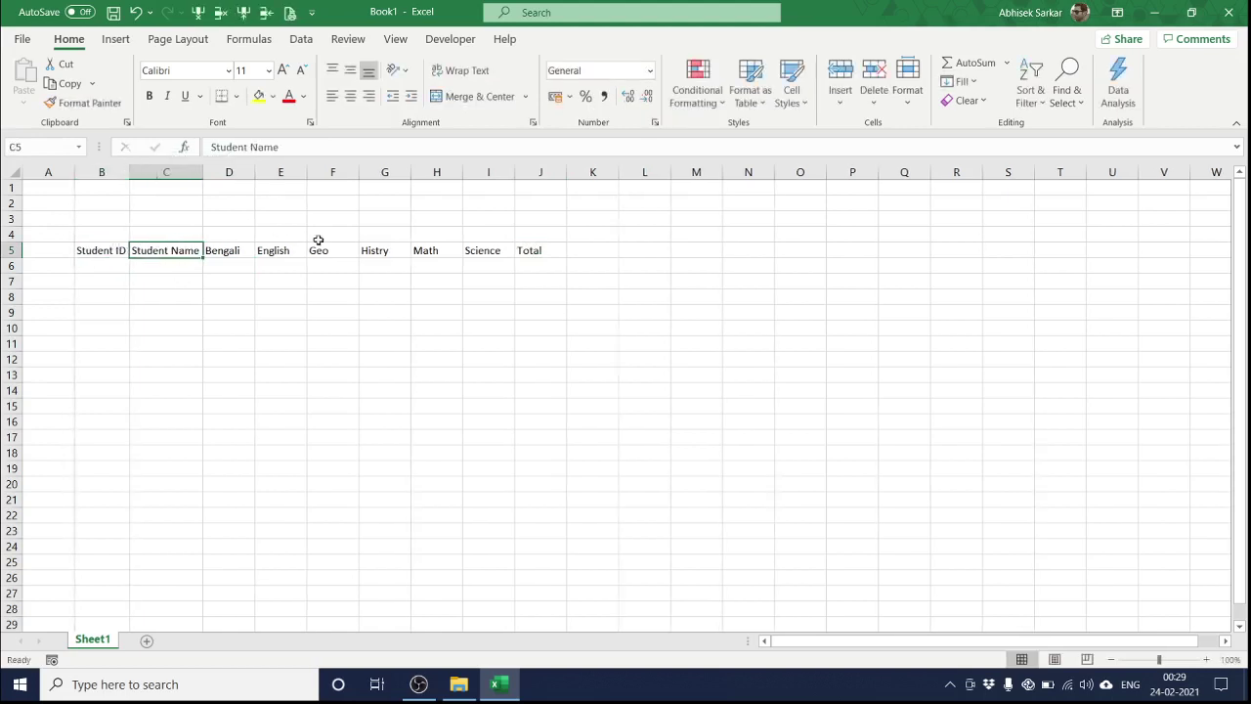
# Enter student IDs 1 to 5 down B6:B10
pyautogui.click(297, 250)
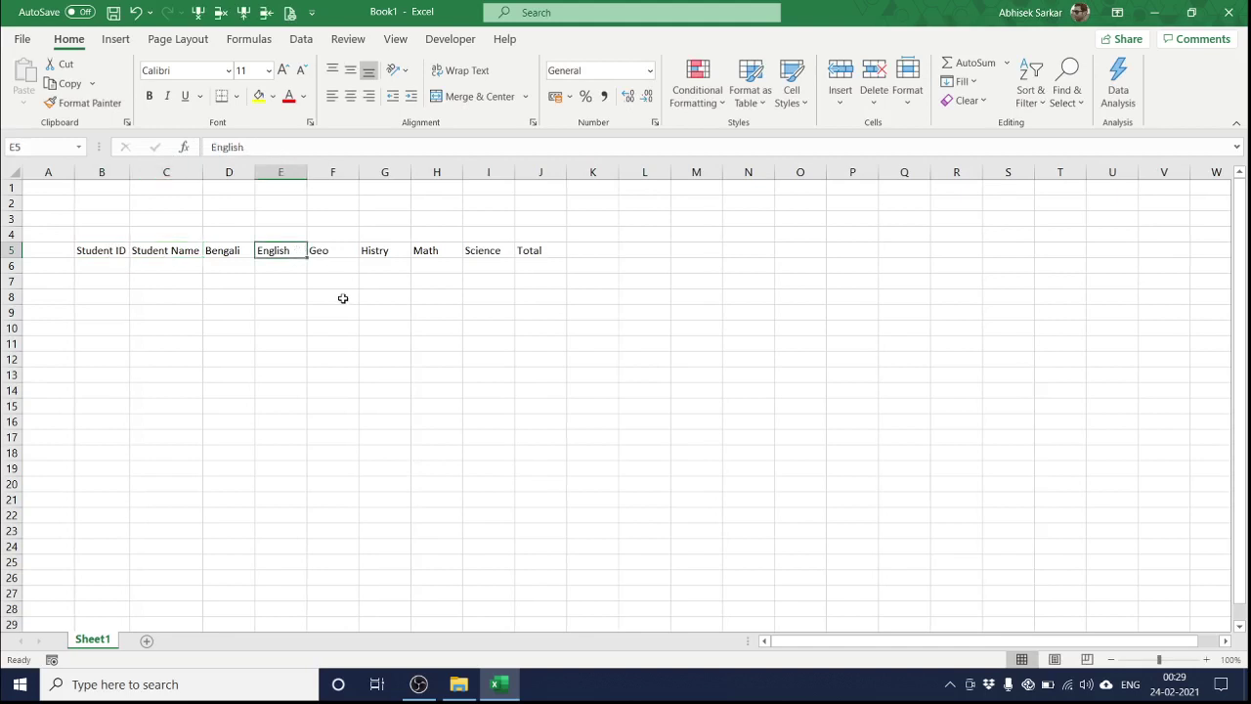
pyautogui.press('Right')
pyautogui.press('Right')
pyautogui.press('Down')
pyautogui.press('Left')
pyautogui.press('Left')
pyautogui.press('Left')
pyautogui.press('Left')
pyautogui.press('Left')
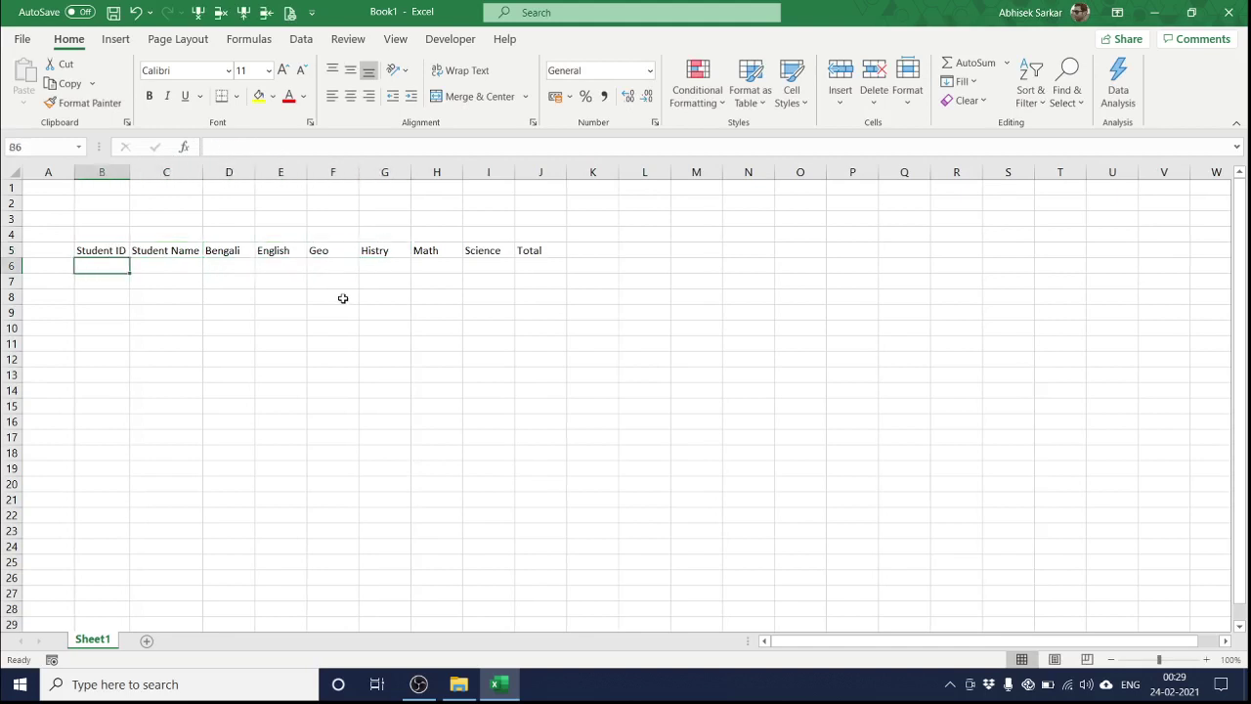
pyautogui.write('1 2 3 4')
pyautogui.press('Return')
pyautogui.write('5')
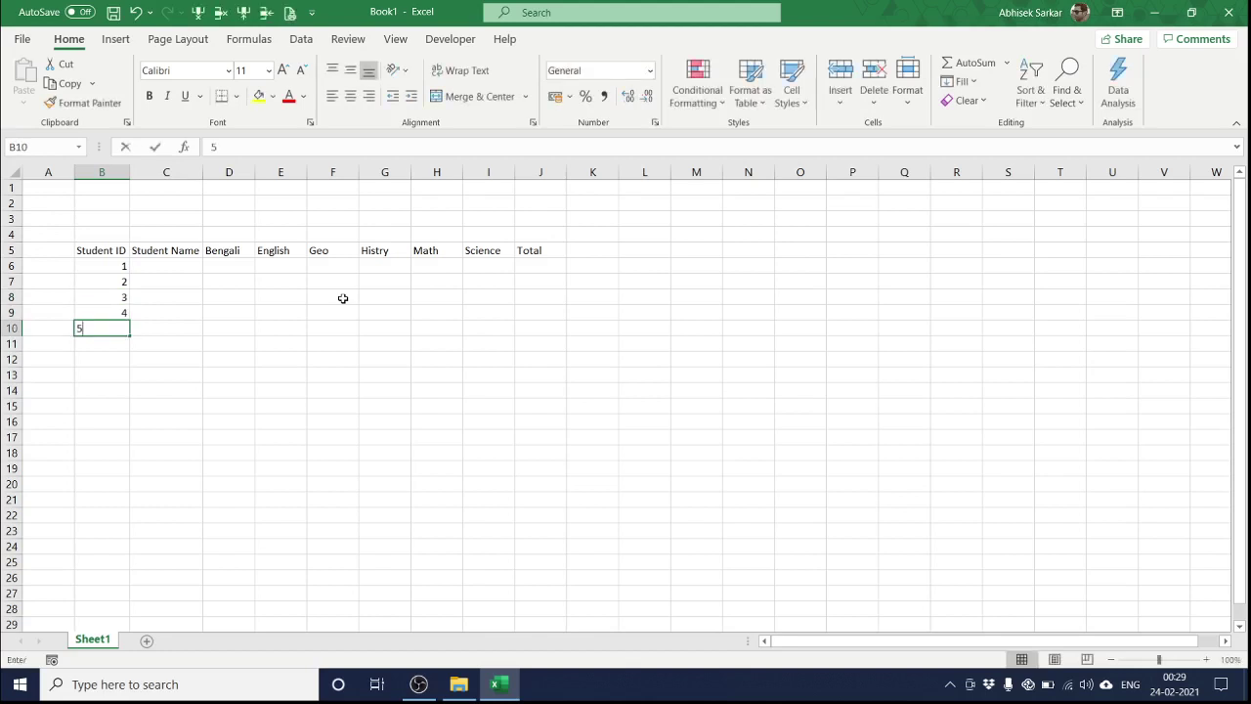
pyautogui.press('Return')
pyautogui.press('Right')
pyautogui.press('Up')
pyautogui.press('Up')
pyautogui.press('Up')
pyautogui.press('Up')
pyautogui.press('Up')
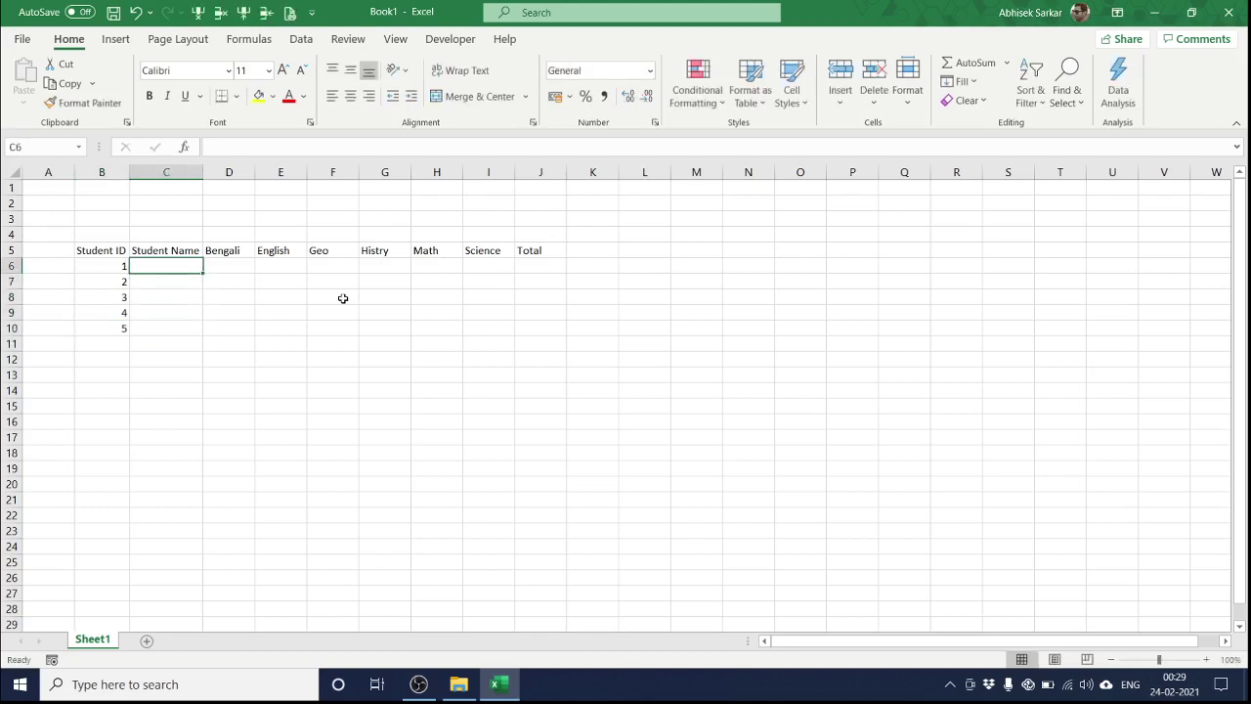
# Enter the first four student names down C6:C9
pyautogui.write('A')
pyautogui.write(' MONDAL')
pyautogui.press('Return')
pyautogui.write('B SA')
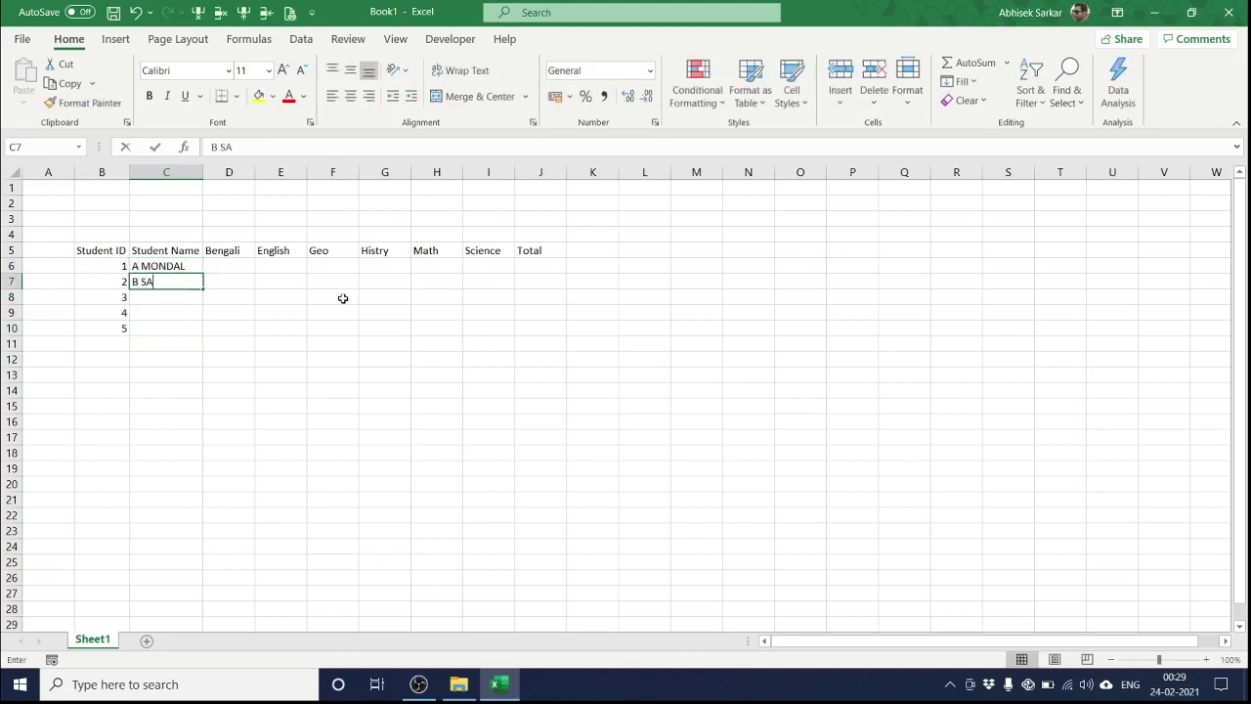
pyautogui.write('HA')
pyautogui.press('Return')
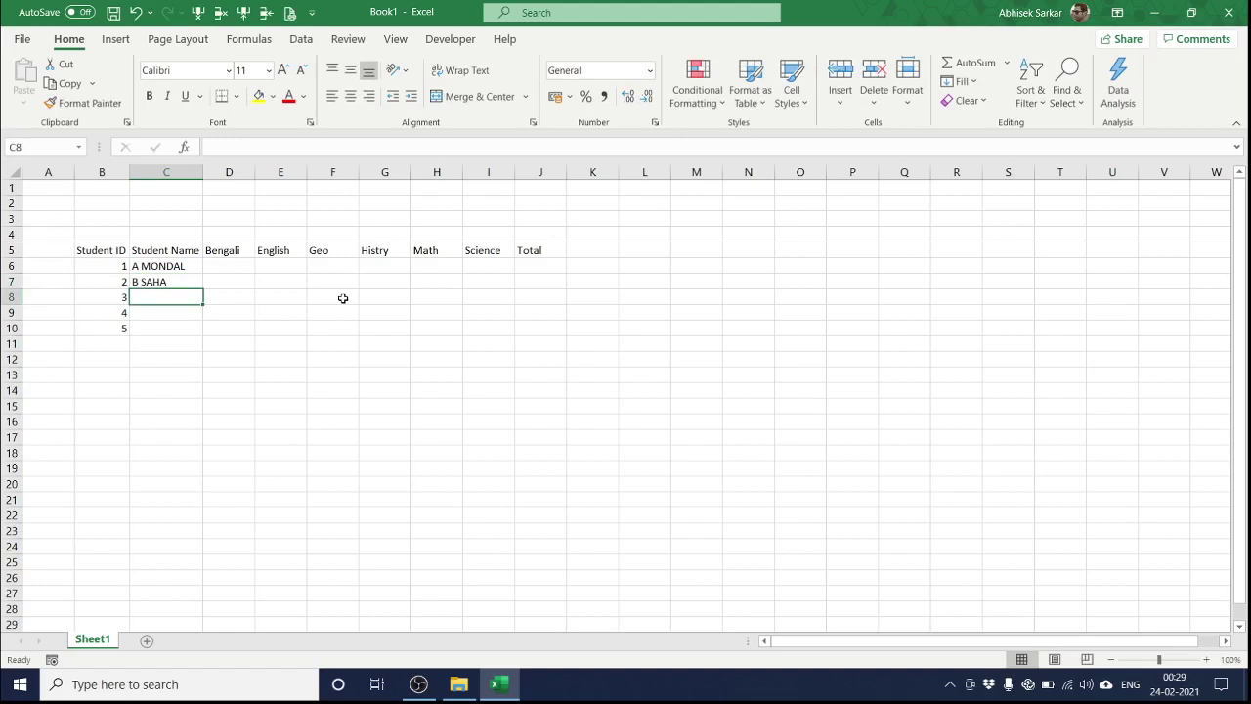
pyautogui.write('SANTUNU ')
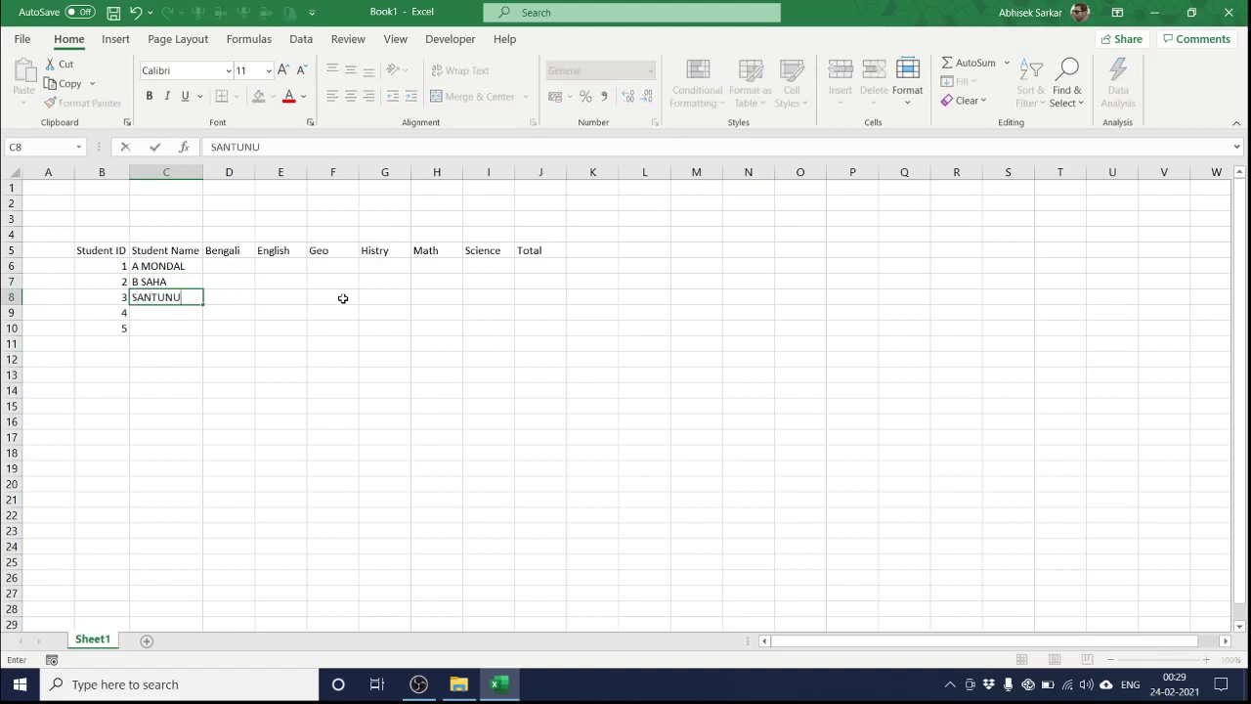
pyautogui.write('KARMA')
pyautogui.write('KAR')
pyautogui.press('Return')
pyautogui.write('DI')
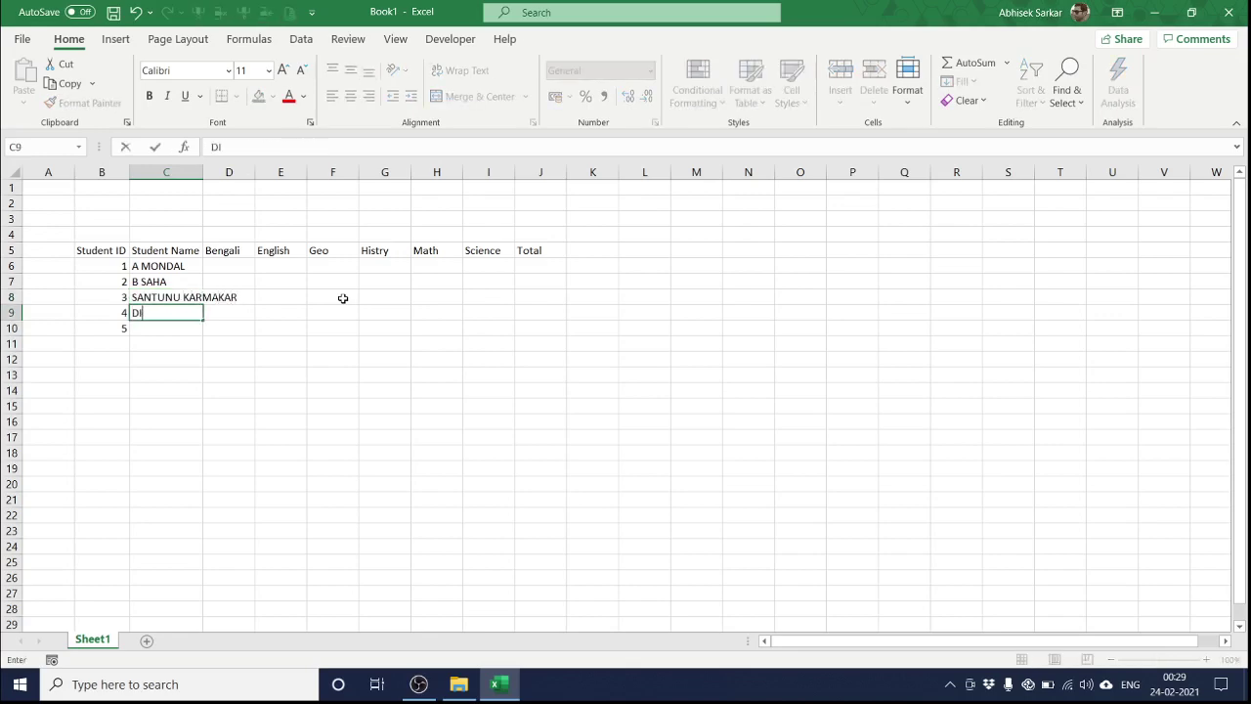
pyautogui.write('NESH SH')
pyautogui.write('OW')
pyautogui.press('Return')
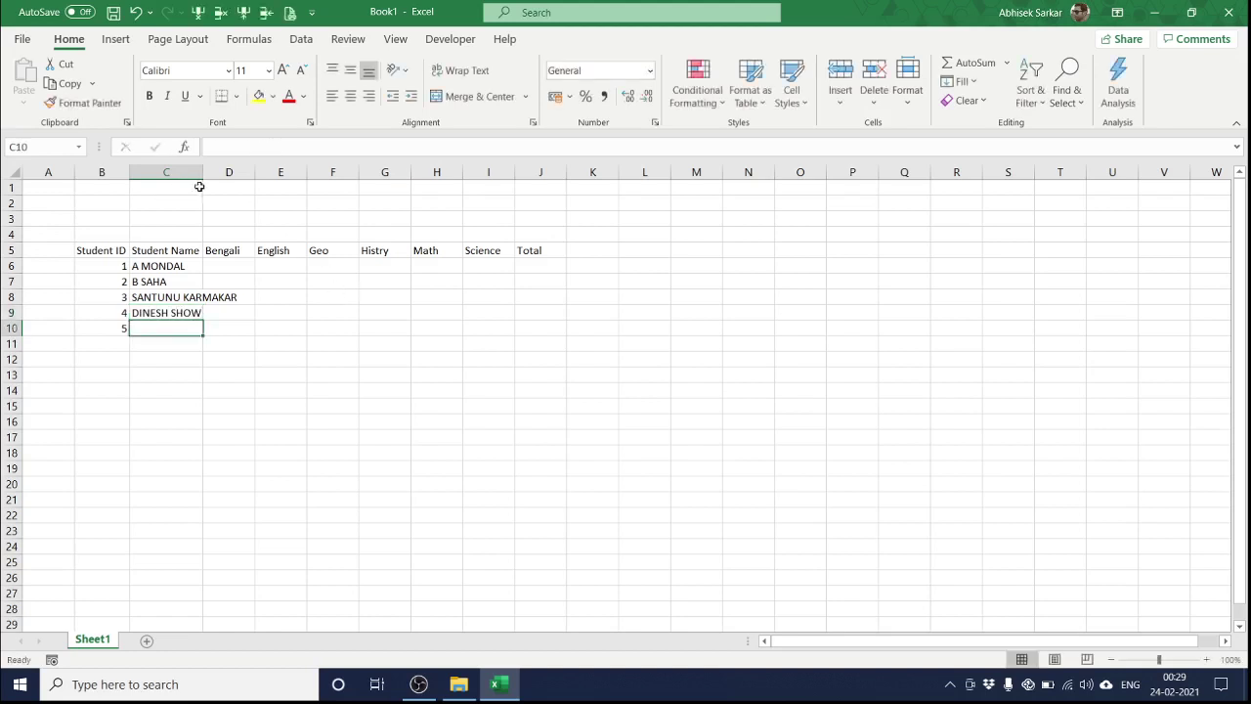
# Autofit column C to the longest name and enter the fifth student's name in C10
pyautogui.doubleClick(202, 176)
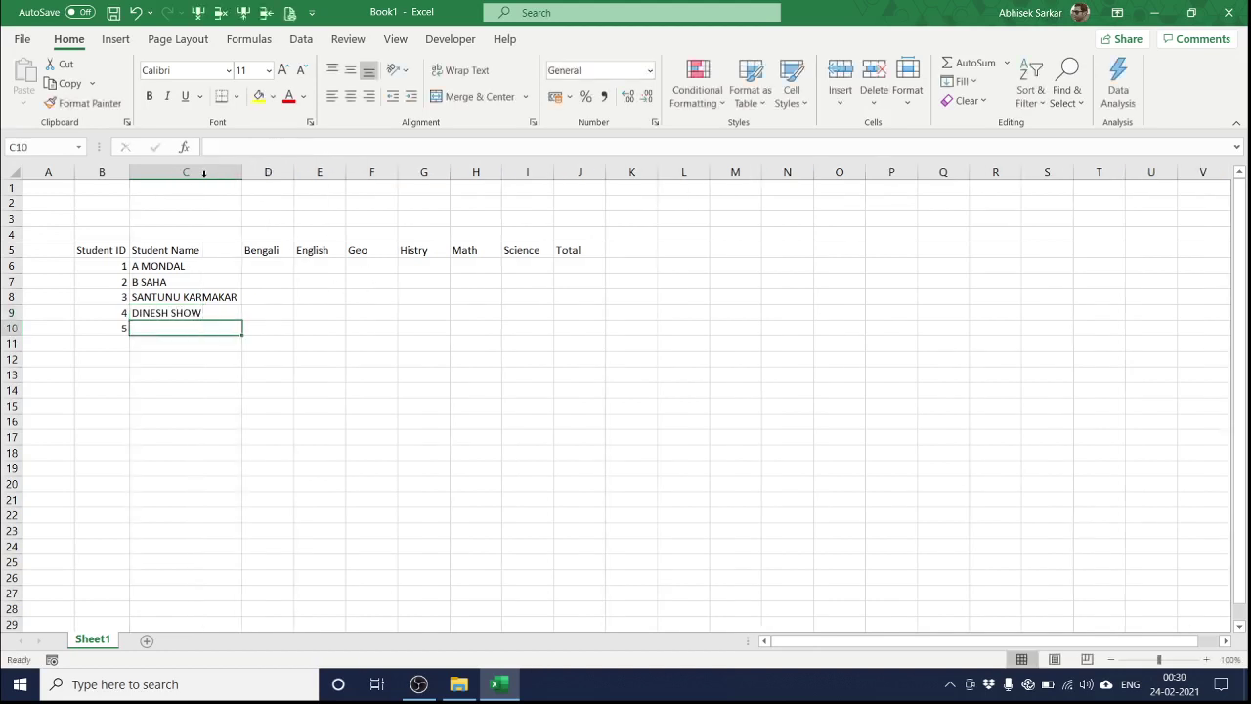
pyautogui.write('NAROT')
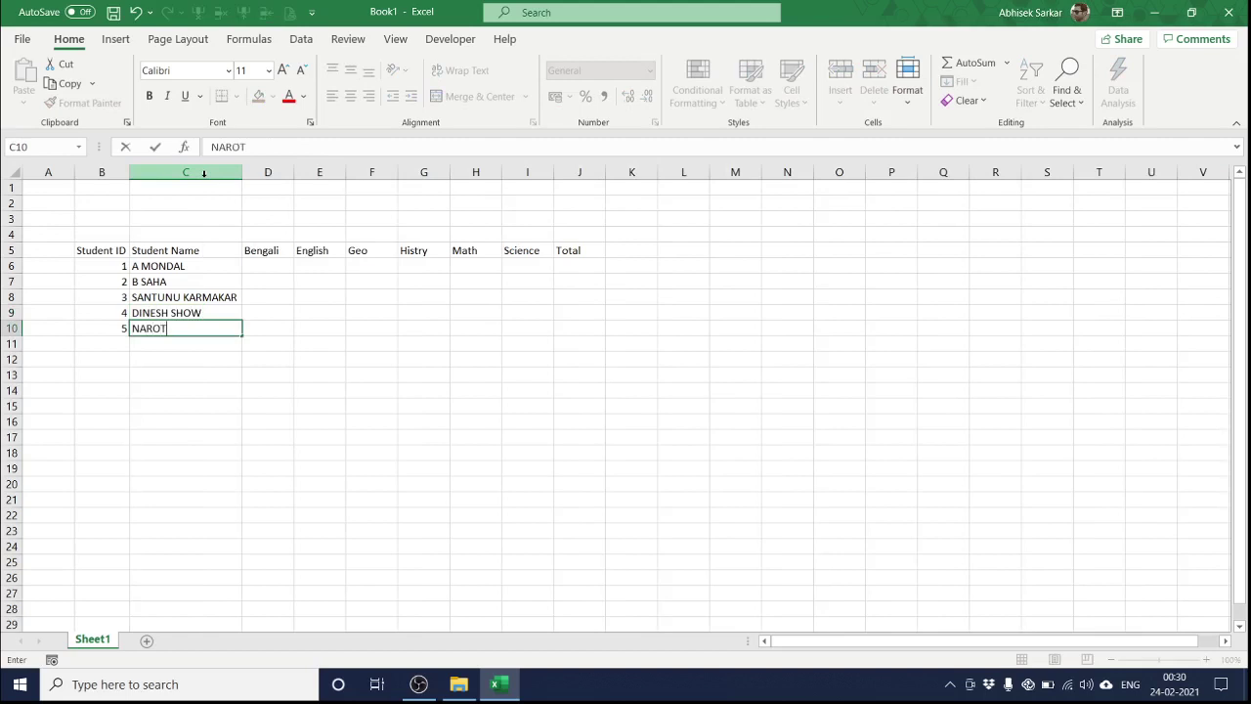
pyautogui.write('TAM SAHA')
pyautogui.press('Tab')
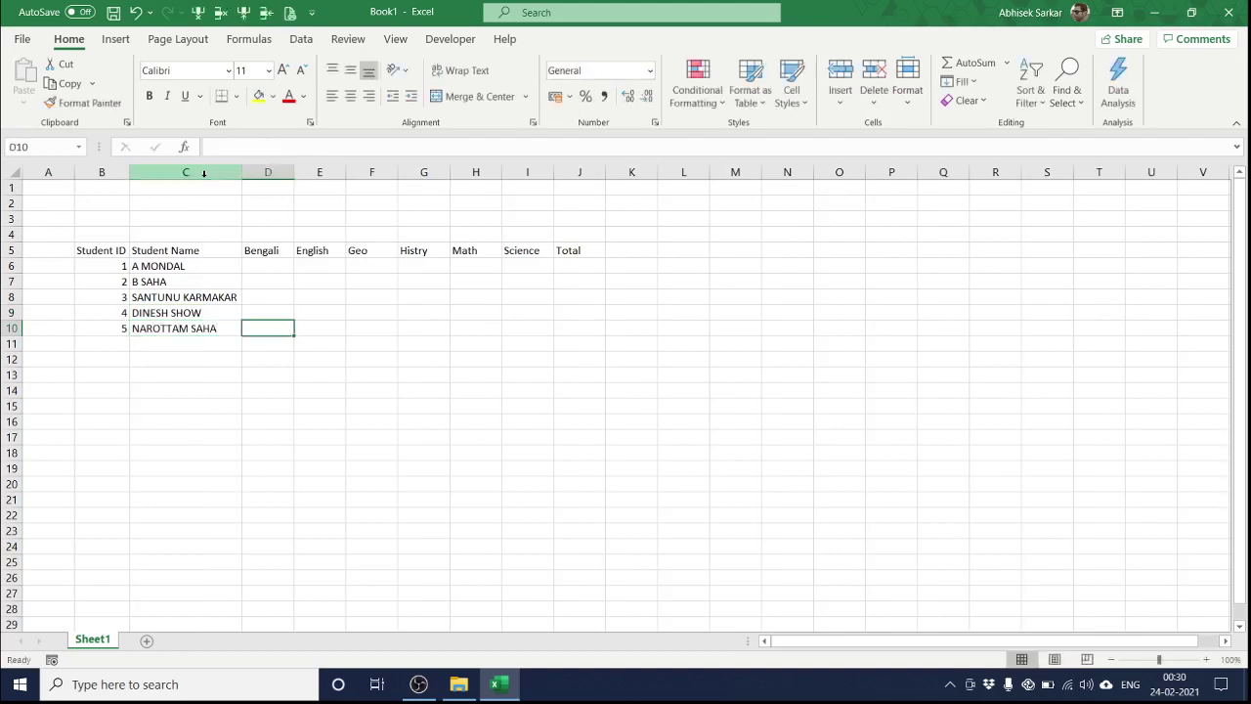
pyautogui.press('Up')
pyautogui.press('Up')
pyautogui.press('Up')
pyautogui.press('Up')
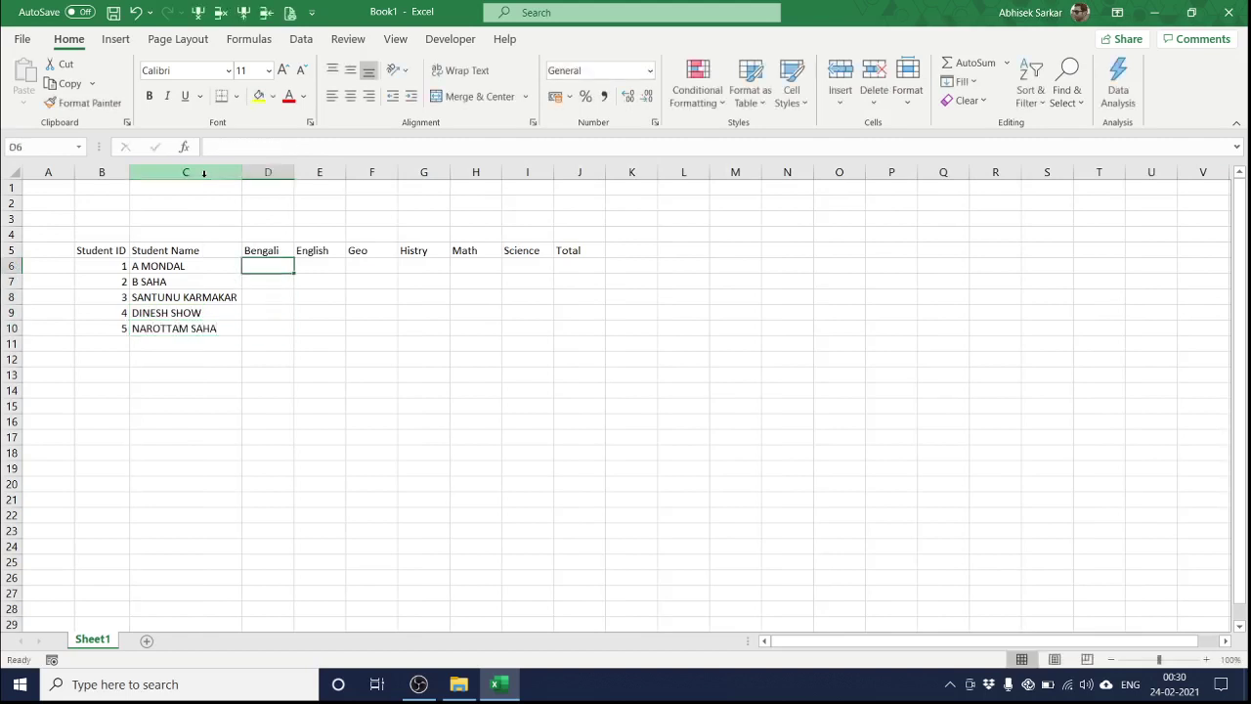
pyautogui.press('Left')
pyautogui.press('Left')
pyautogui.press('Down')
pyautogui.press('Down')
pyautogui.press('Down')
pyautogui.press('Down')
pyautogui.press('Right')
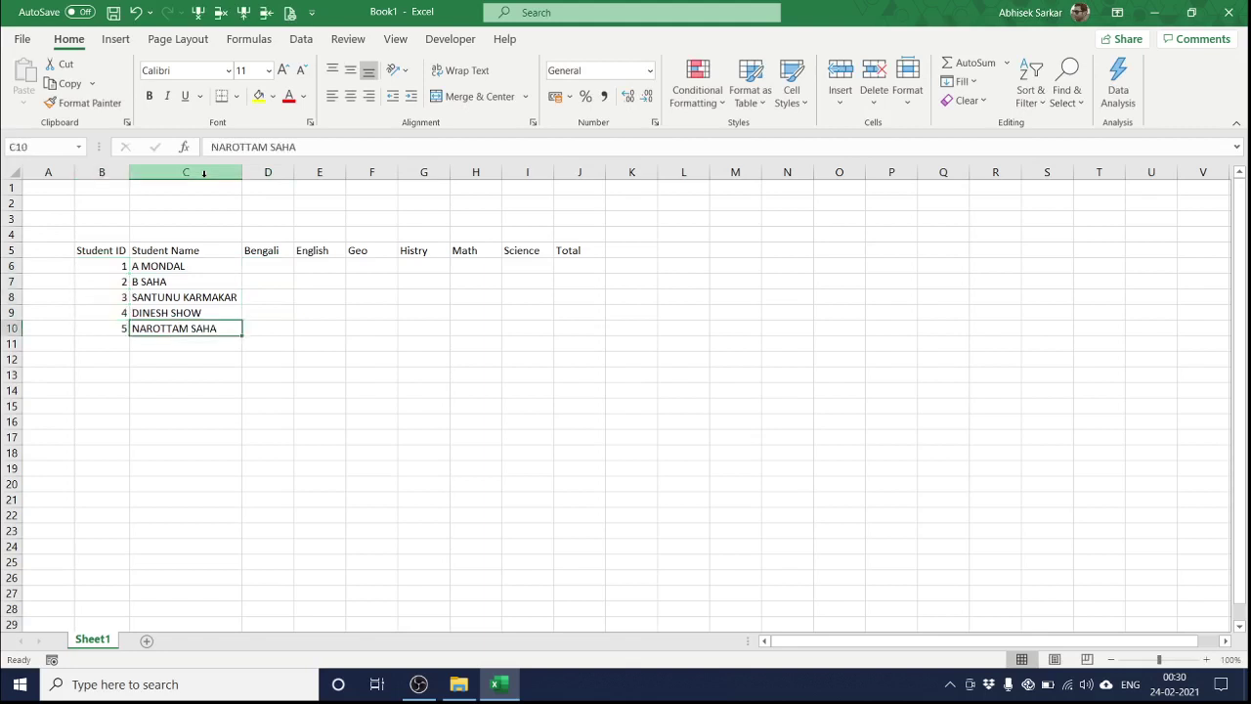
pyautogui.press('Up')
pyautogui.press('Up')
pyautogui.press('Up')
pyautogui.press('Up')
pyautogui.press('Up')
pyautogui.press('Right')
pyautogui.press('Down')
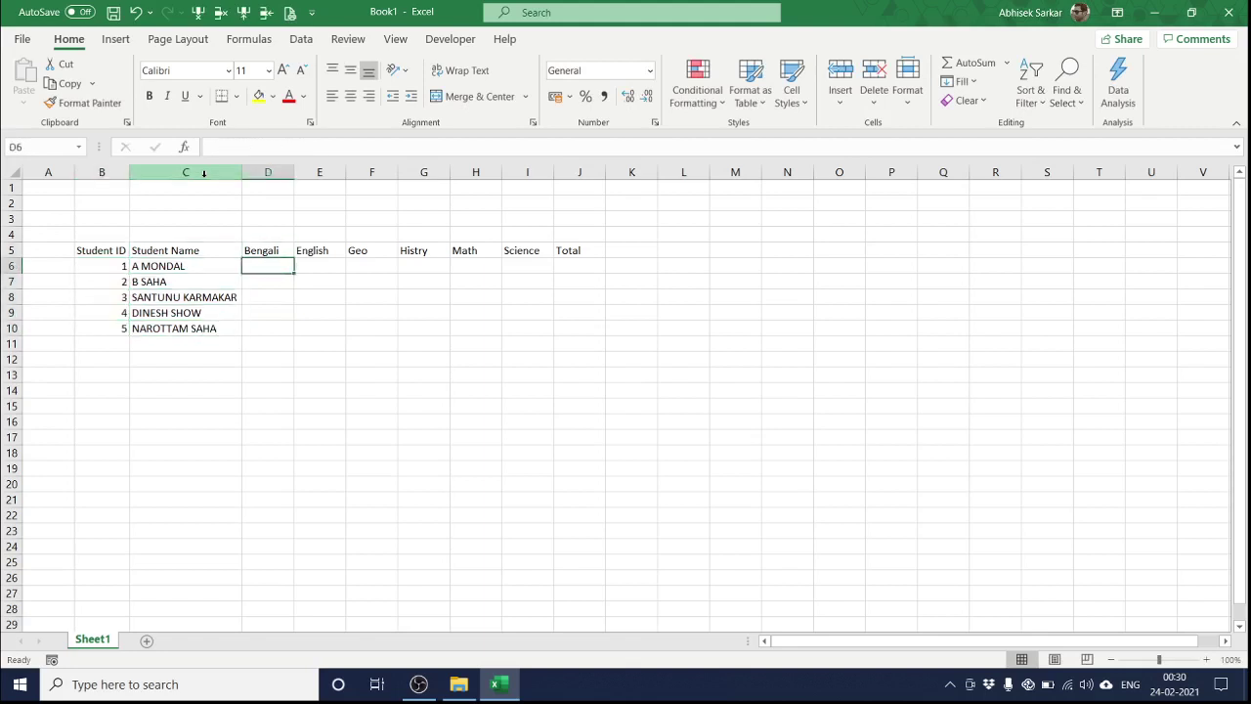
pyautogui.press('Left')
pyautogui.press('Right')
# Enter the first student's marks in row 6: 50, 60, 5, 80, 75, 60
pyautogui.write('50')
pyautogui.press('Right')
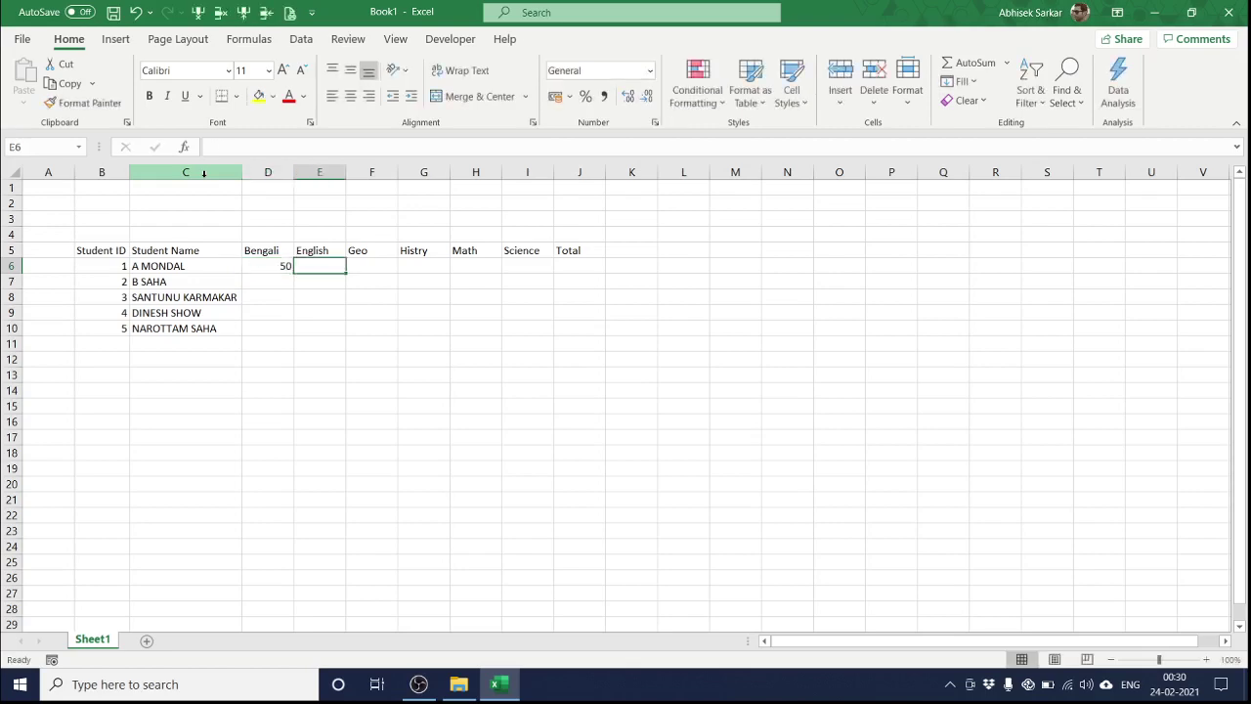
pyautogui.write('60')
pyautogui.press('Right')
pyautogui.write('5')
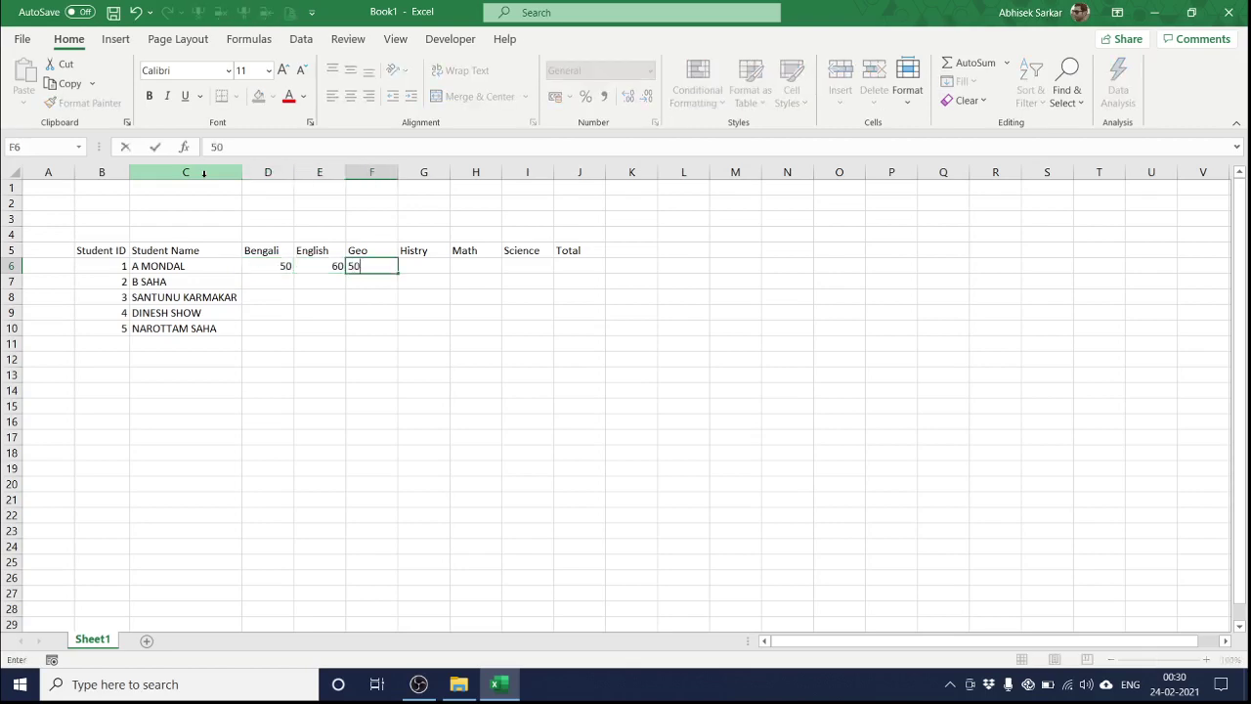
pyautogui.press('Right')
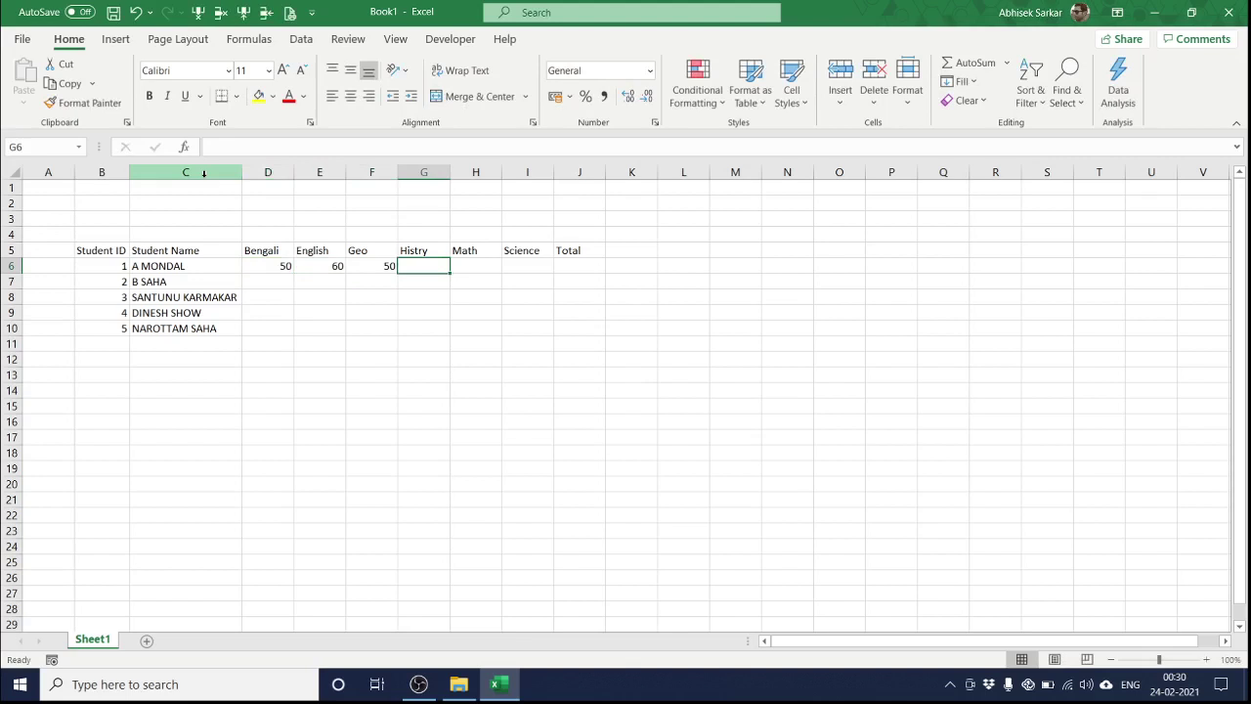
pyautogui.write('80')
pyautogui.press('Right')
pyautogui.write('7')
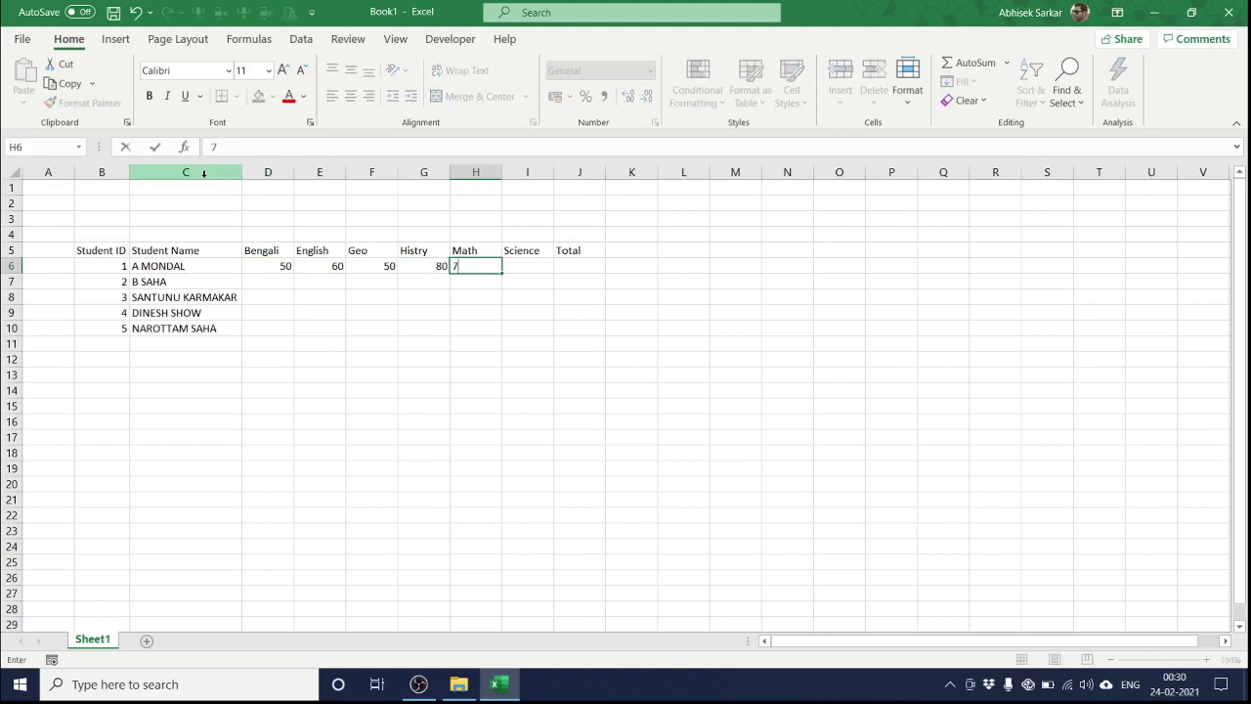
pyautogui.write('5')
pyautogui.press('Right')
pyautogui.write('60')
pyautogui.press('Return')
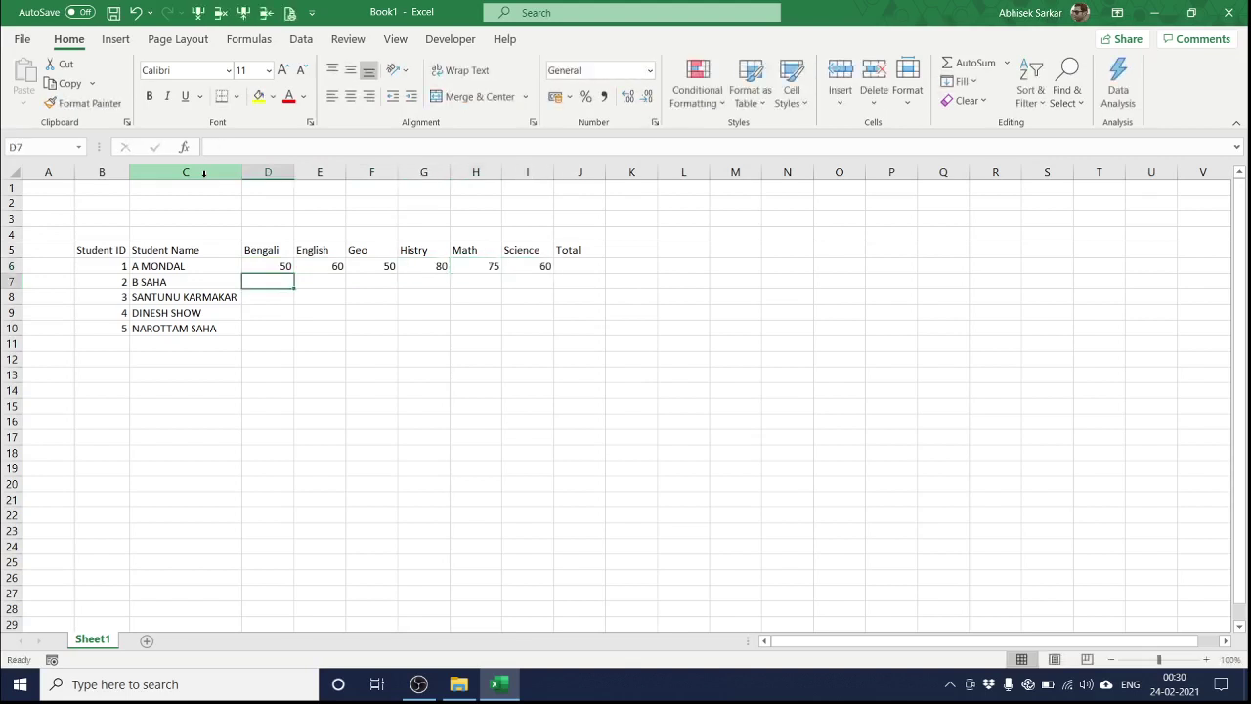
# Enter the second student's marks in row 7: 40, 80, 60, 40, 50
pyautogui.write('40')
pyautogui.press('Right')
pyautogui.write('8')
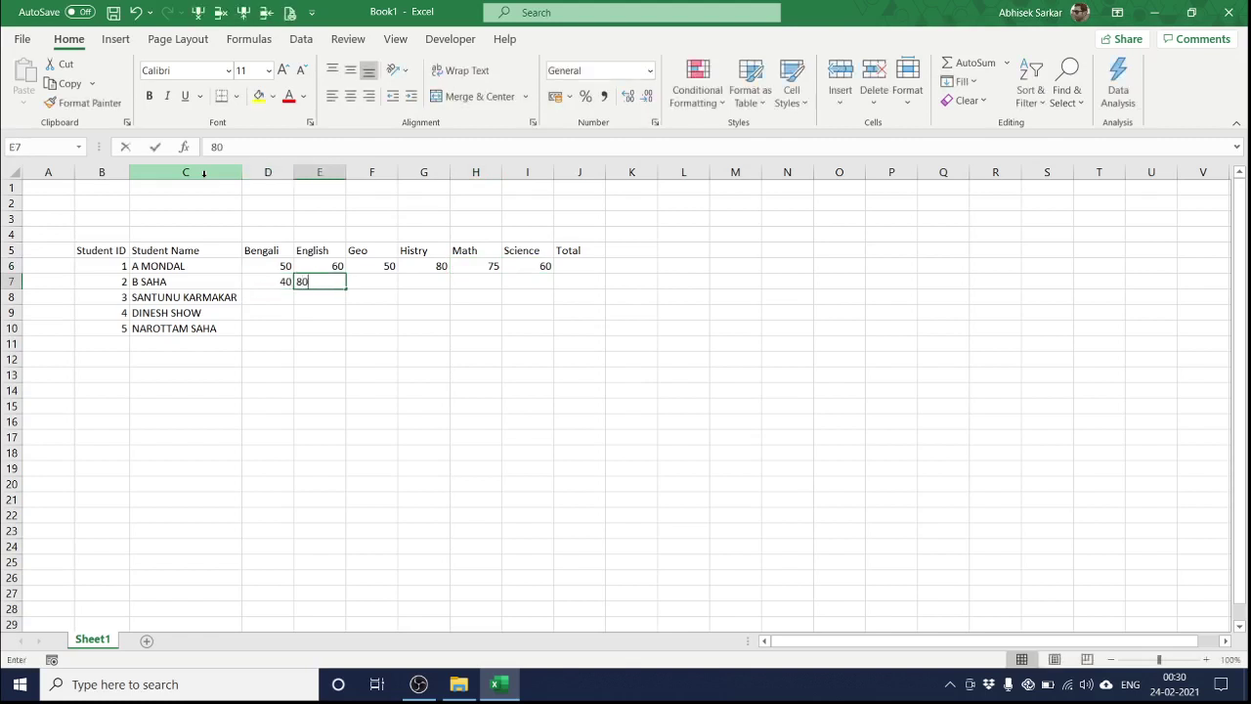
pyautogui.write('0')
pyautogui.press('Right')
pyautogui.write('60')
pyautogui.press('Right')
pyautogui.write('40')
pyautogui.press('Right')
pyautogui.write('50')
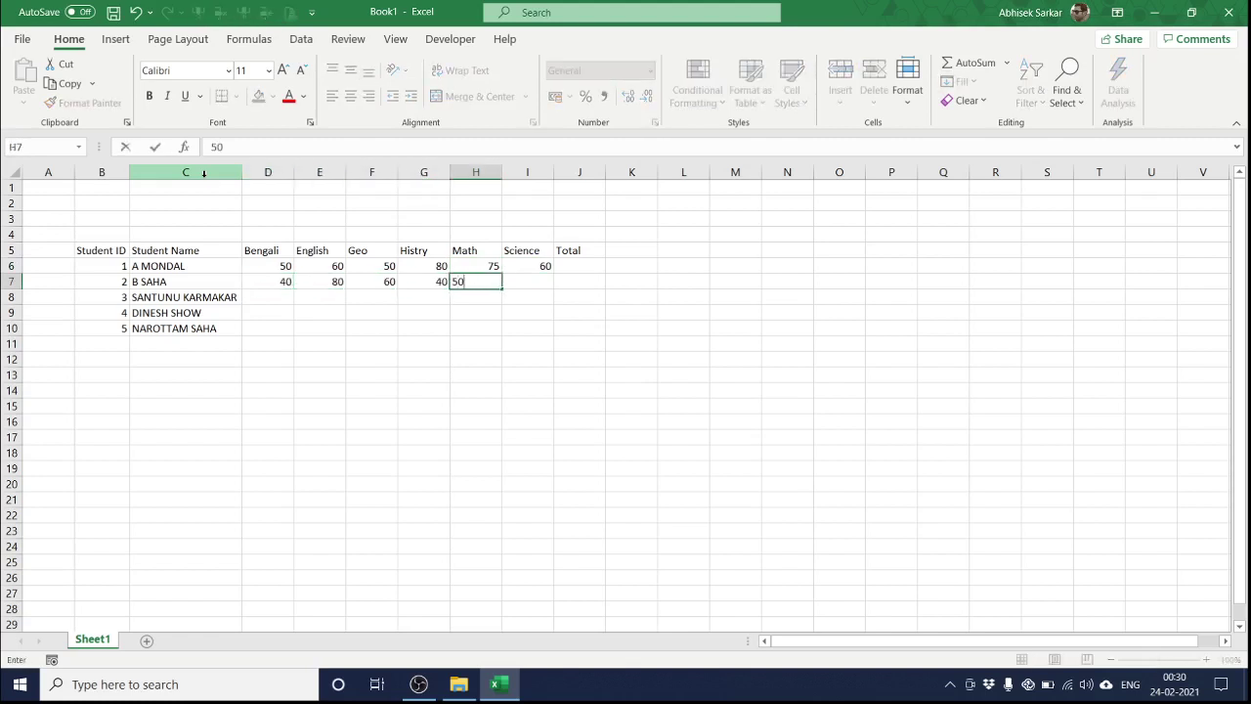
pyautogui.press('Right')
pyautogui.write('80')
pyautogui.press('Return')
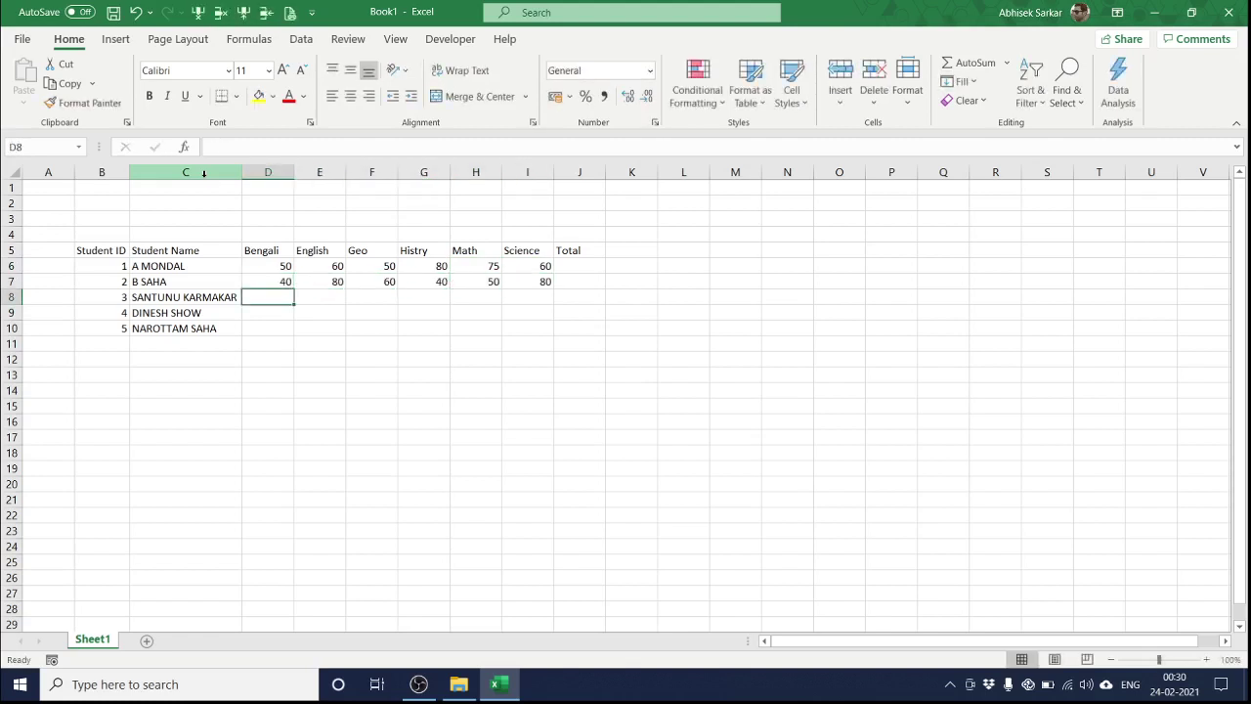
# Enter the third student's marks in row 8: 40, 20, 30, 50, 40, 80
pyautogui.write('40')
pyautogui.press('Right')
pyautogui.write('20')
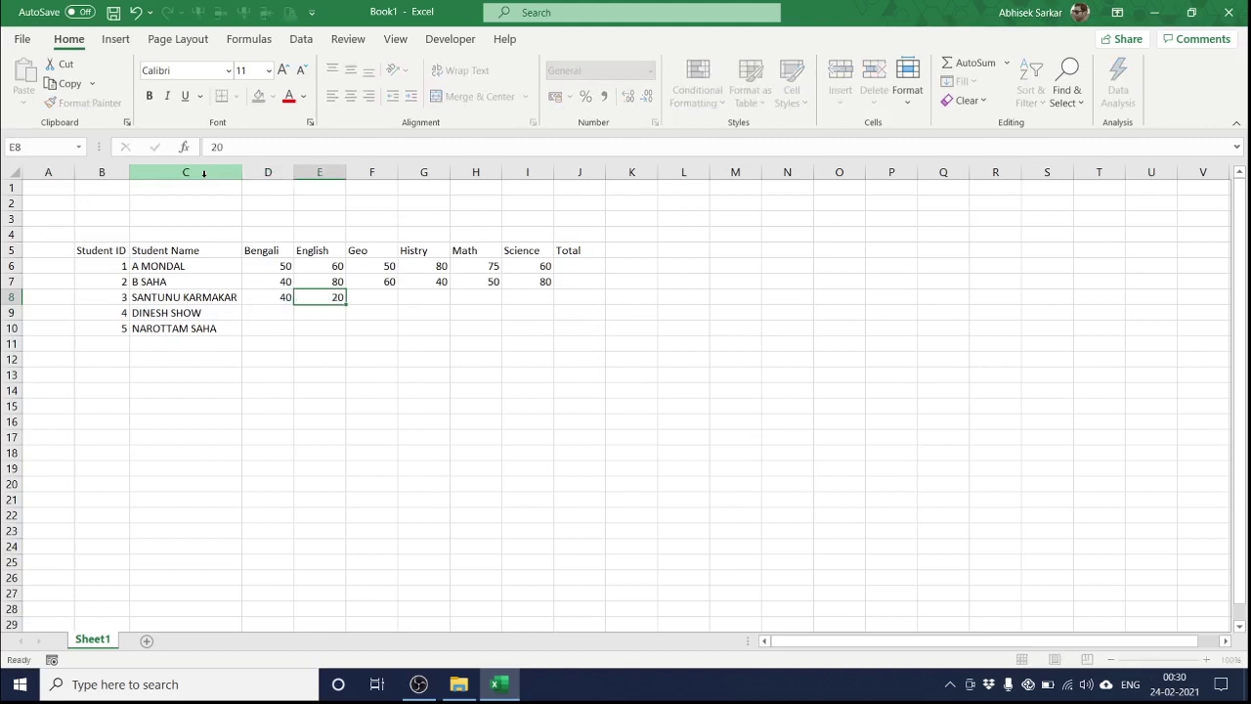
pyautogui.press('Right')
pyautogui.write('30')
pyautogui.press('Right')
pyautogui.write('50')
pyautogui.press('Right')
pyautogui.write('40')
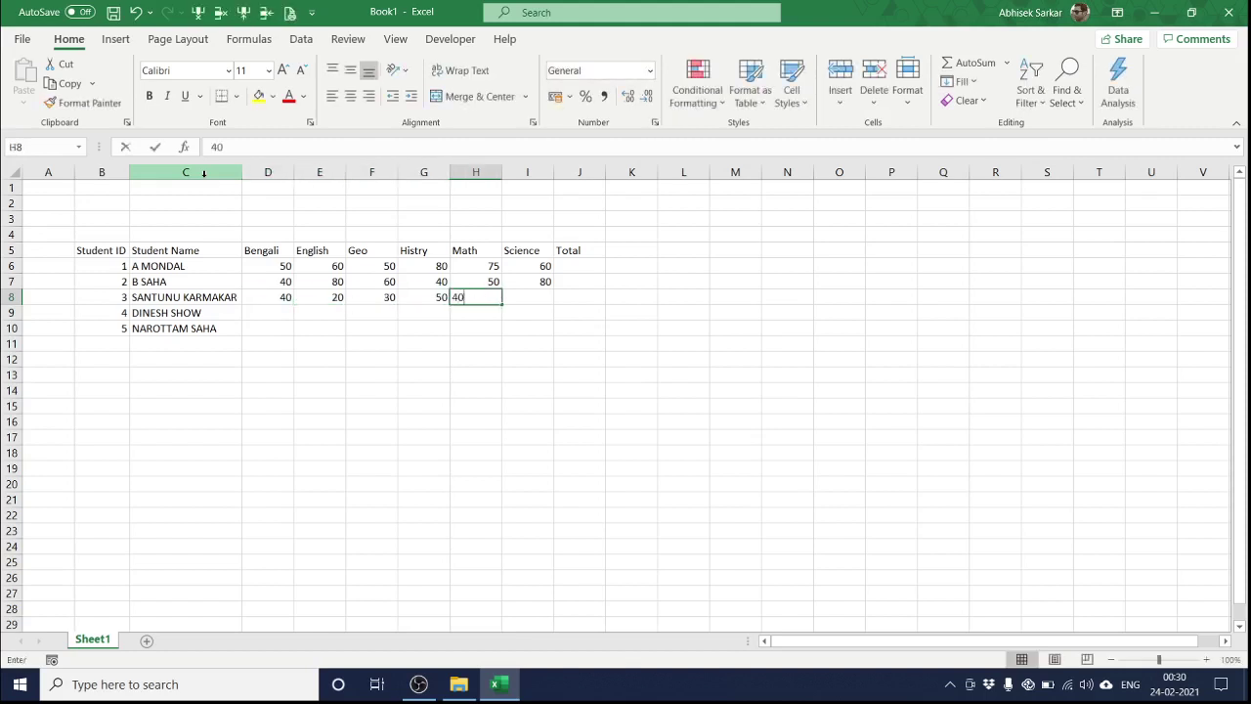
pyautogui.press('Right')
pyautogui.write('80')
pyautogui.press('Return')
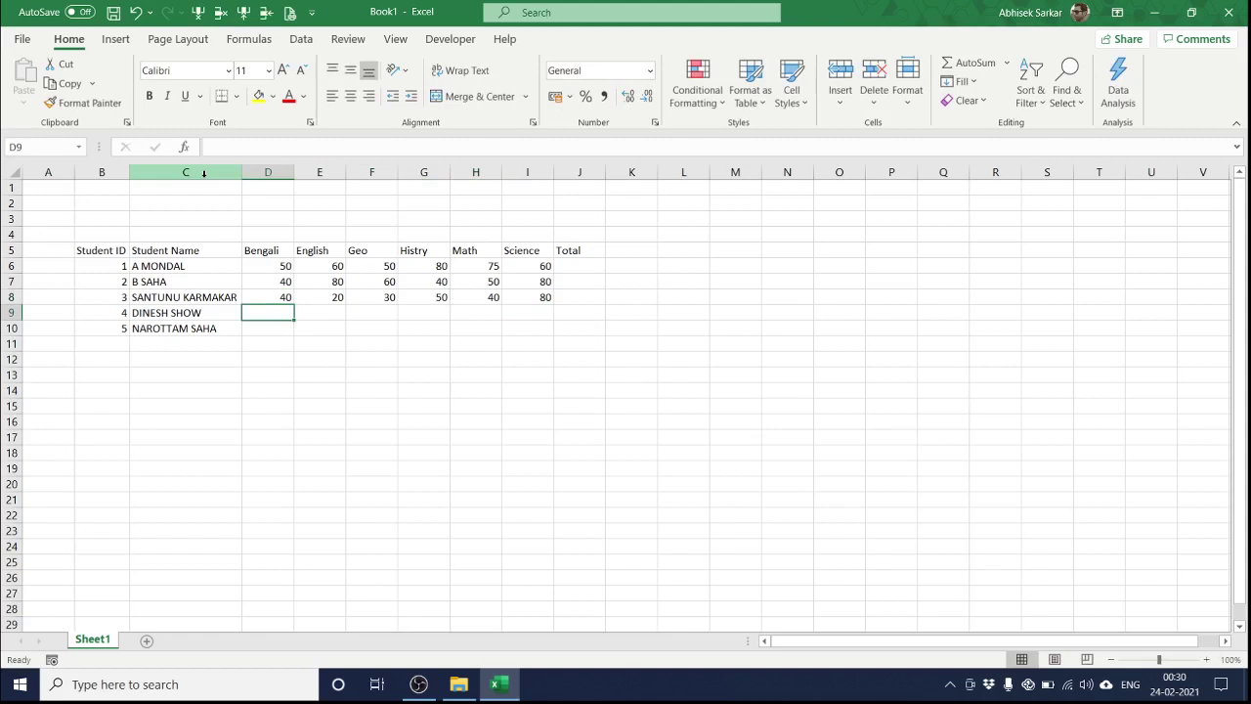
# Enter the fourth student's marks in row 9: 80, 60, 40, 70, 80, 50
pyautogui.write('80')
pyautogui.press('Right')
pyautogui.write('60')
pyautogui.press('Right')
pyautogui.write('4')
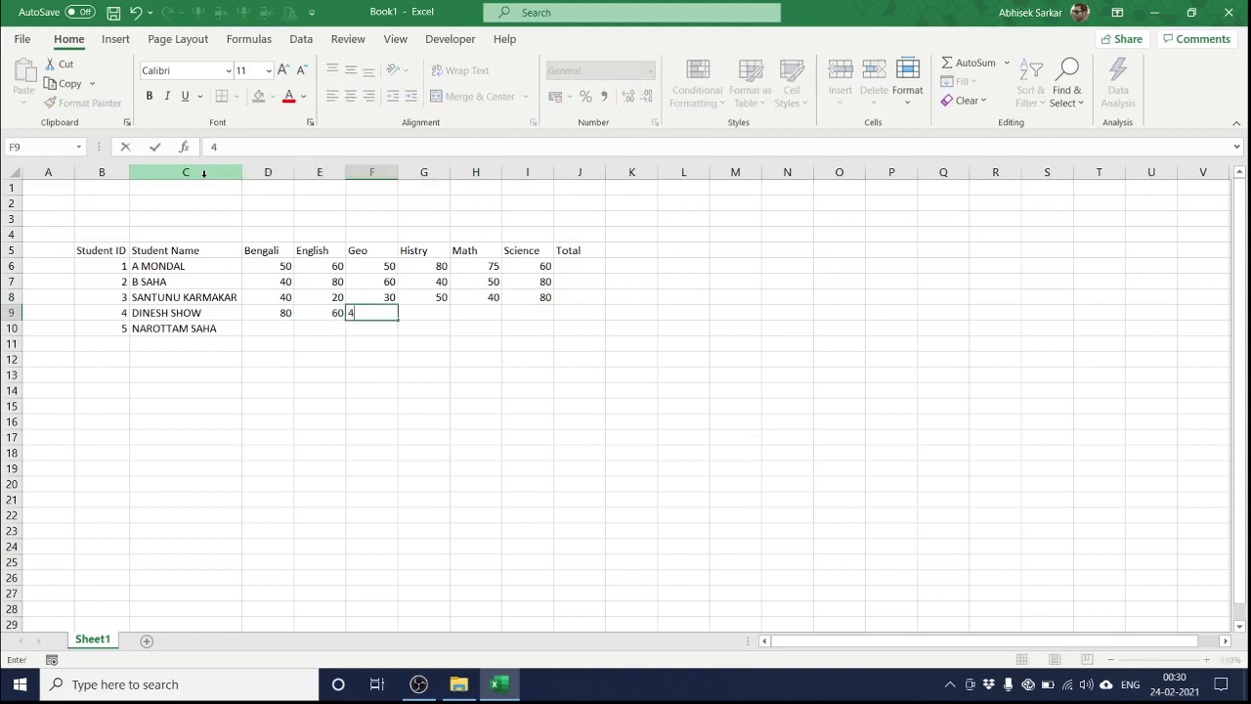
pyautogui.write('0')
pyautogui.press('Right')
pyautogui.write('70')
pyautogui.press('Right')
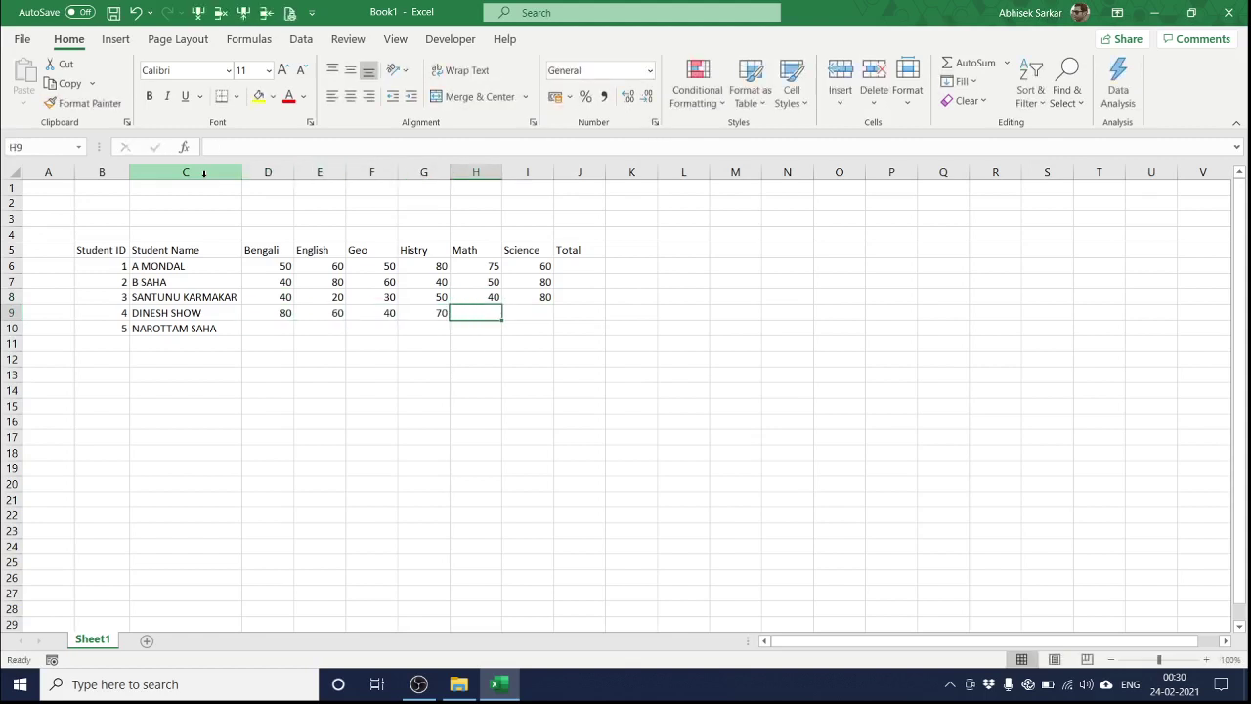
pyautogui.write('80')
pyautogui.press('Right')
pyautogui.write('50')
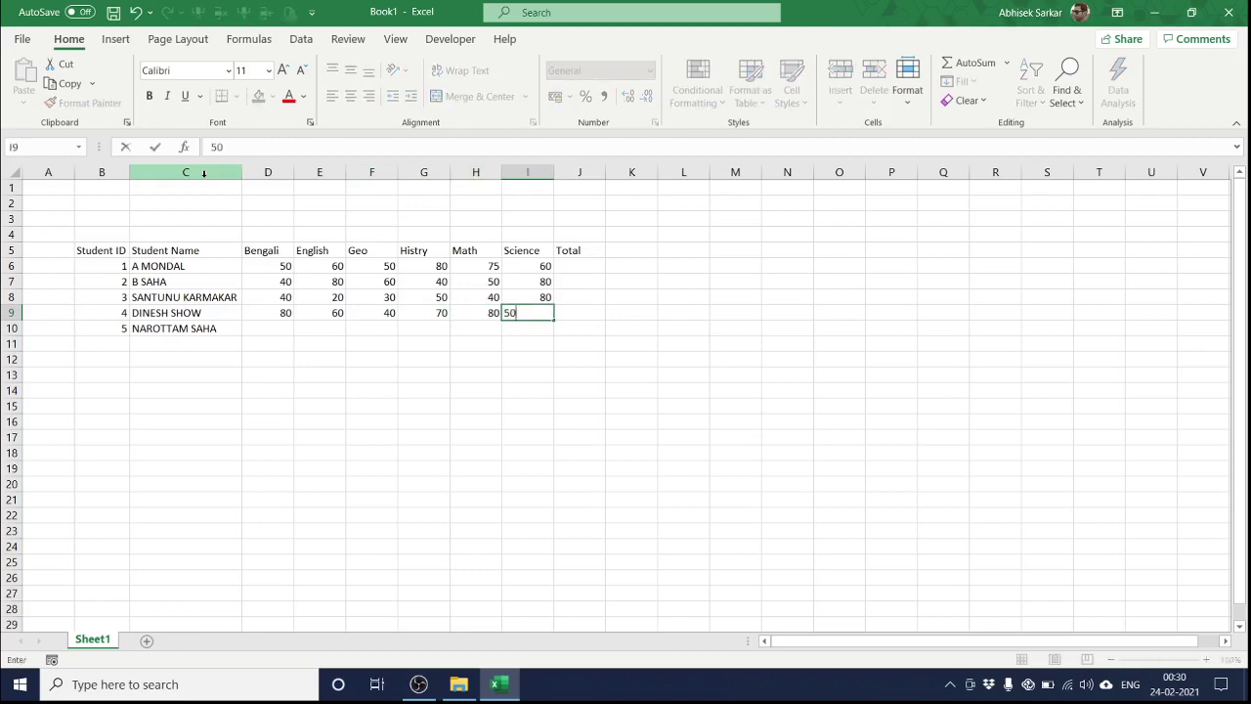
pyautogui.press('Return')
# Enter the fifth student's marks in row 10 (40, 50, 60, 40, 50, 50), then return to row 6
pyautogui.write('40')
pyautogui.press('Right')
pyautogui.write('50')
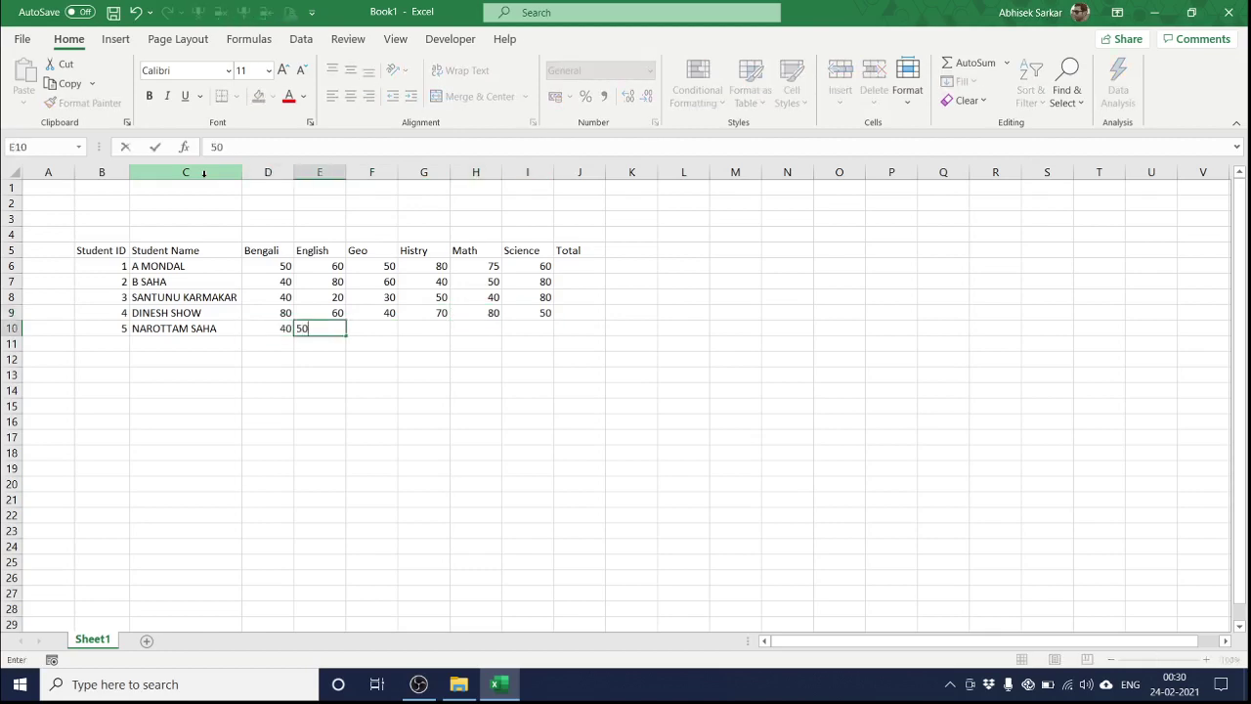
pyautogui.press('Right')
pyautogui.write('60')
pyautogui.press('Right')
pyautogui.write('40')
pyautogui.press('Right')
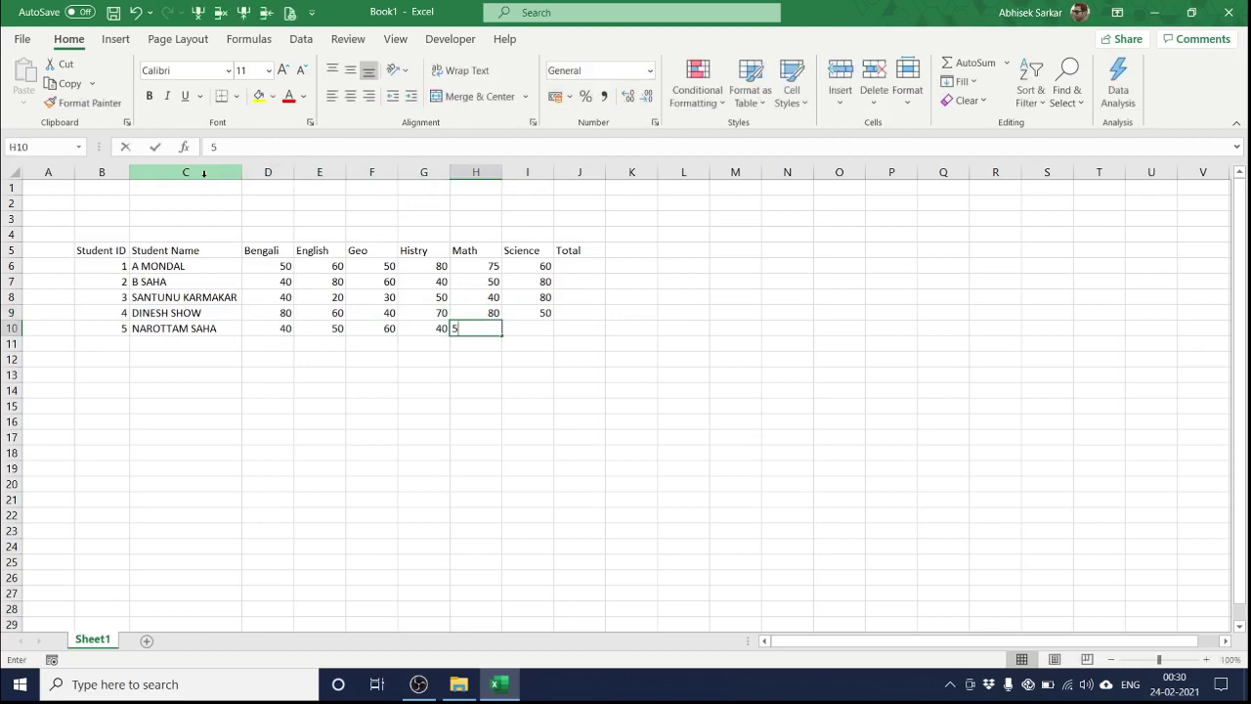
pyautogui.write('50')
pyautogui.press('Right')
pyautogui.write('50')
pyautogui.press('Right')
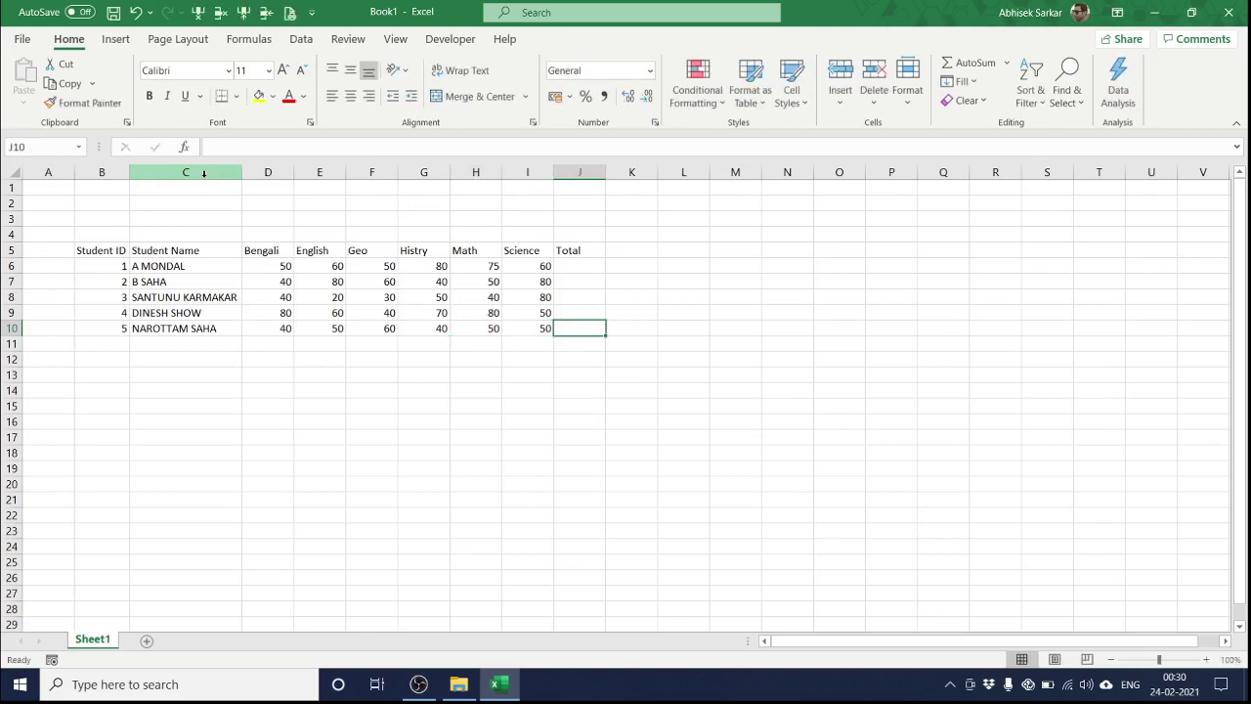
pyautogui.press('Up')
pyautogui.press('Up')
pyautogui.press('Up')
pyautogui.press('Left')
pyautogui.press('Left')
pyautogui.press('Up')
pyautogui.hotkey('ctrl', 'Left')
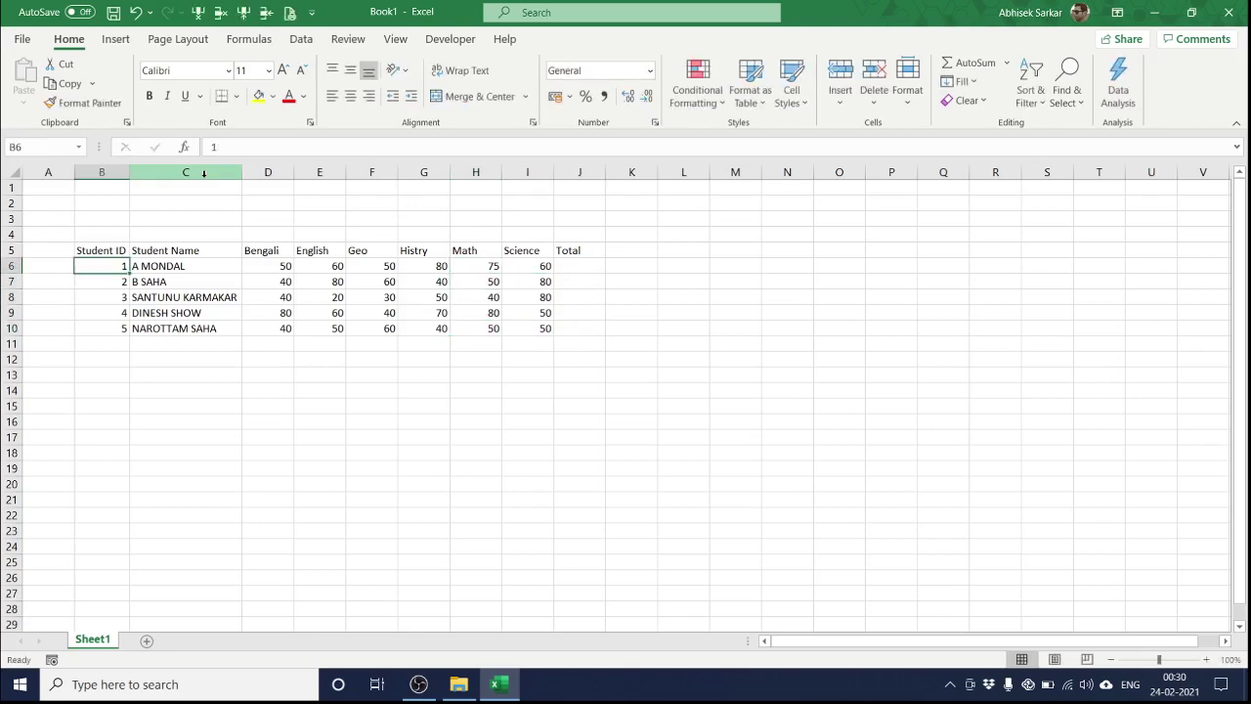
pyautogui.press('Right')
pyautogui.press('Right')
pyautogui.press('Right')
pyautogui.press('Right')
pyautogui.press('Right')
pyautogui.press('Right')
pyautogui.press('Right')
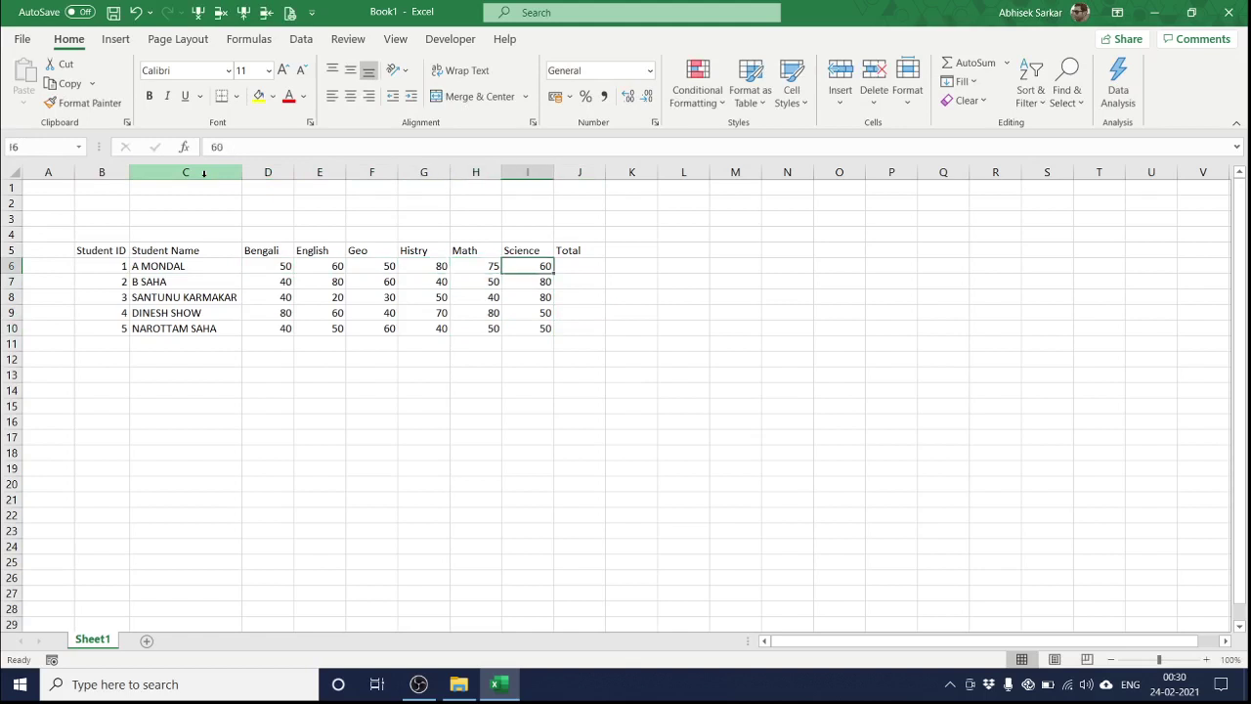
pyautogui.press('Right')
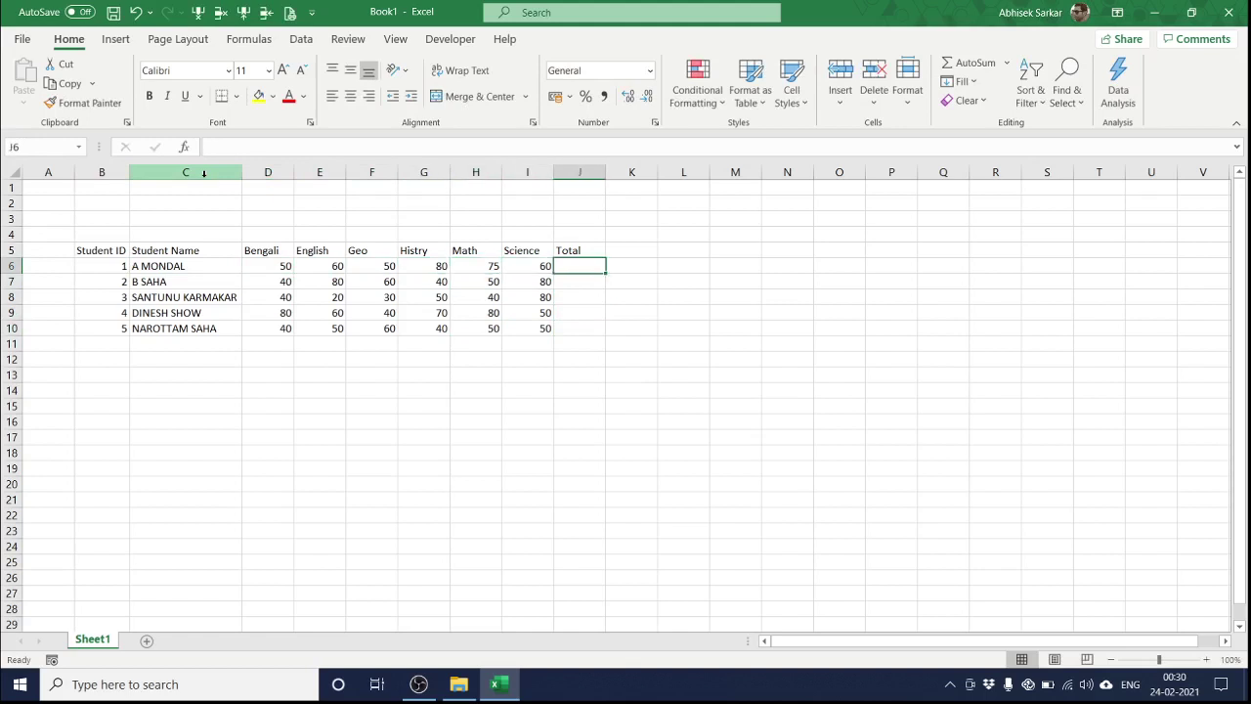
# AutoSum row 6's marks so J6 holds =SUM(D6:I6), showing 375
pyautogui.click(589, 251)
pyautogui.click(580, 266)
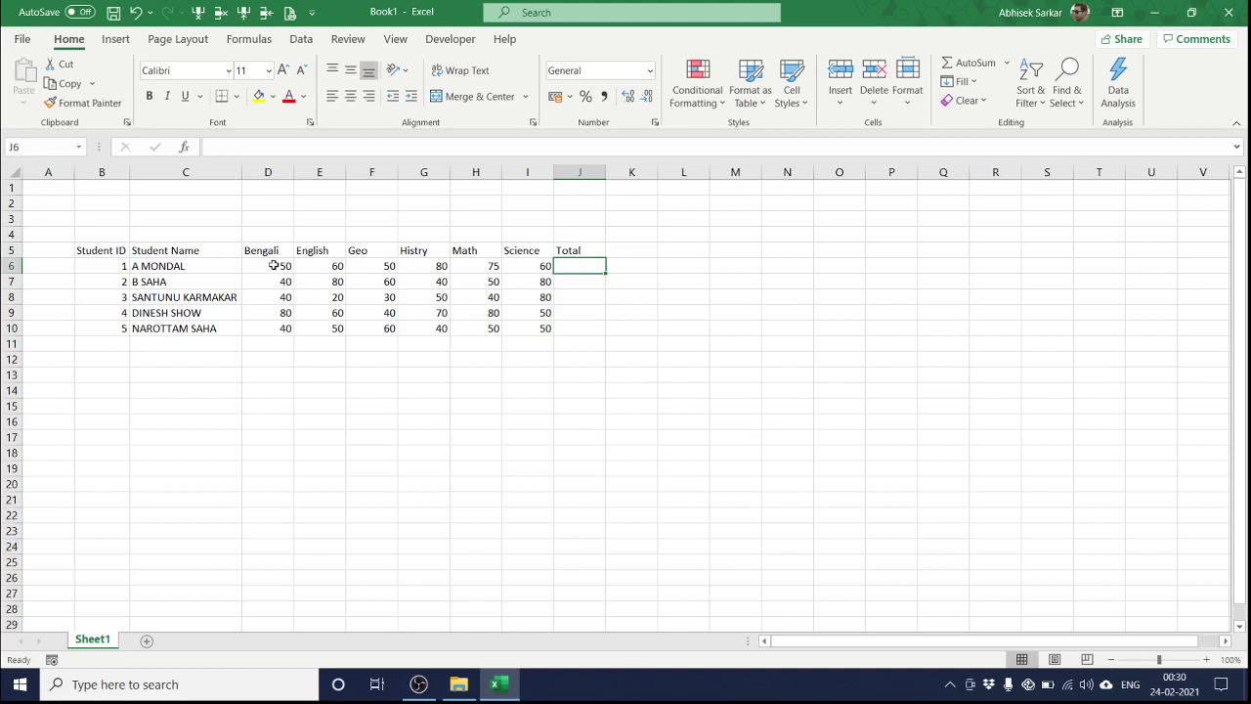
pyautogui.moveTo(274, 266); pyautogui.dragTo(567, 266)
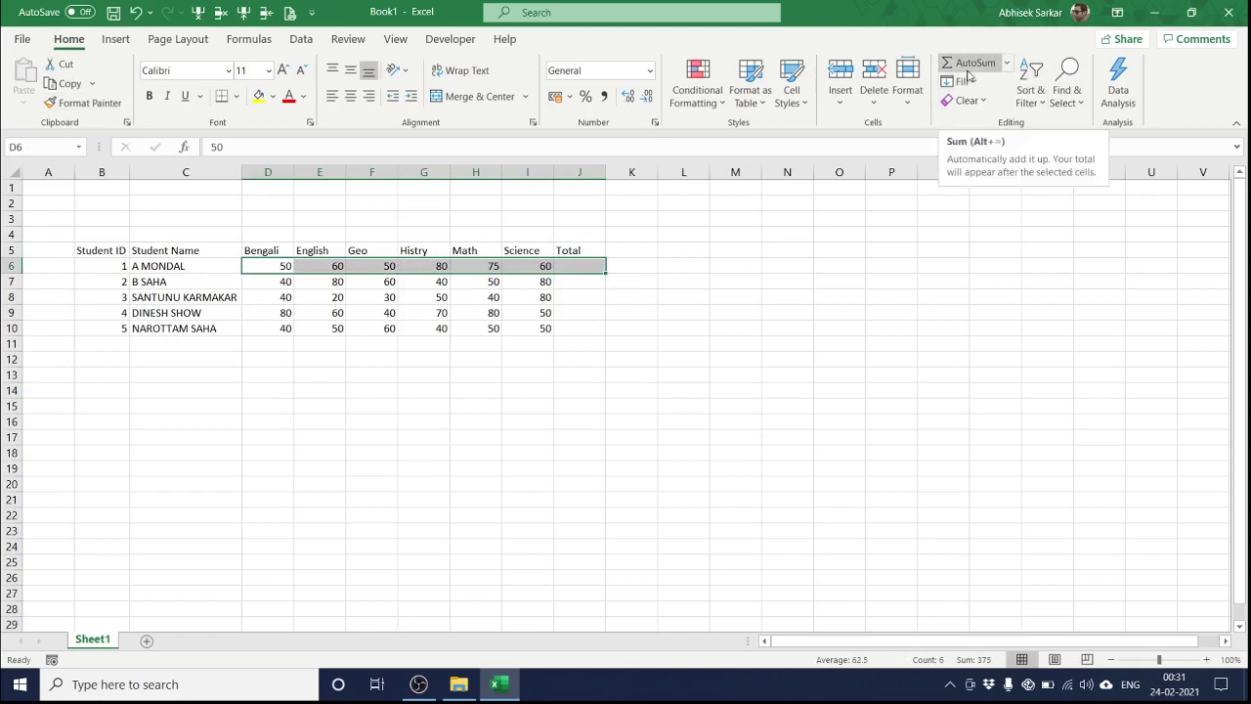
pyautogui.click(967, 69)
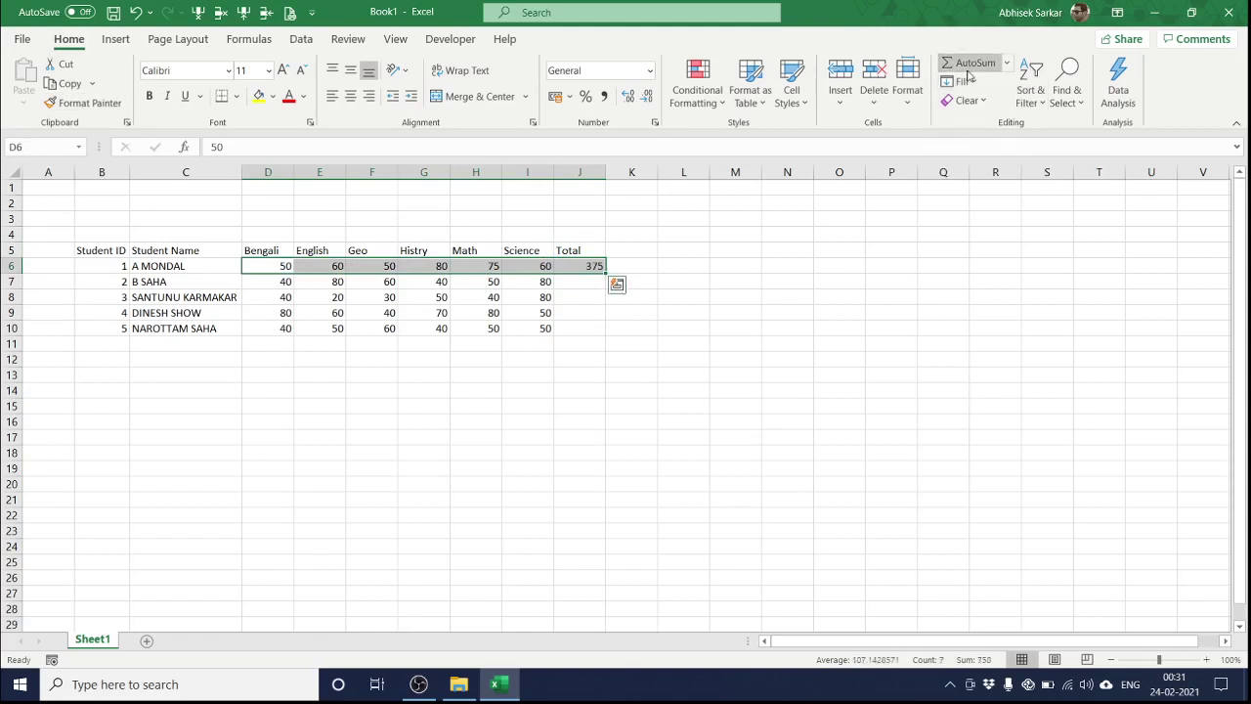
pyautogui.click(589, 265)
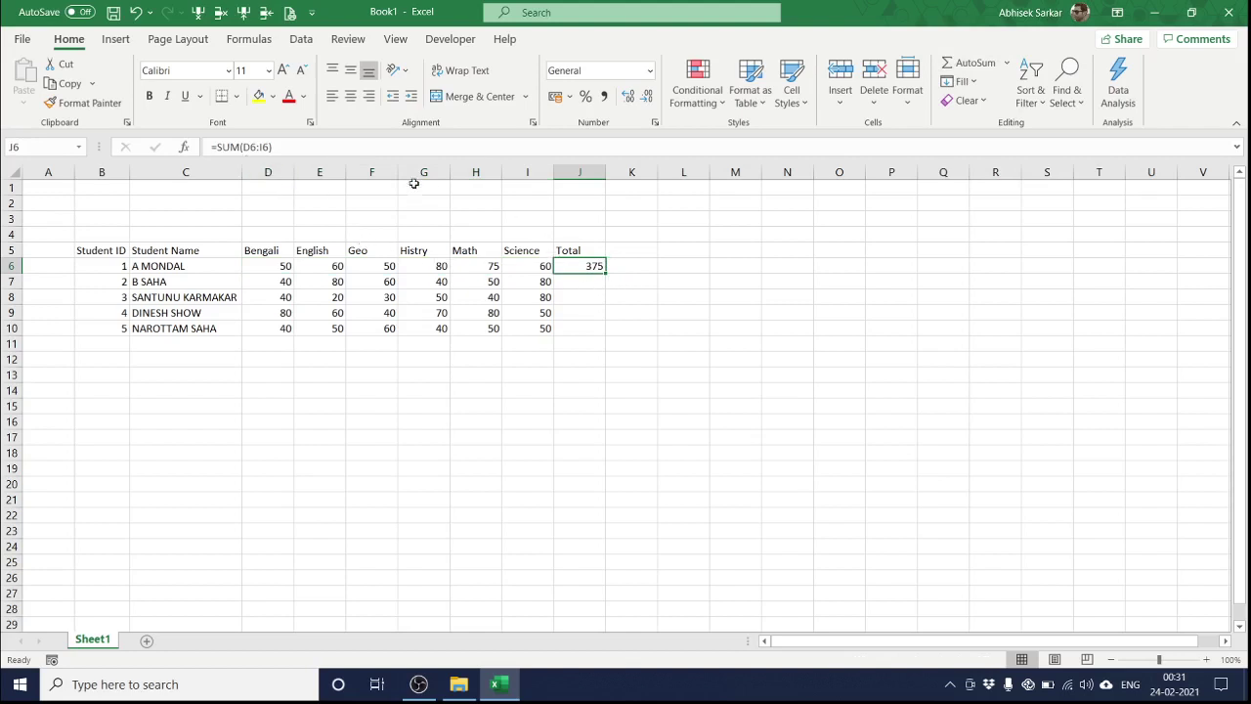
pyautogui.click(272, 147)
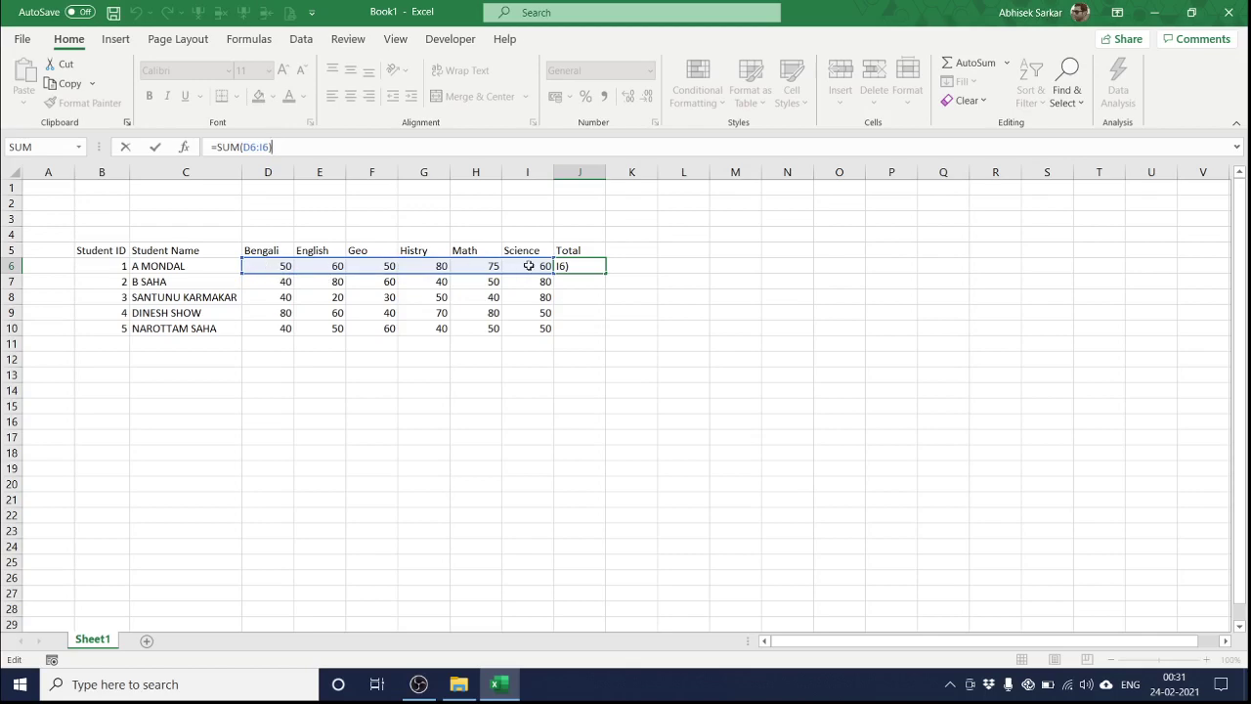
pyautogui.press('Return')
pyautogui.press('Up')
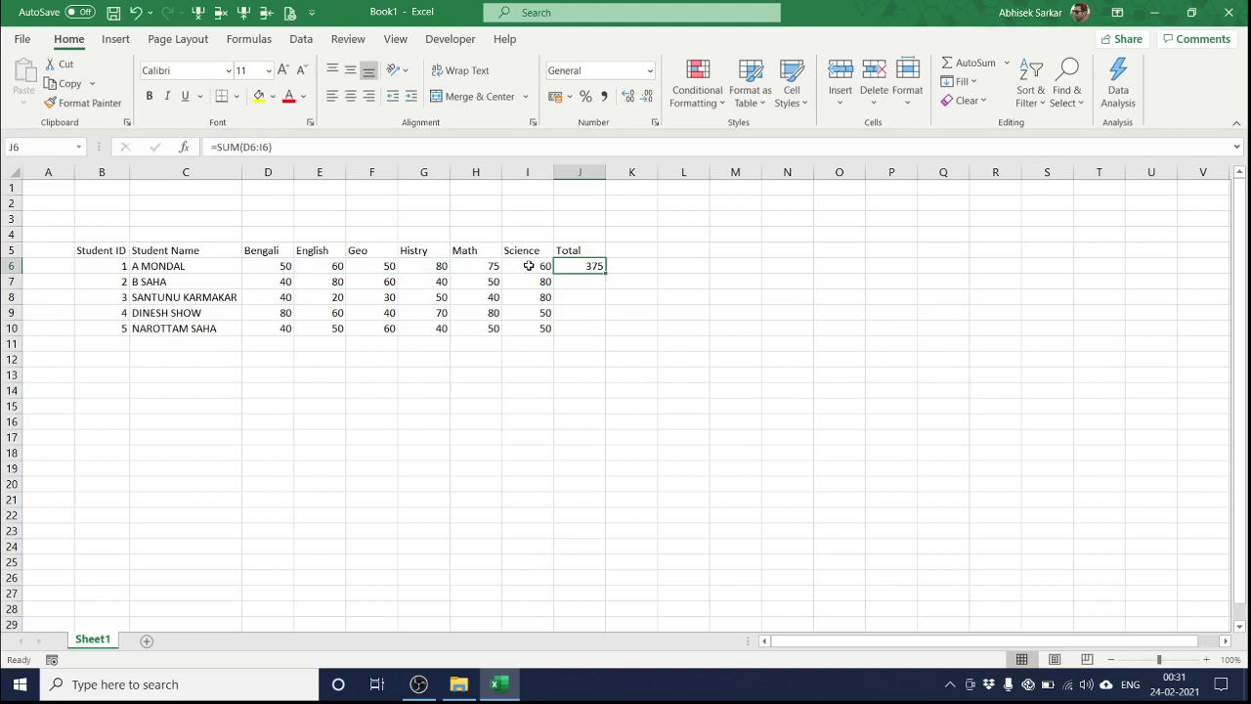
pyautogui.click(528, 266)
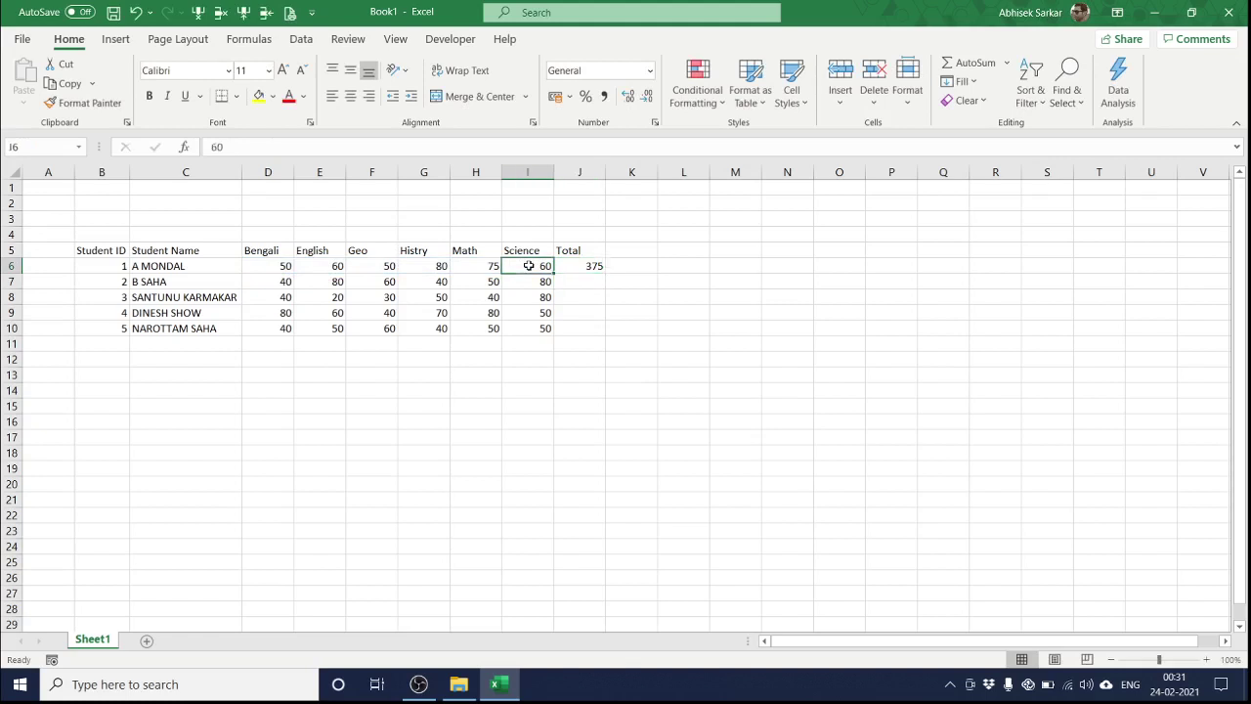
pyautogui.hotkey('shift', 'Left')
pyautogui.hotkey('shift', 'Left')
pyautogui.hotkey('shift', 'Left')
pyautogui.hotkey('shift', 'Left')
pyautogui.hotkey('shift', 'Left')
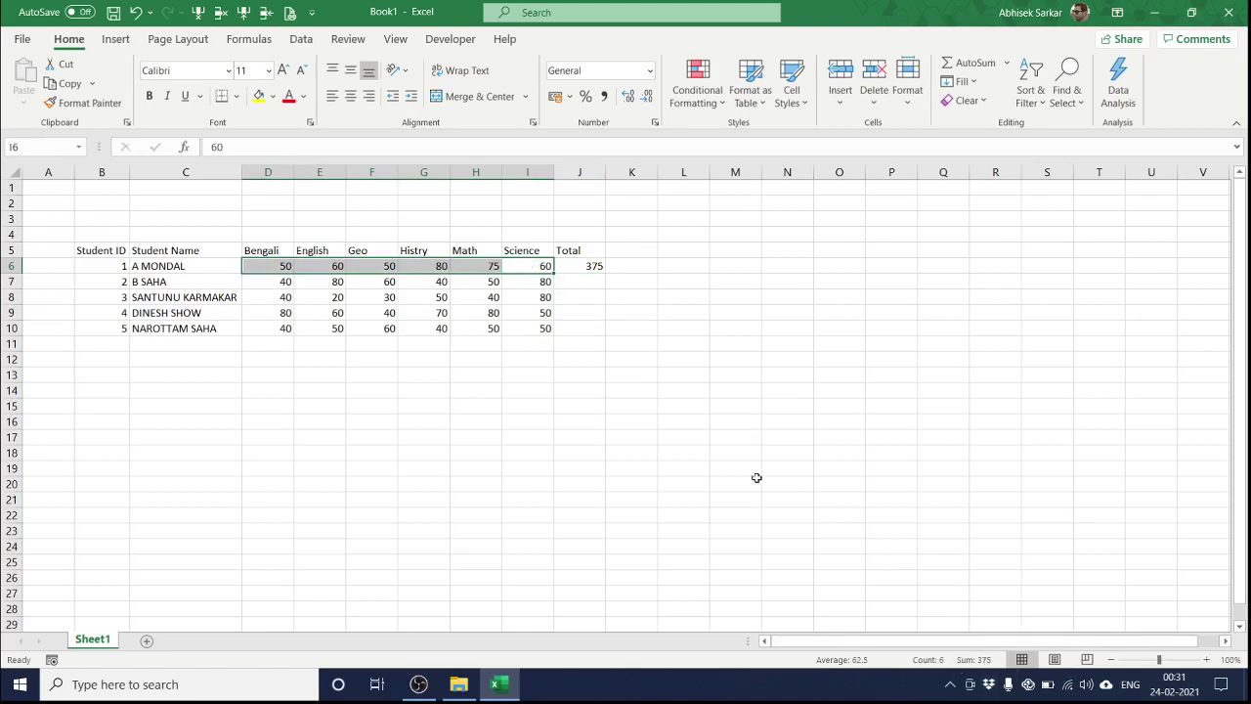
pyautogui.click(593, 267)
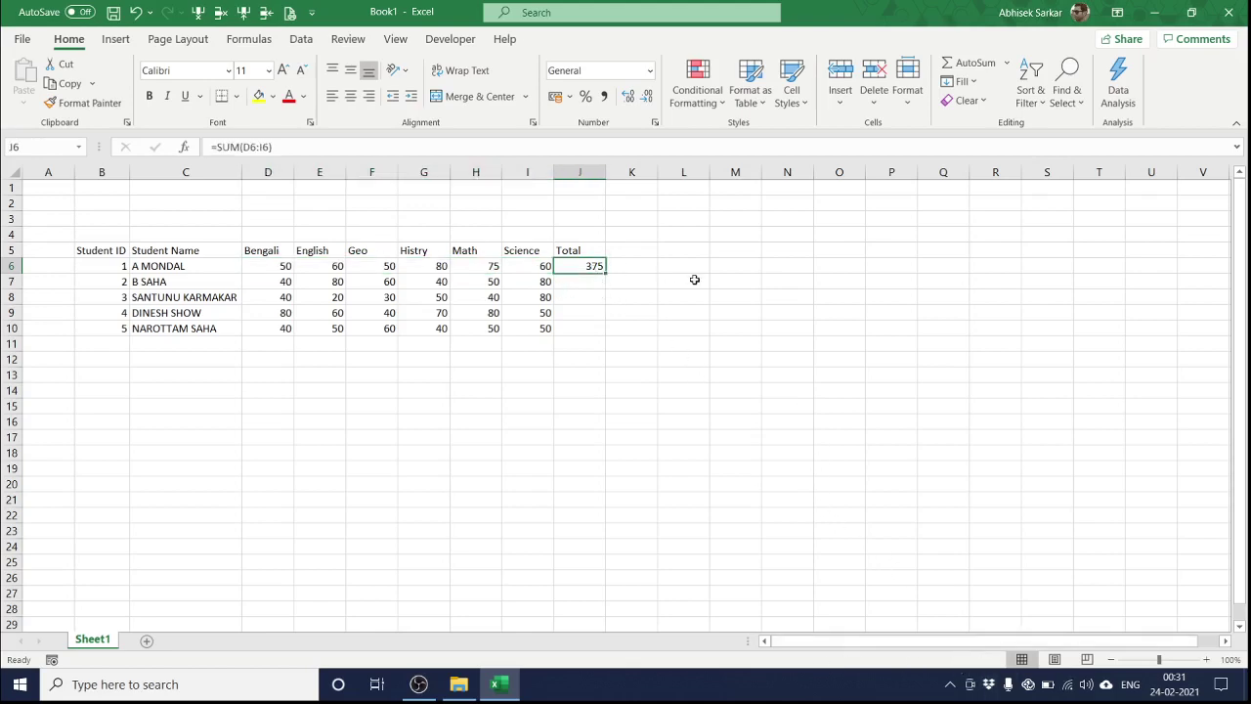
# Copy the J6 SUM formula down into J7:J10
pyautogui.hotkey('ctrl', 'c')
pyautogui.press('Down')
pyautogui.hotkey('shift', 'Down')
pyautogui.hotkey('shift', 'Down')
pyautogui.hotkey('shift', 'Down')
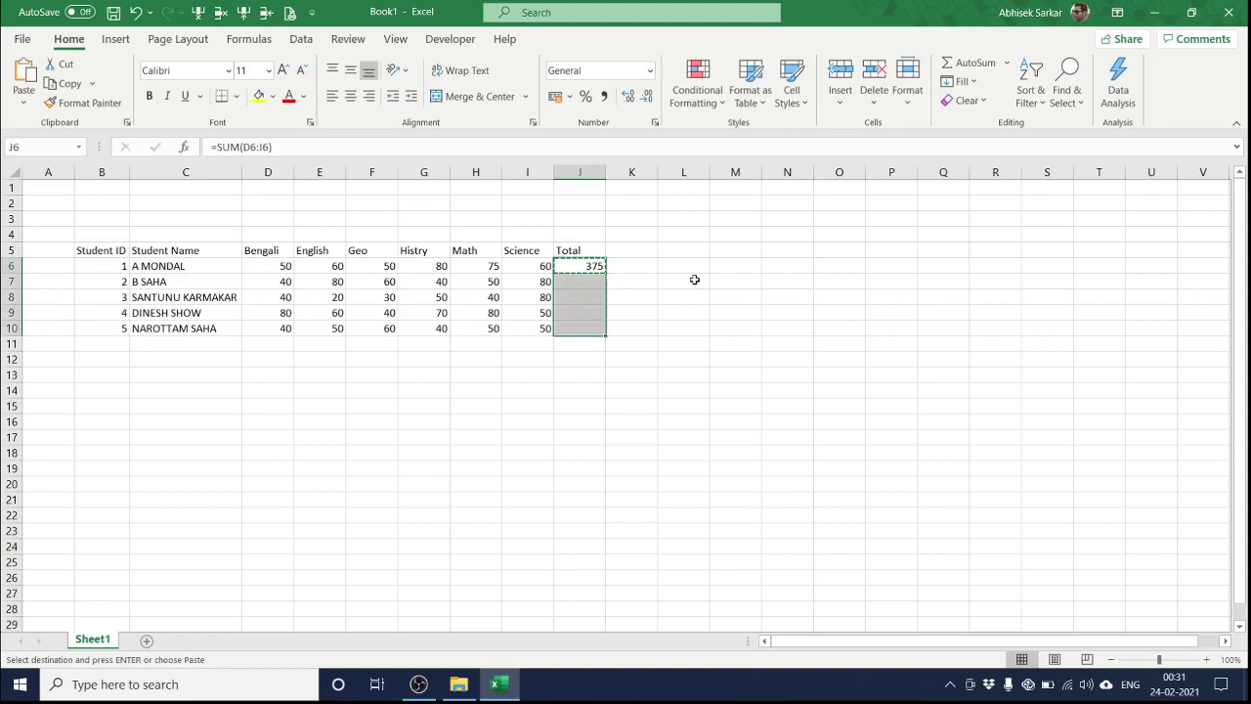
pyautogui.hotkey('ctrl', 'v')
pyautogui.hotkey('shift', 'Up')
pyautogui.hotkey('shift', 'Up')
pyautogui.hotkey('shift', 'Up')
pyautogui.hotkey('shift', 'Down')
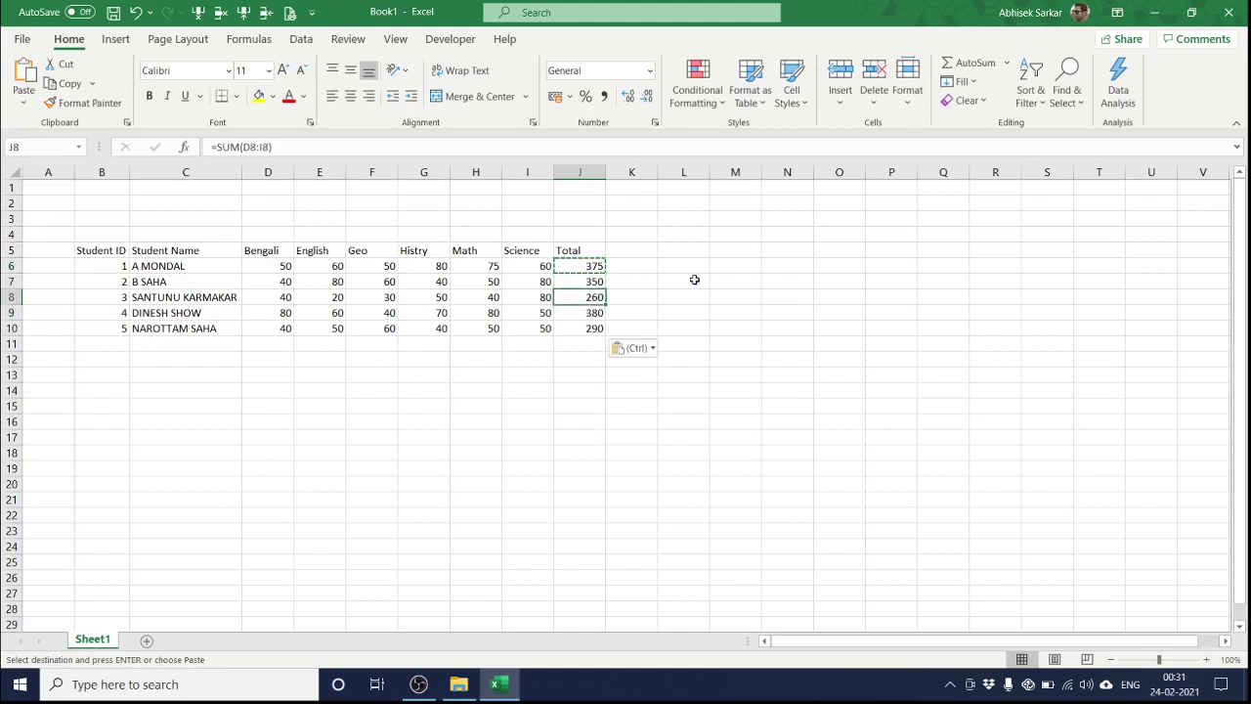
pyautogui.hotkey('shift', 'Up')
pyautogui.press('Up')
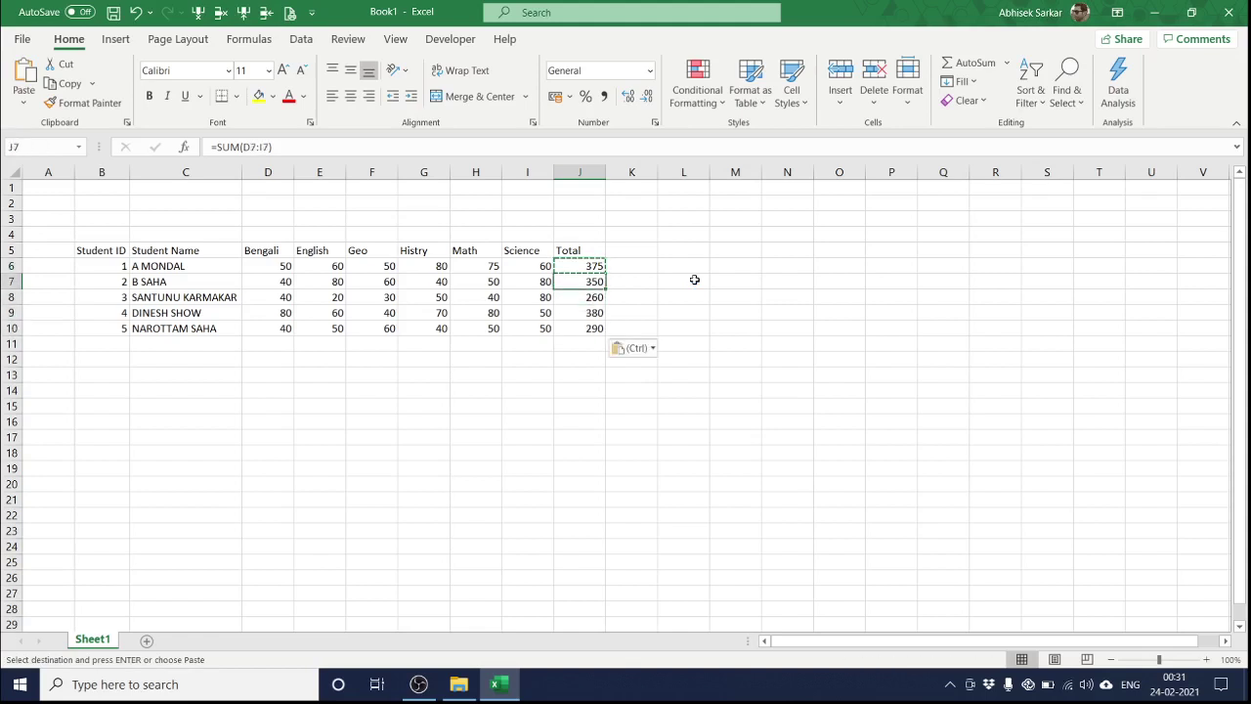
# Check the copied totals 350, 260, 380 and 290 in the Total column
pyautogui.press('Down')
pyautogui.press('Up')
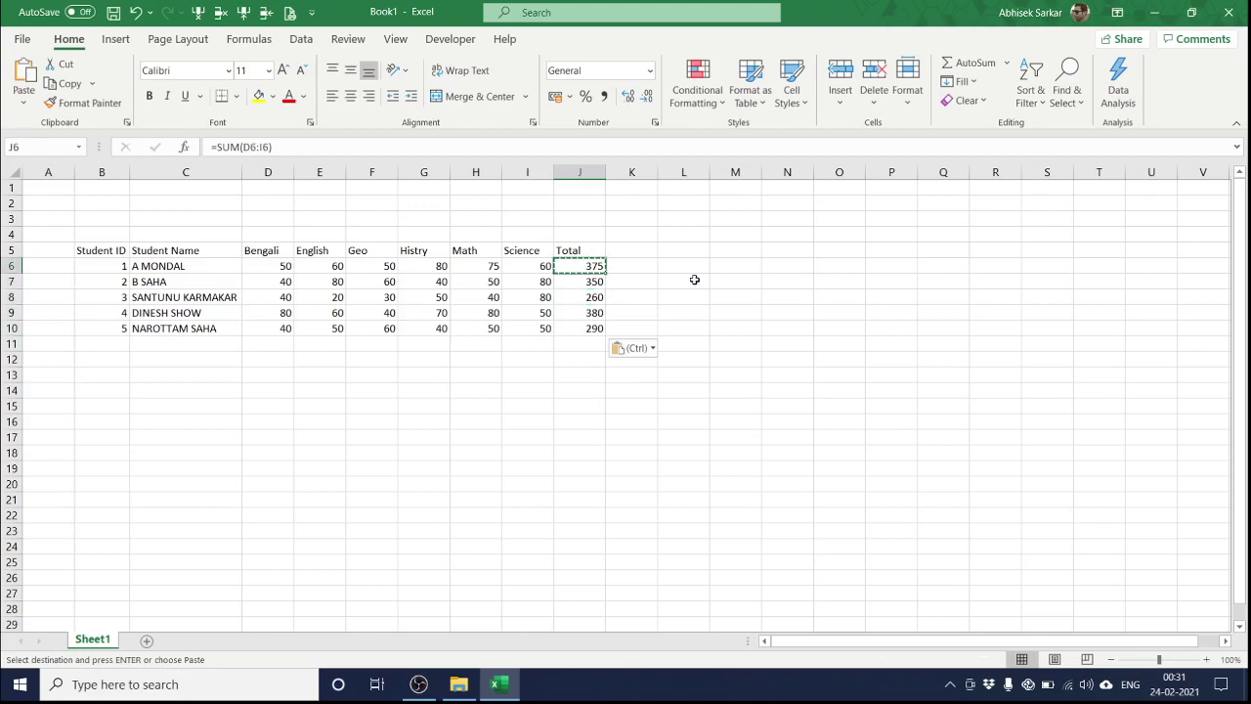
pyautogui.press('Down')
pyautogui.press('Up')
pyautogui.press('Down')
pyautogui.press('Up')
pyautogui.press('Down')
pyautogui.press('Down')
pyautogui.press('Down')
pyautogui.press('Up')
pyautogui.press('Up')
pyautogui.press('Up')
pyautogui.press('Down')
pyautogui.press('Up')
pyautogui.press('Left')
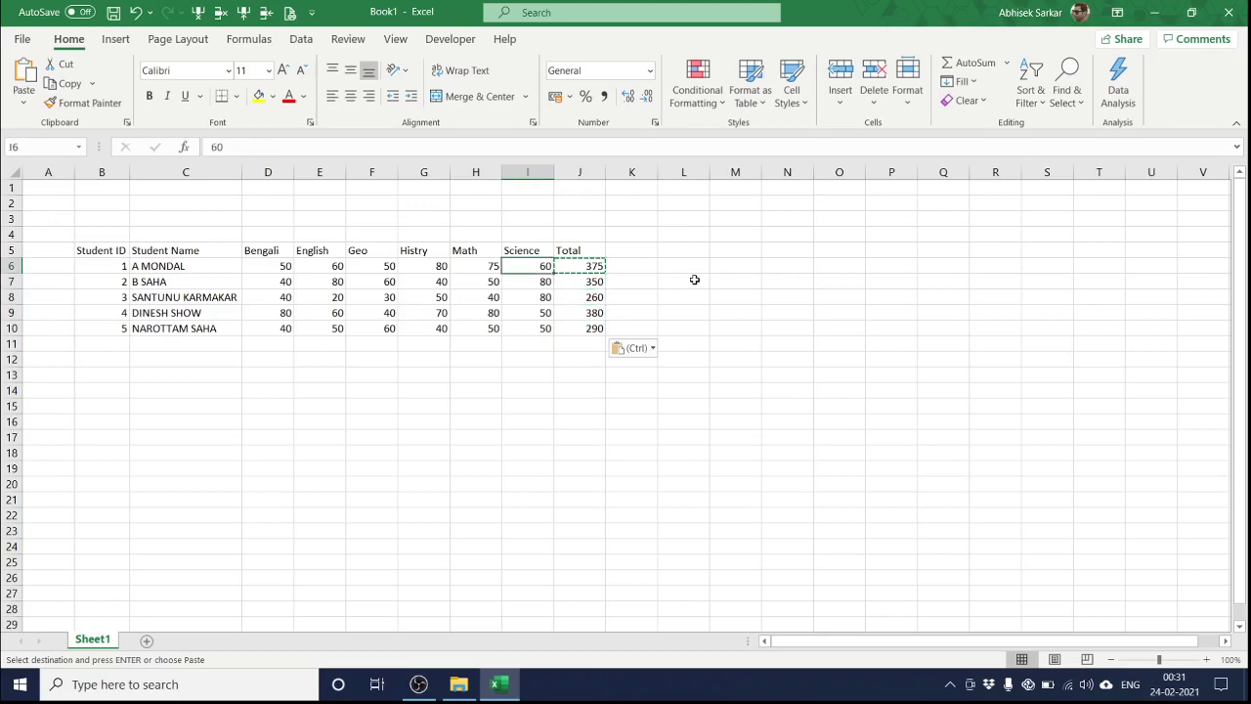
# Apply All Borders to the table B5:J10
pyautogui.click(108, 254)
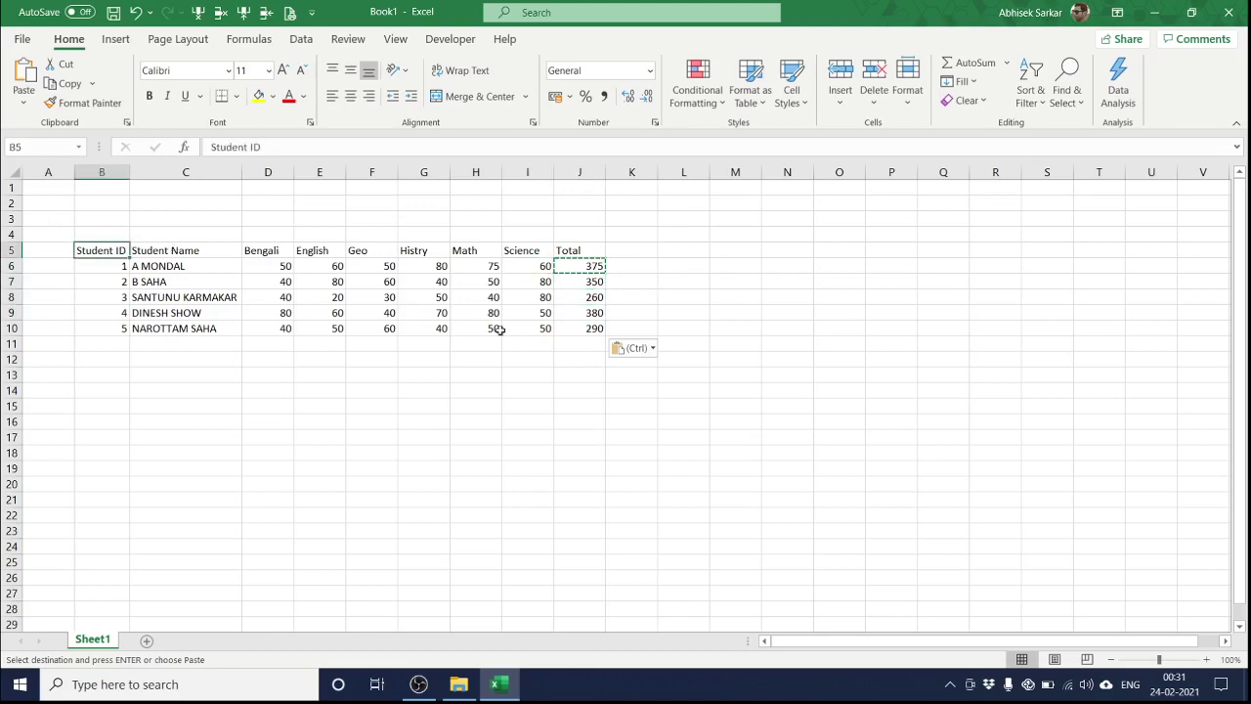
pyautogui.keyDown('shift'); pyautogui.click(585, 328); pyautogui.keyUp('shift')
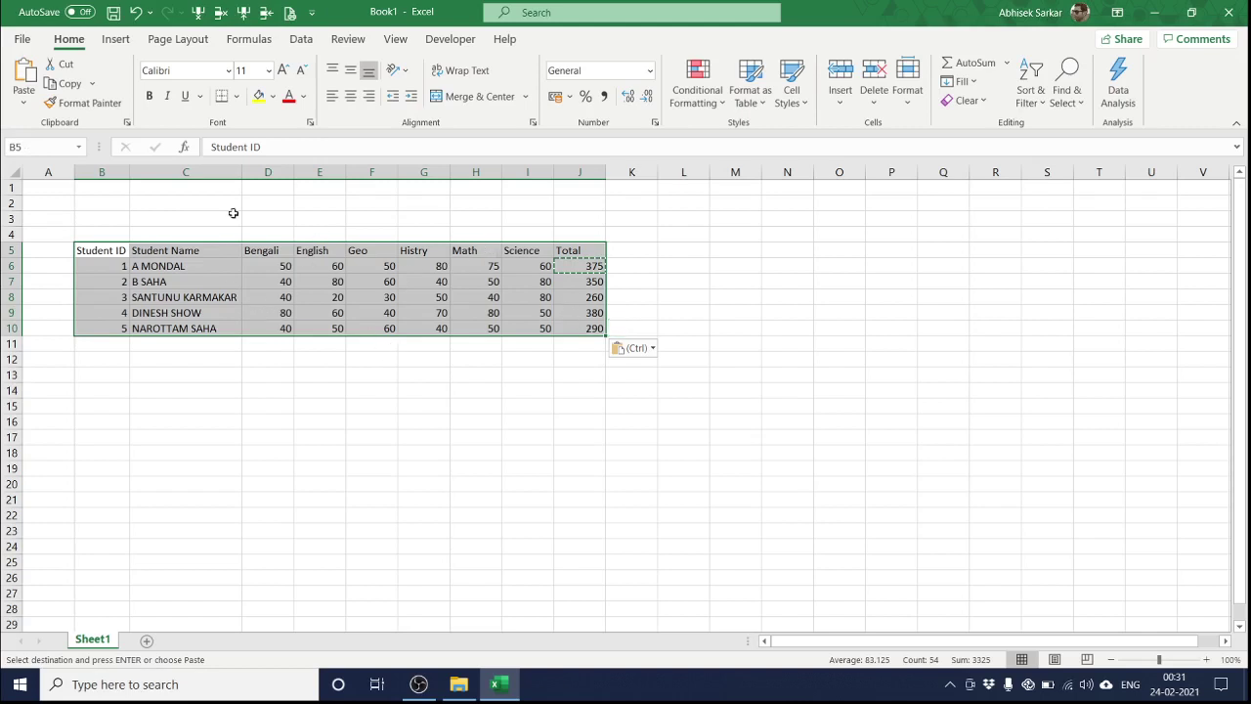
pyautogui.click(238, 96)
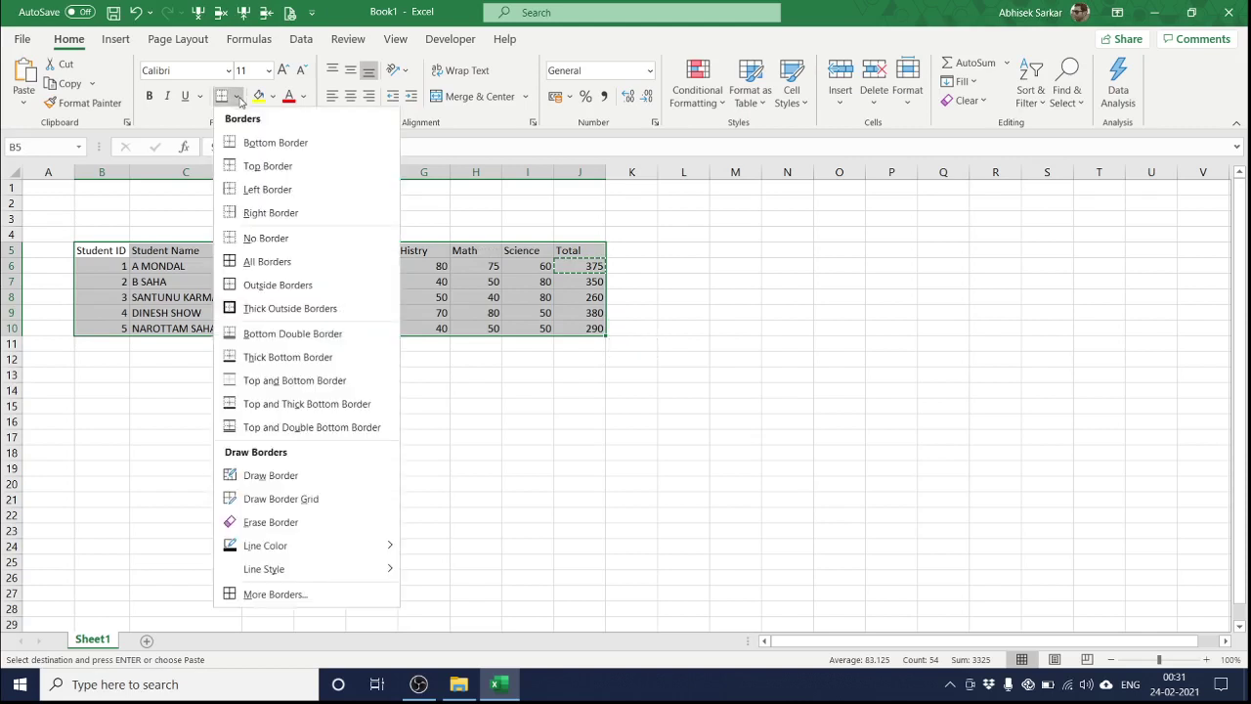
pyautogui.click(242, 262)
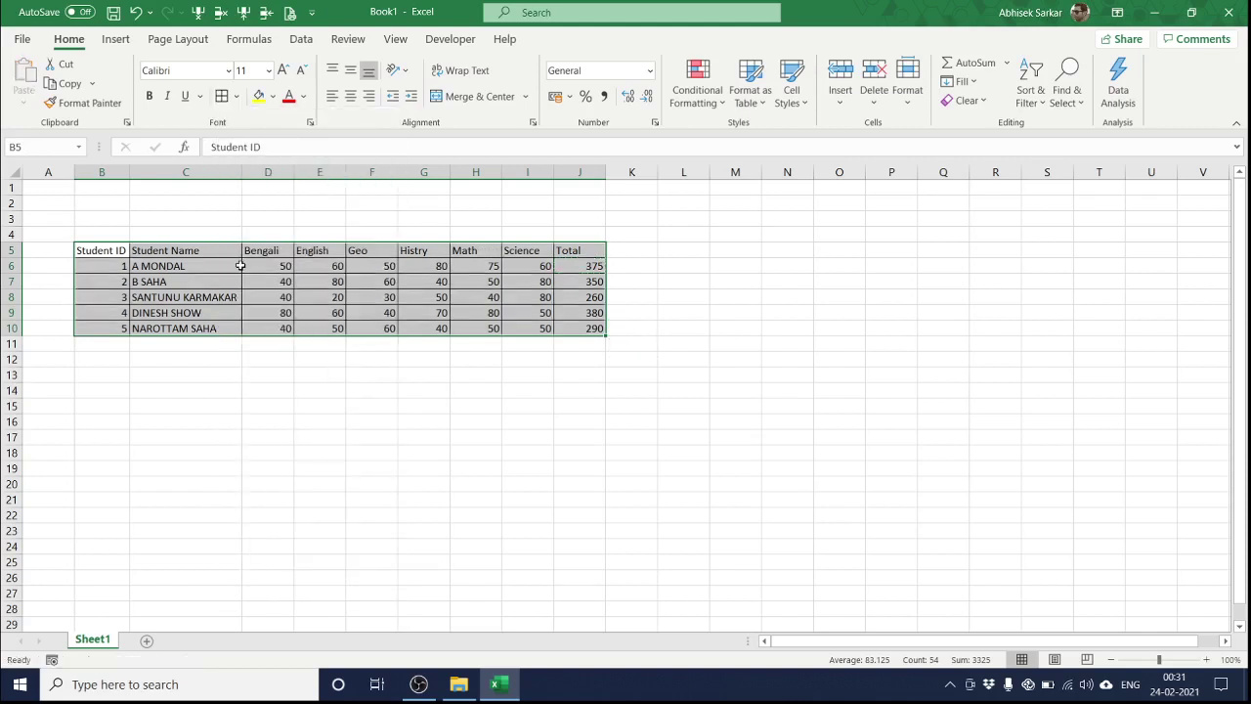
# Select the header row B5:J5, from Student ID to Total
pyautogui.click(125, 253)
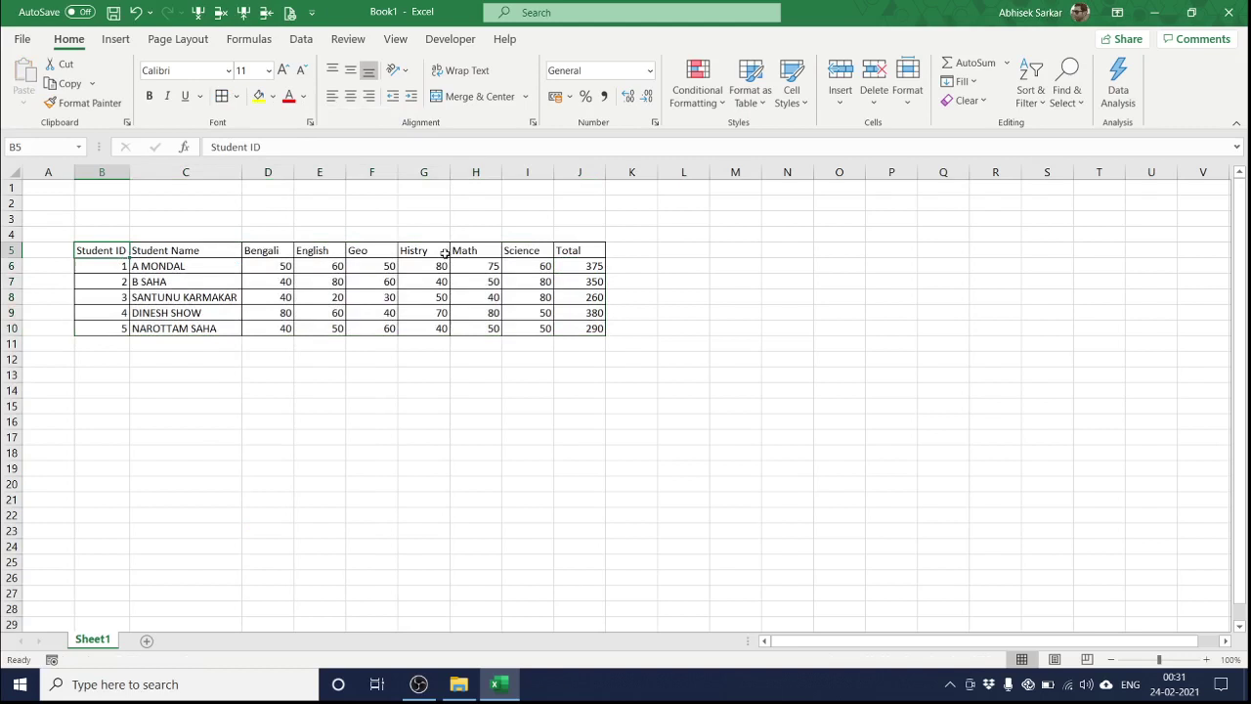
pyautogui.keyDown('shift'); pyautogui.click(572, 250); pyautogui.keyUp('shift')
pyautogui.hotkey('ctrl', 'q')
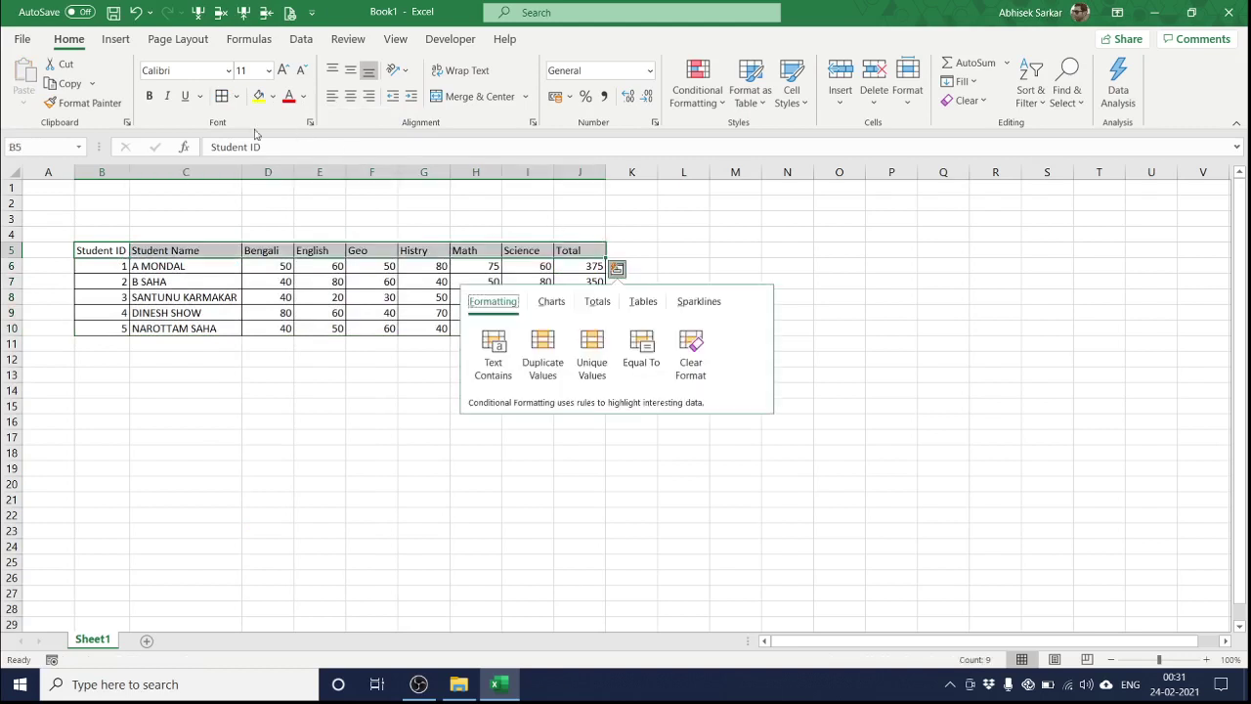
# Make header row B5:J5 bold with a Bottom Double Border
pyautogui.press('Escape')
pyautogui.click(149, 96)
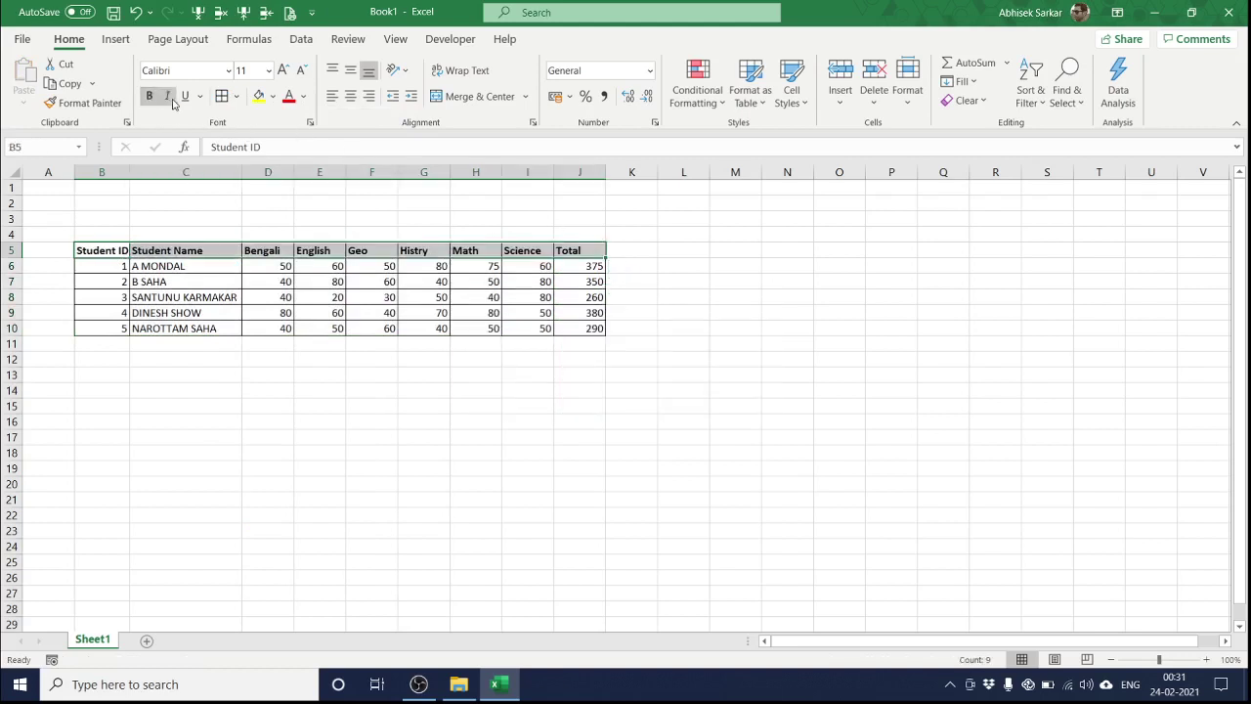
pyautogui.click(236, 95)
pyautogui.click(292, 334)
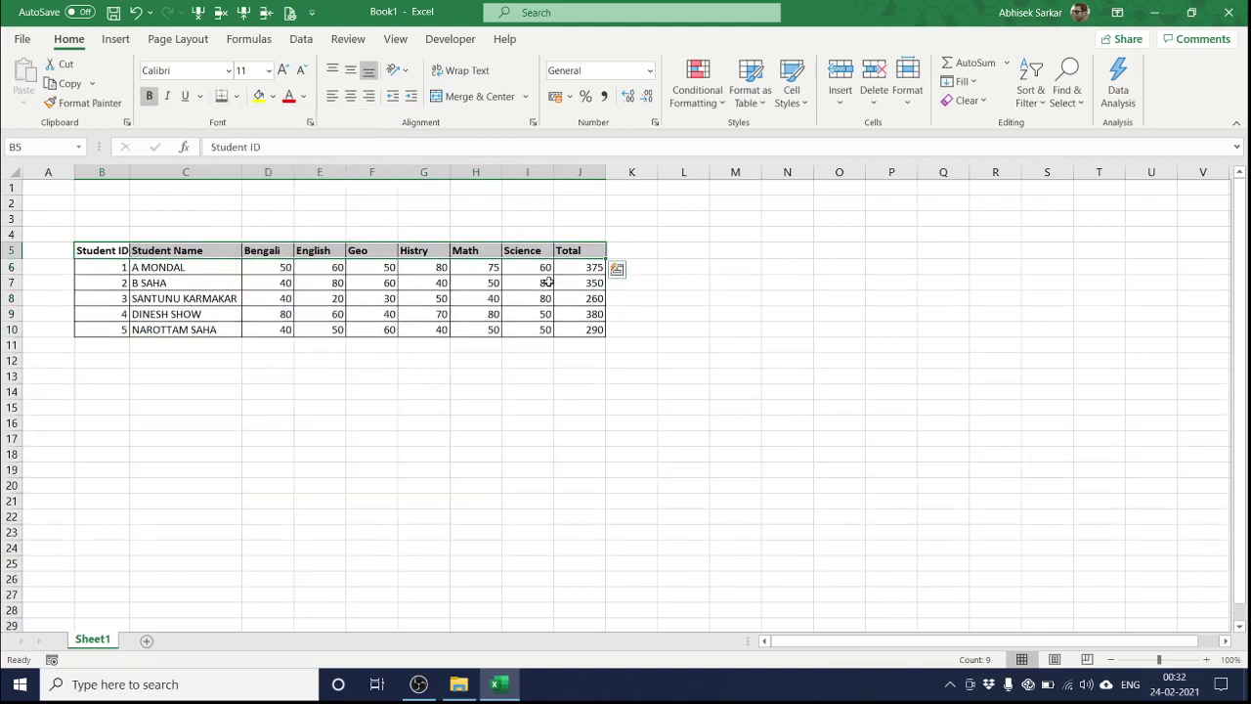
# Repeat the double border on row 4, B4:J4, just above the header
pyautogui.click(572, 233)
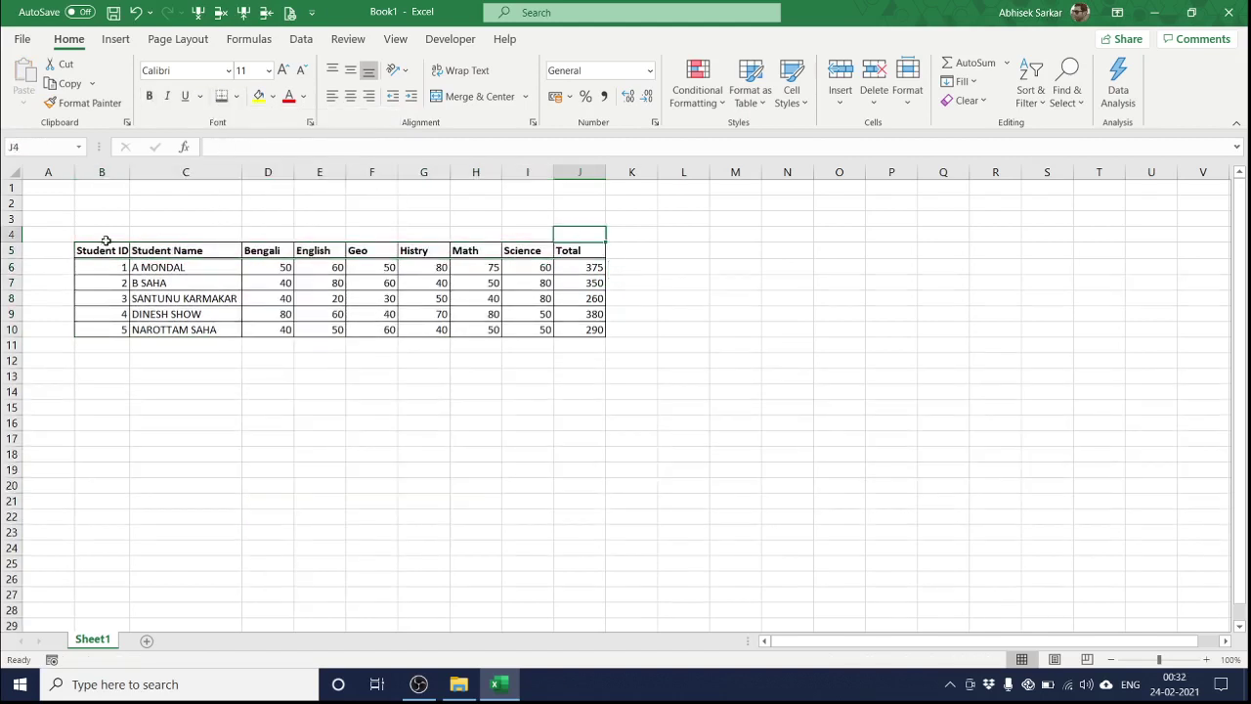
pyautogui.keyDown('shift'); pyautogui.click(104, 238); pyautogui.keyUp('shift')
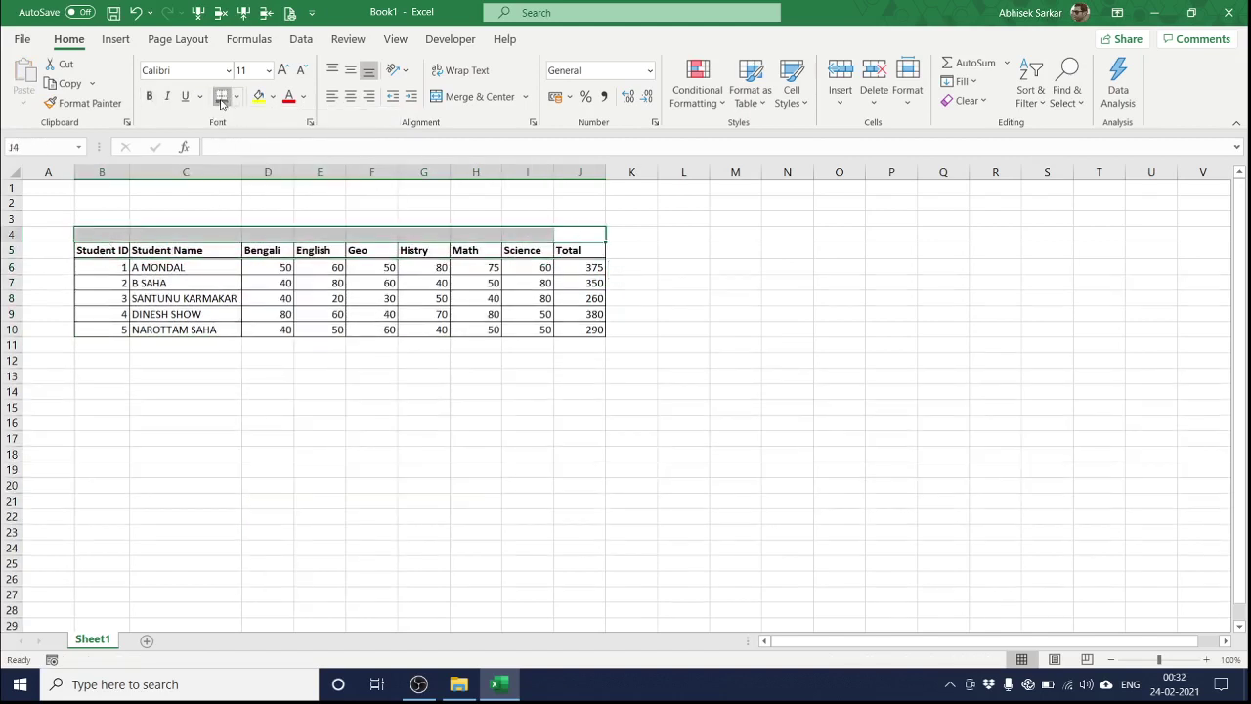
pyautogui.click(222, 95)
pyautogui.click(525, 437)
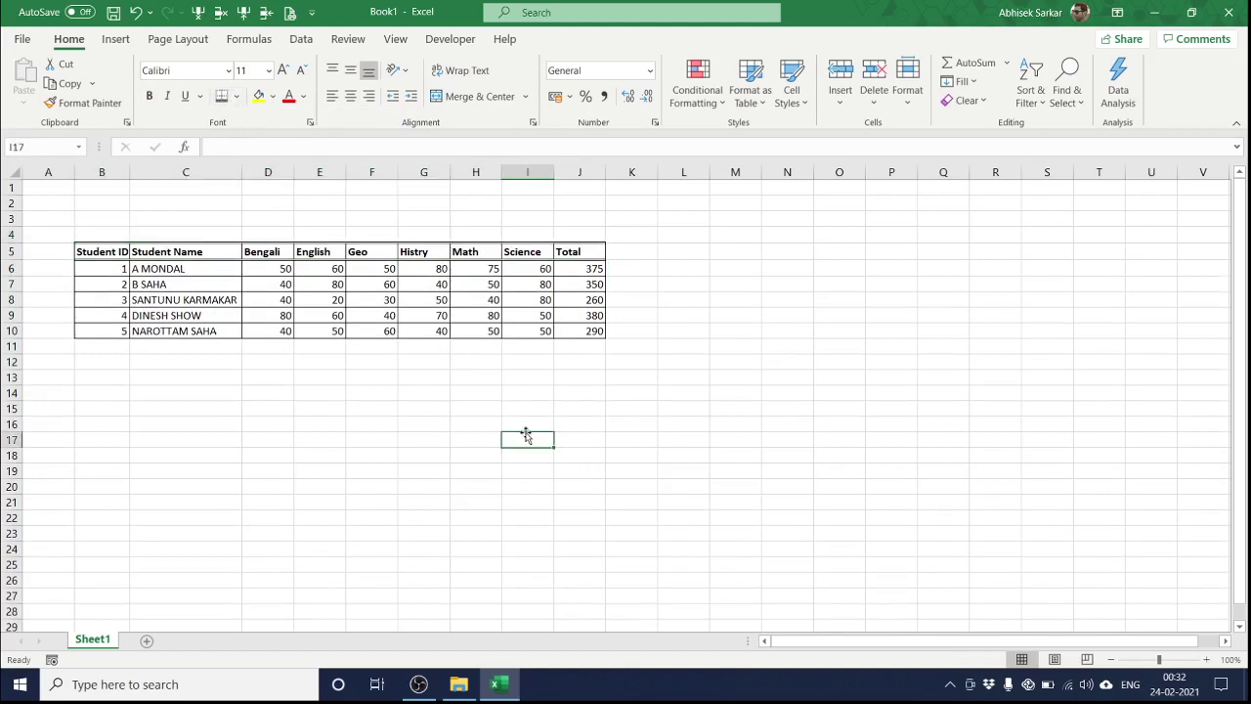